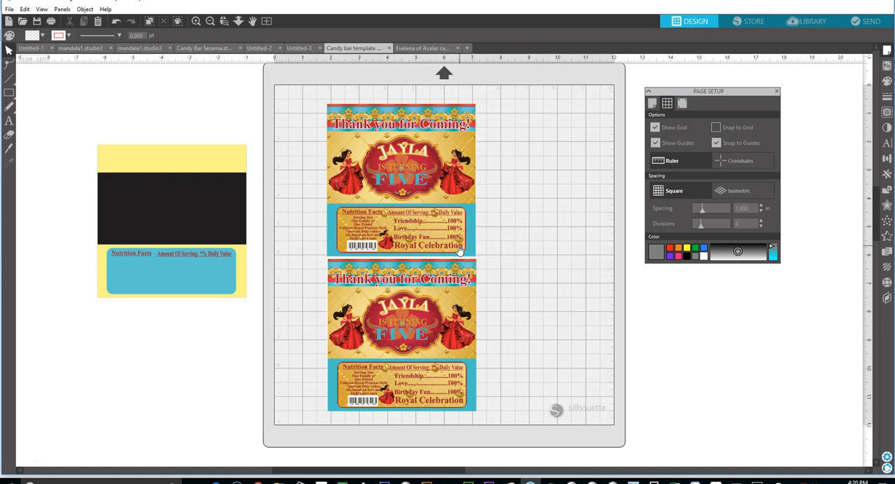
Move both finished candy wrappers to the page's right edge and start opening another file.
left_click_drag(410, 237, 543, 228)
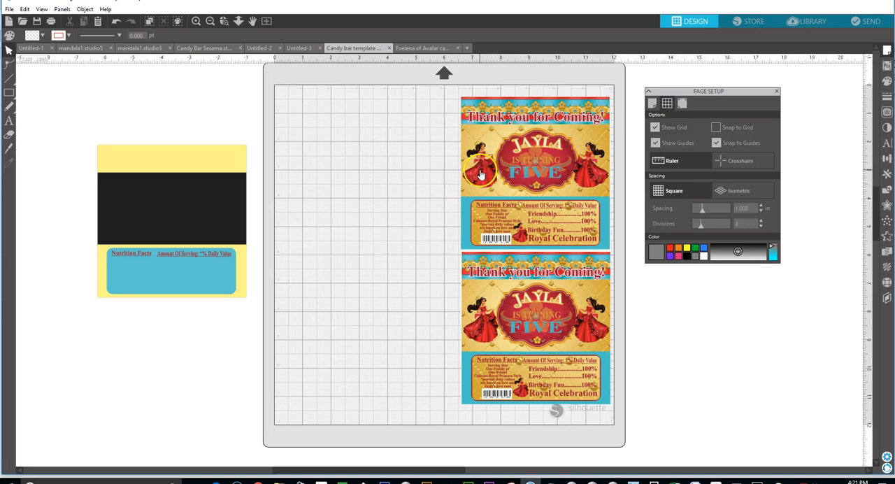
left_click(10, 9)
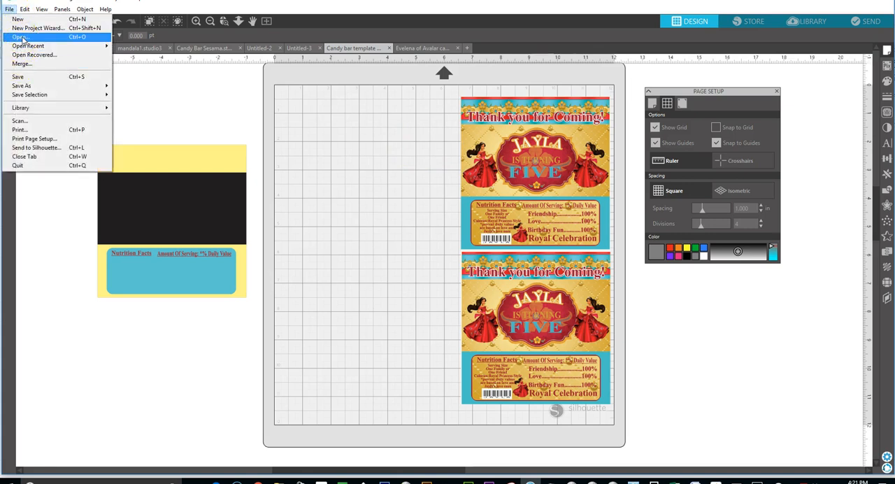
left_click(21, 37)
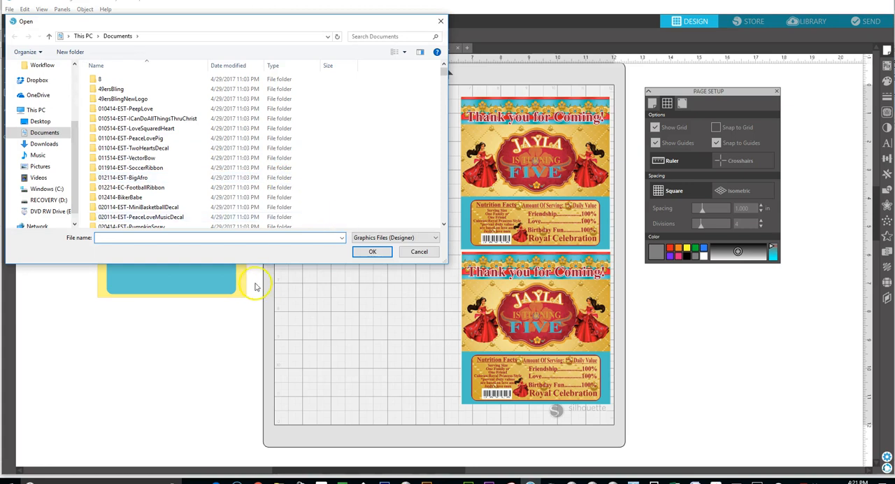
Look up file names starting with "Eve" in the Documents folder, and switch to the Quick access location.
type("E")
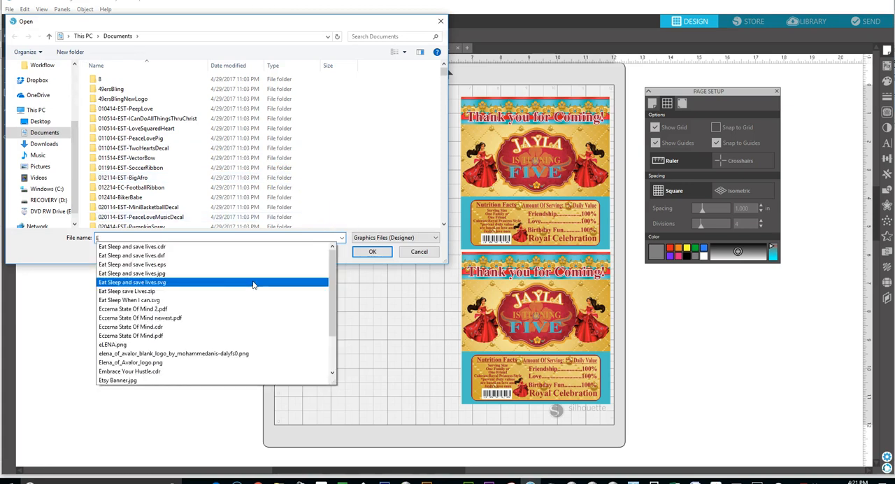
type("ve")
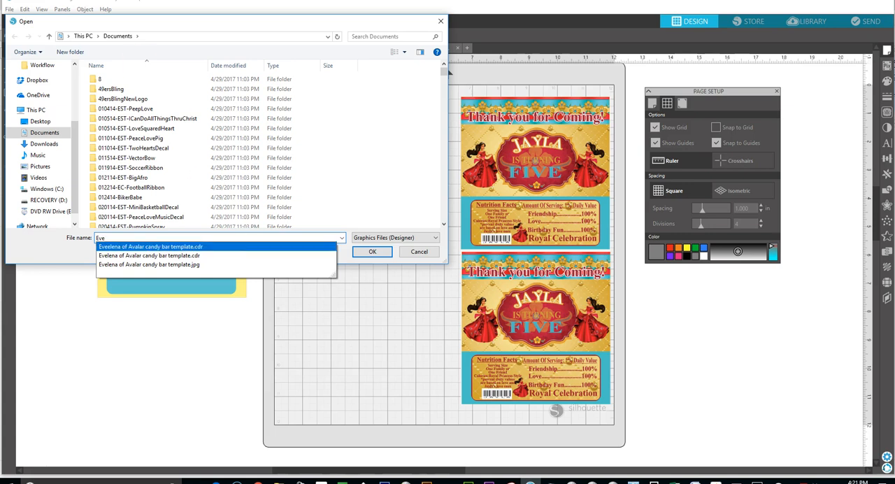
scroll(70, 133, "up", 3)
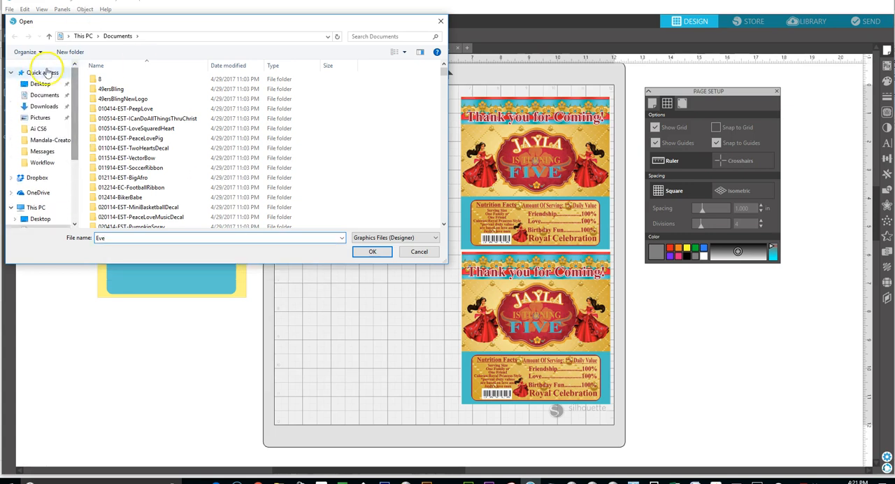
left_click(45, 74)
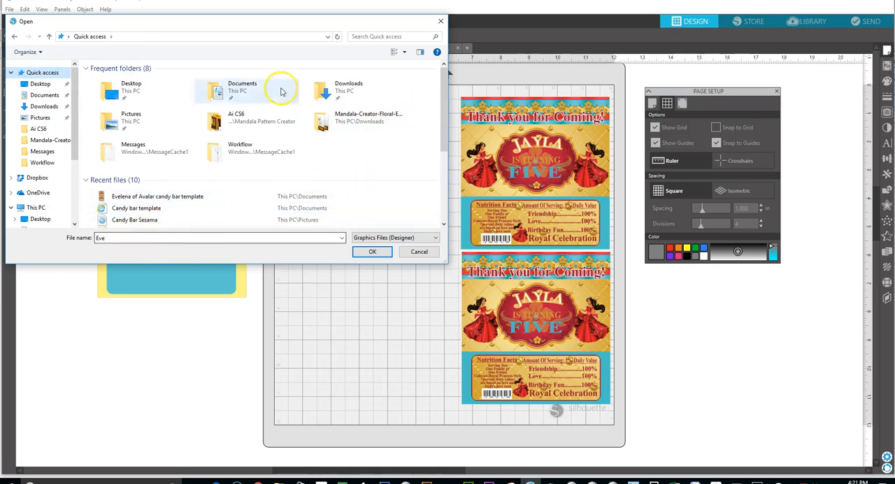
Show all file types and search Quick access for "Evele".
left_click(409, 238)
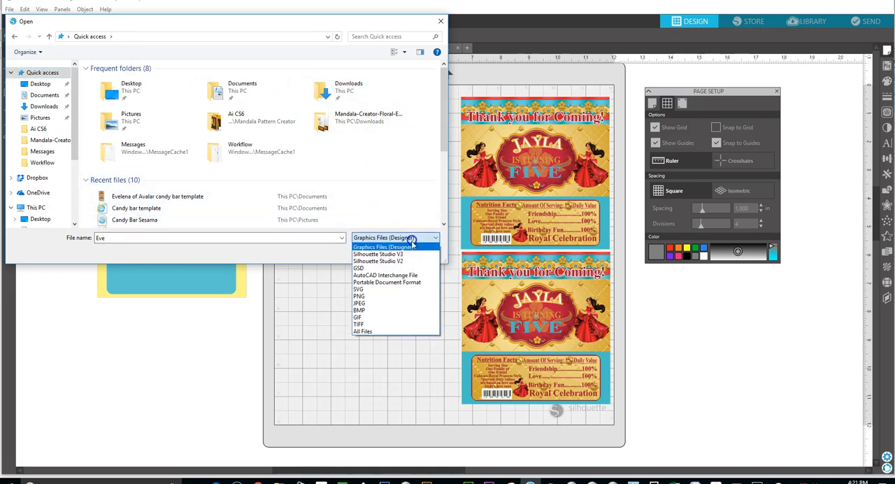
left_click(364, 331)
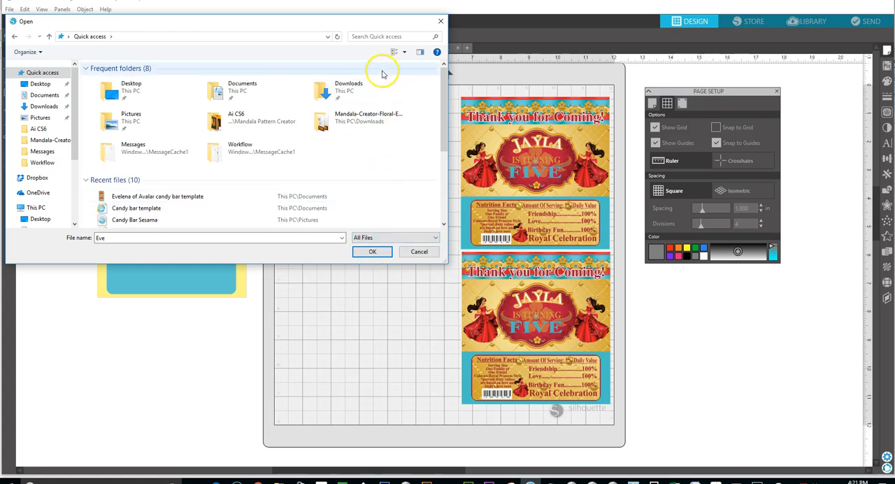
left_click(364, 35)
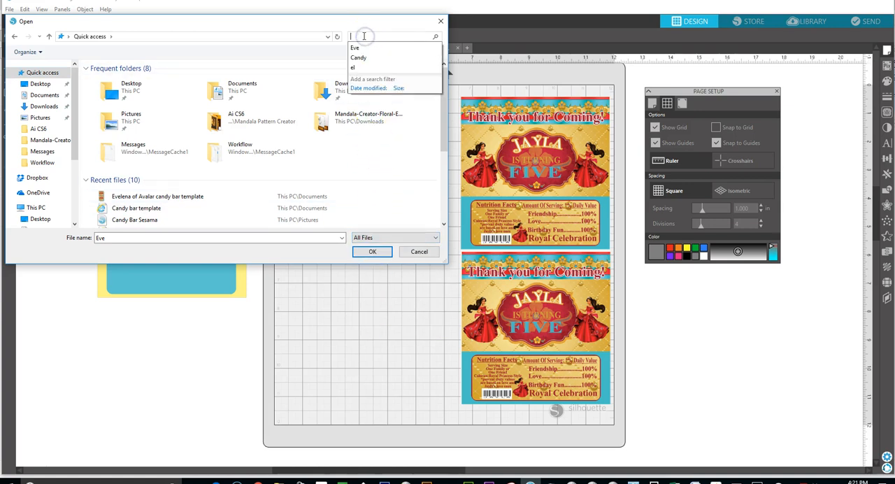
type("Evele")
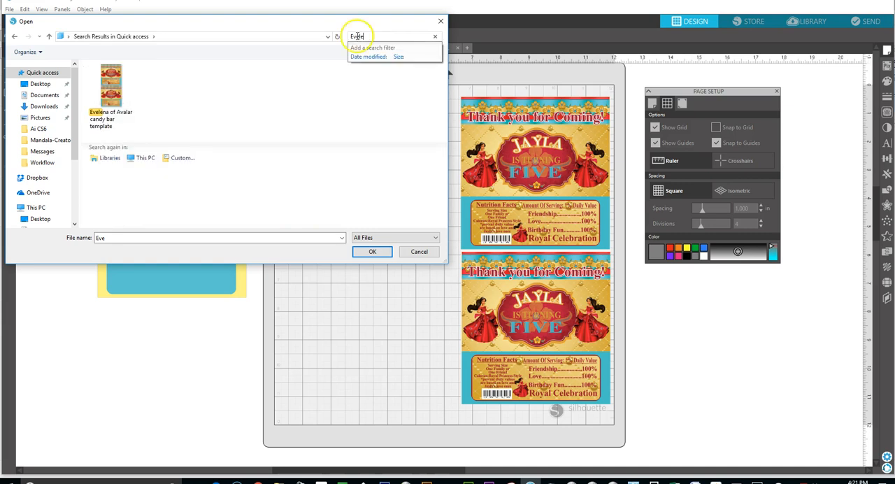
Search the pinned Documents and Downloads folders for "Evele".
left_click(44, 95)
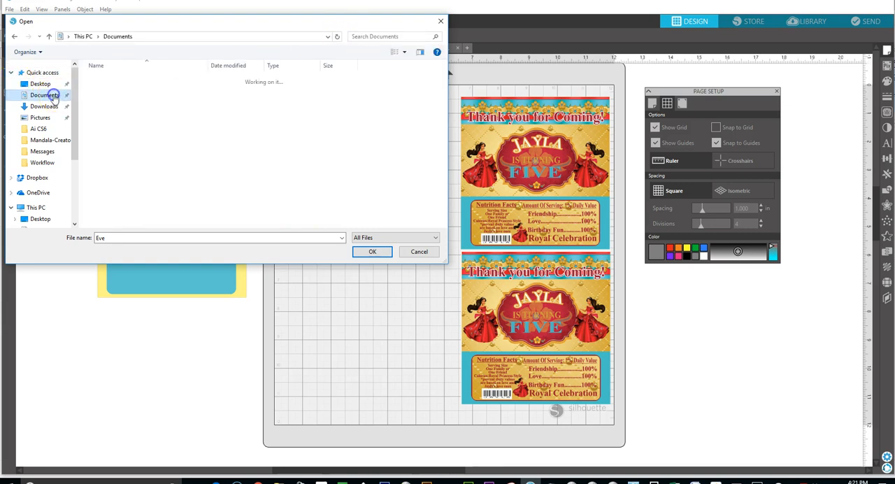
left_click(380, 35)
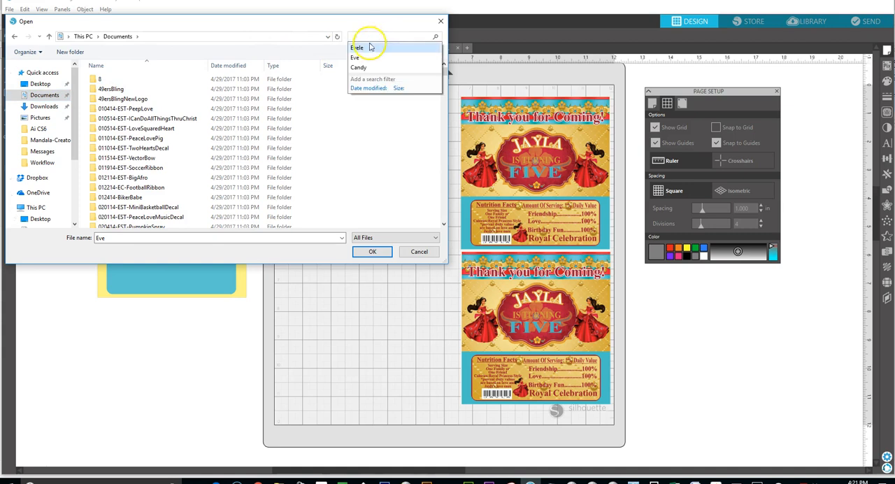
left_click(364, 47)
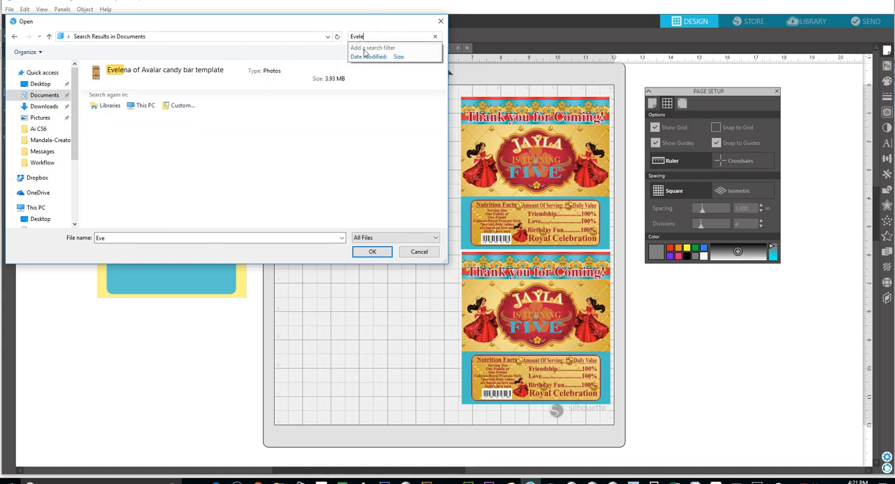
left_click(43, 107)
left_click(346, 37)
left_click(358, 47)
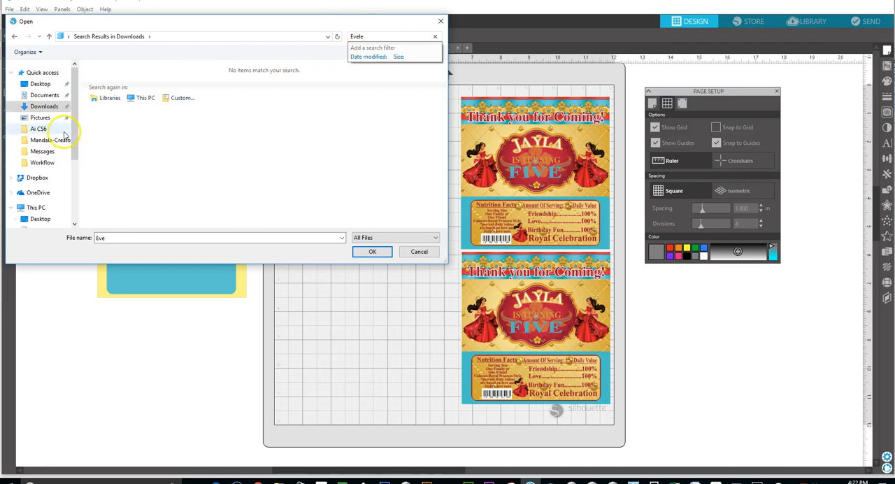
Search the Documents and Pictures folders under This PC for "Evele".
left_click_drag(75, 120, 74, 174)
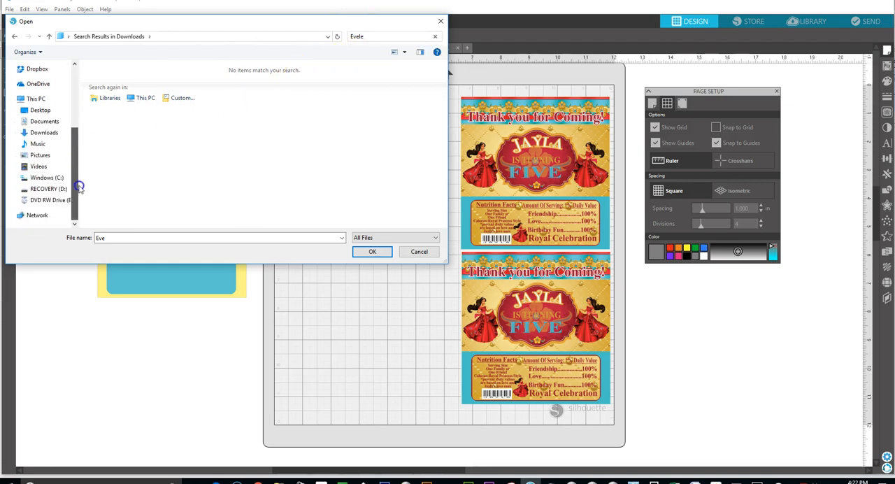
left_click(49, 123)
left_click(373, 35)
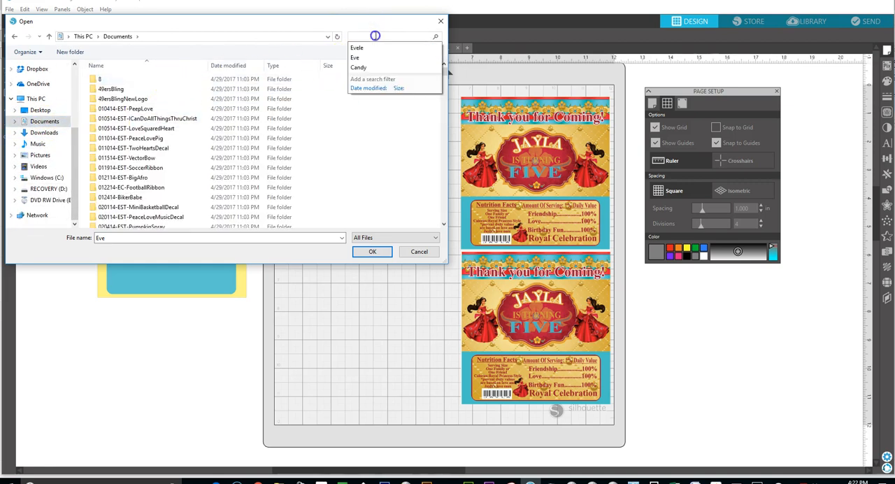
left_click(374, 49)
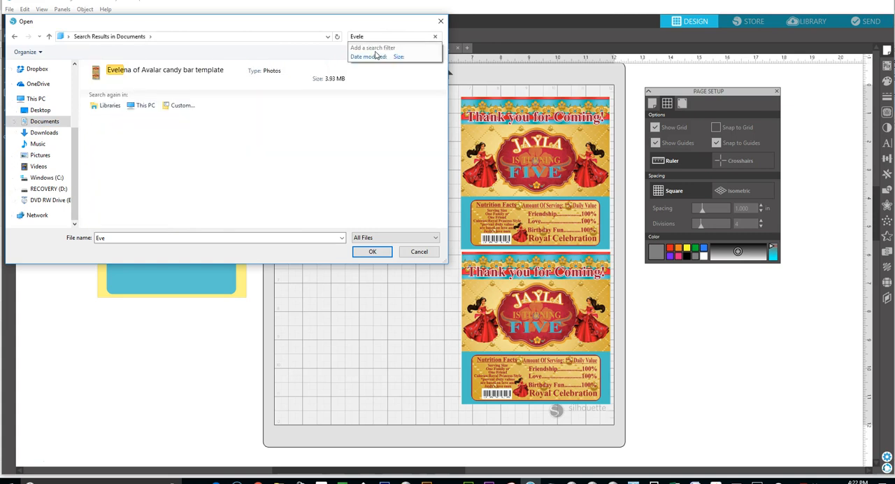
left_click(33, 155)
left_click(379, 35)
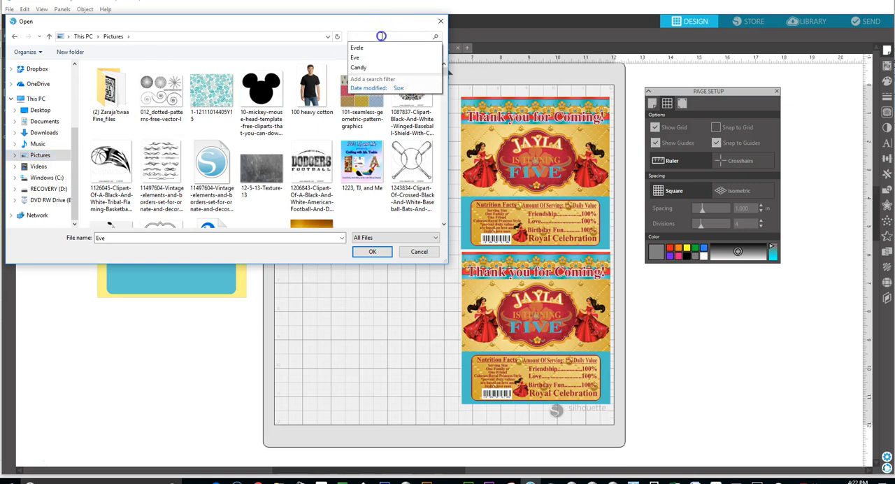
left_click(369, 49)
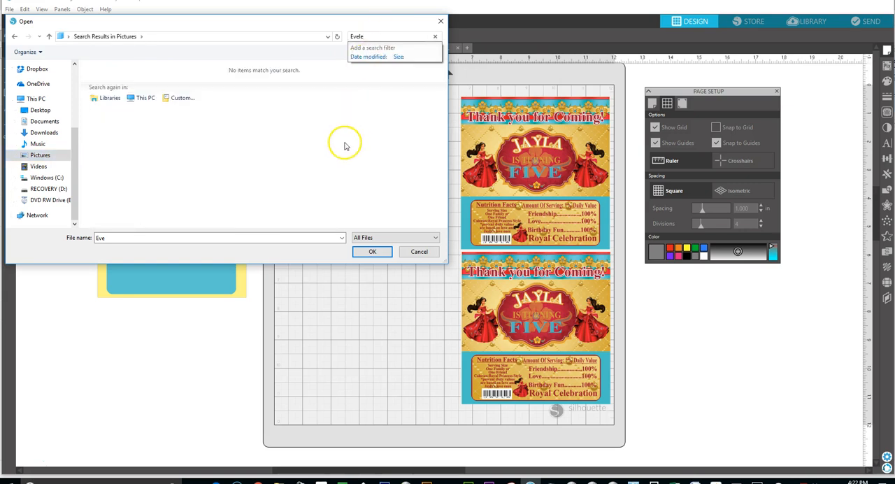
Search the Downloads folder under This PC for "Evele", running the search twice.
left_click(42, 132)
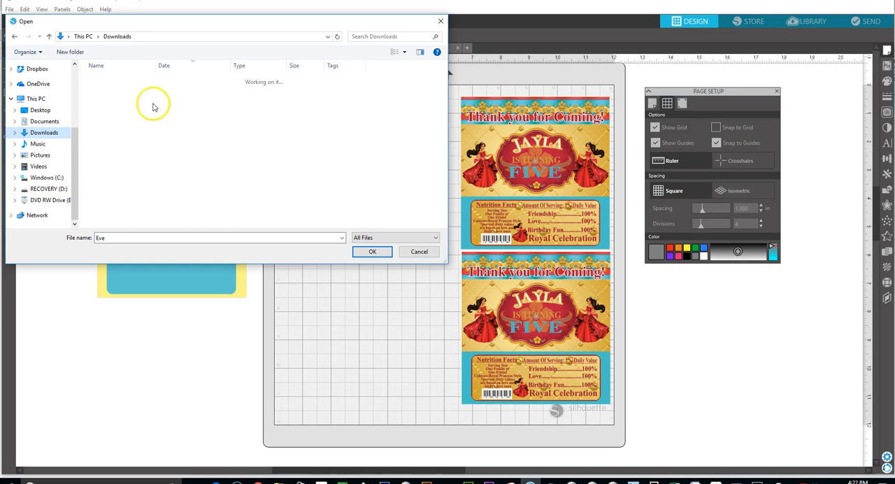
left_click(369, 37)
left_click(362, 46)
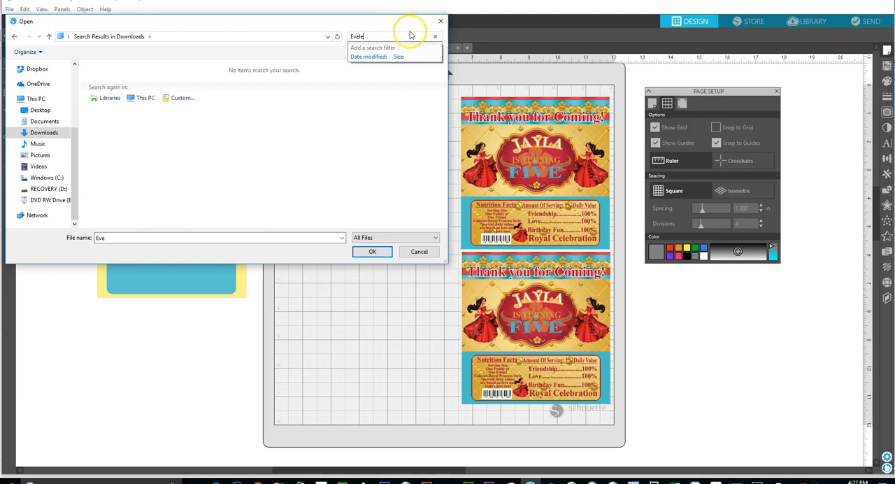
left_click(60, 132)
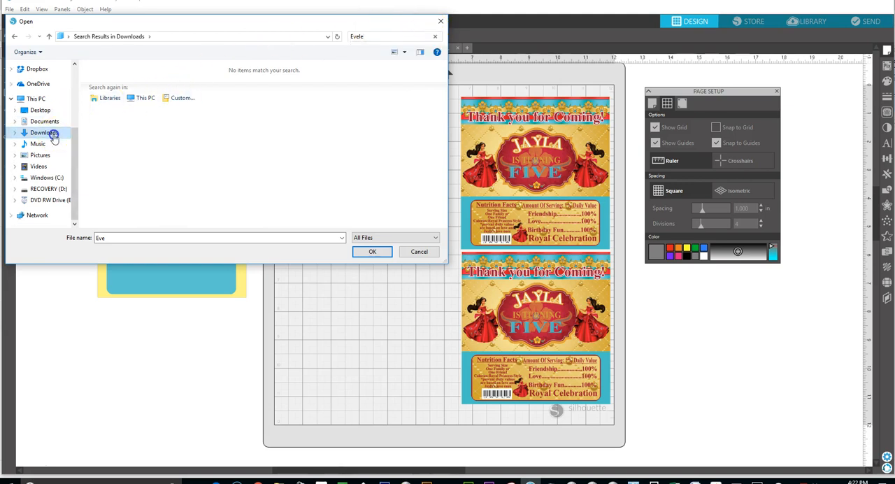
left_click(385, 36)
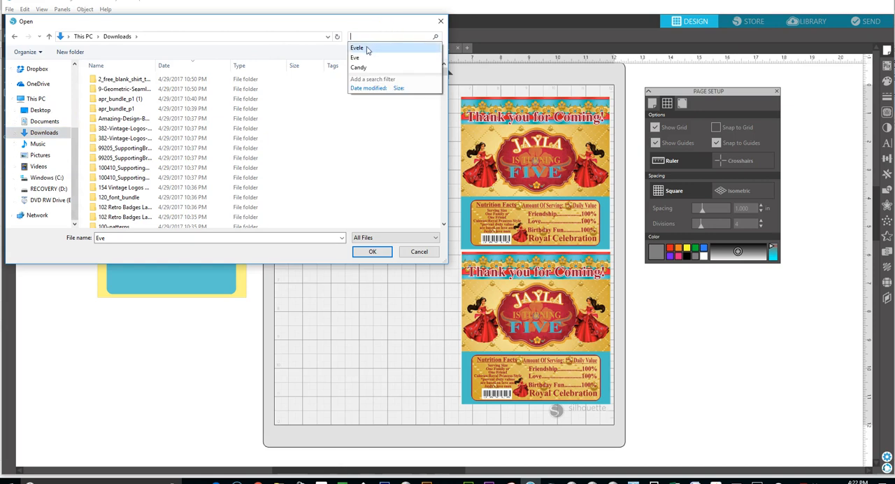
left_click(357, 48)
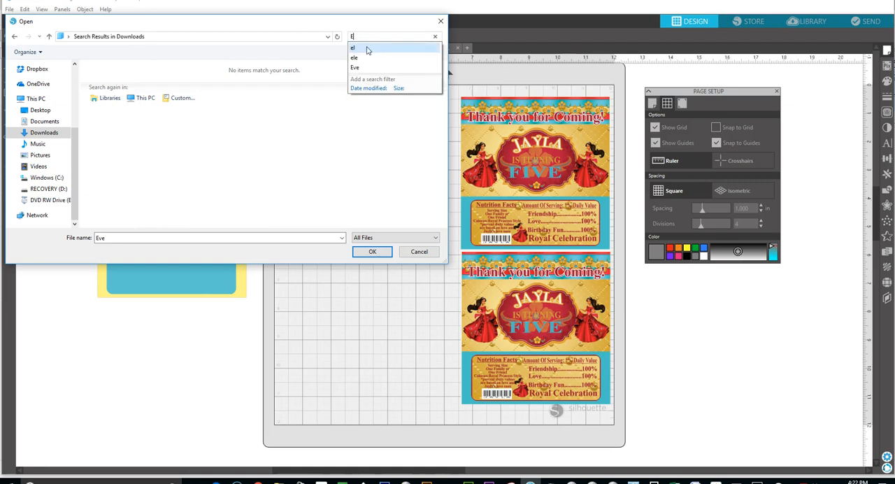
Repeat the Downloads search with "Evele" and shorten the term to "Eve" and "Ev".
key("BackSpace")
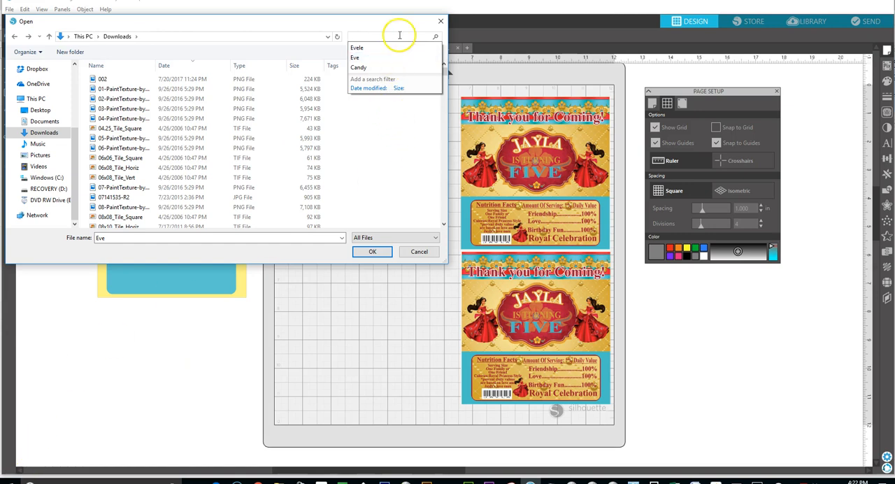
left_click(357, 48)
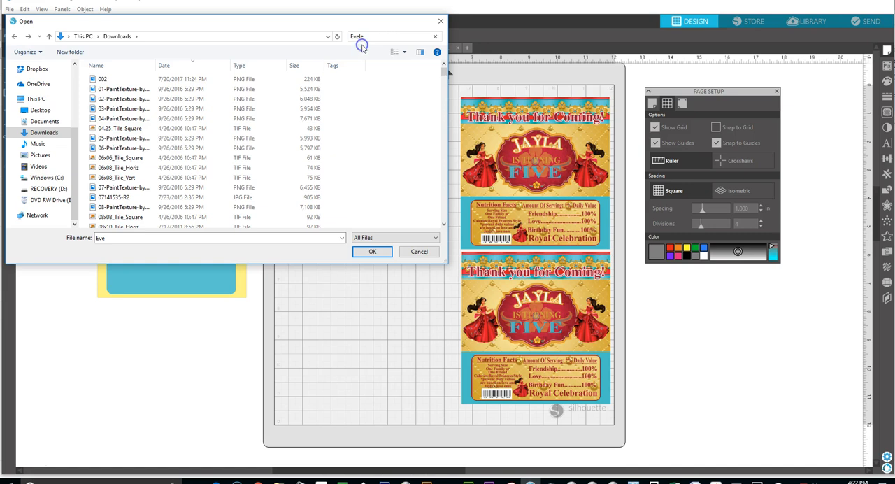
left_click(369, 36)
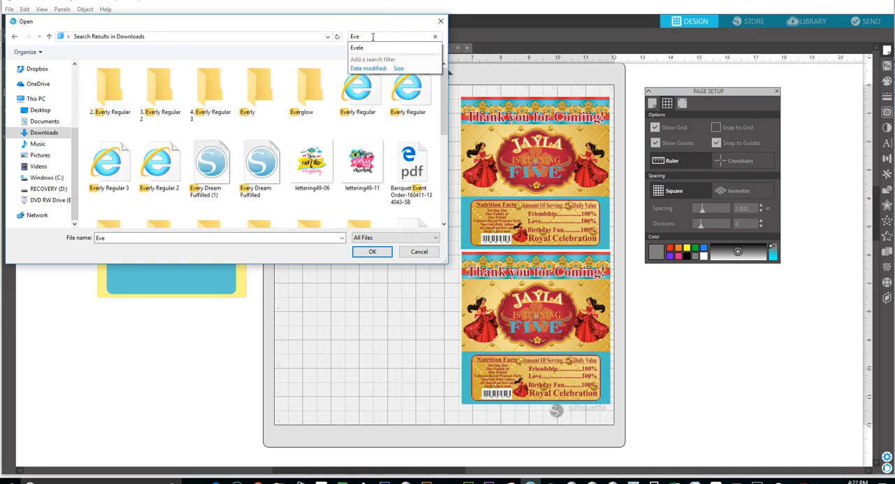
key("BackSpace")
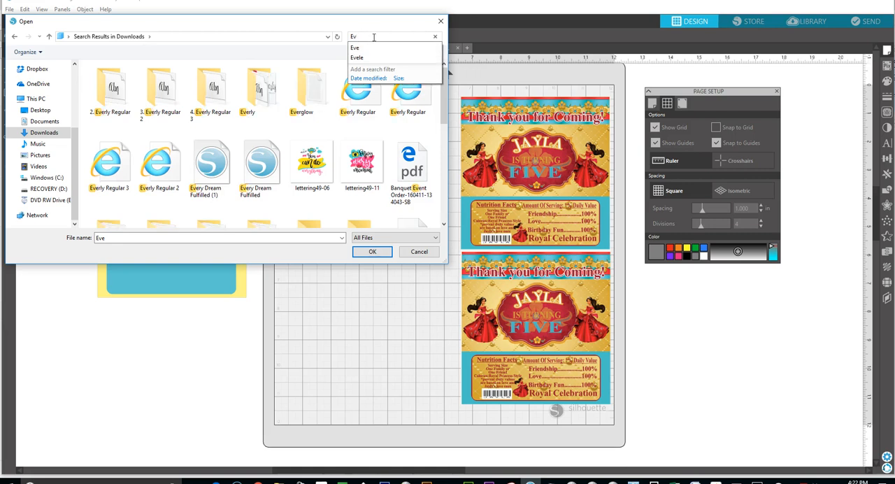
left_click(375, 35)
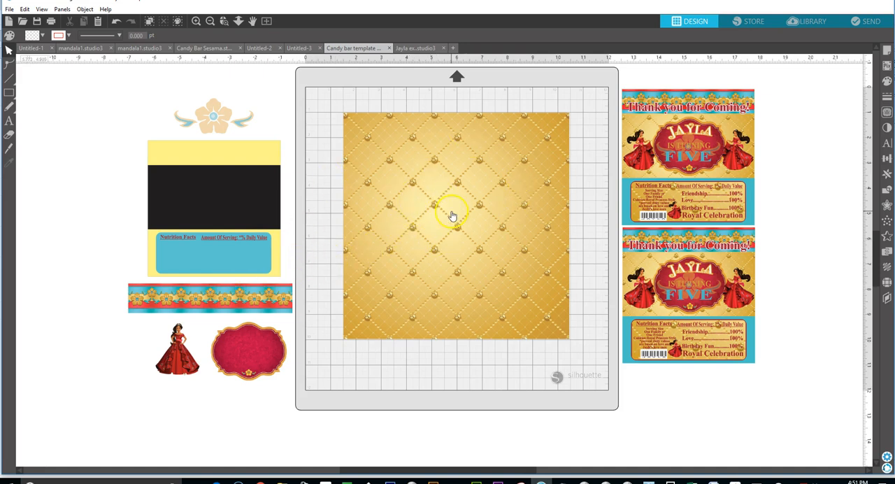
Shift the gold quilted background slightly down so it sits near the centre of the page.
left_click(461, 230)
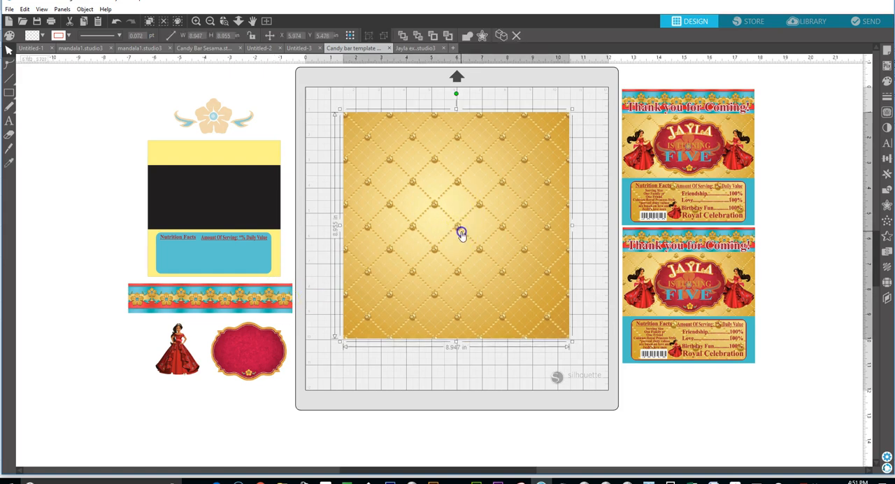
left_click_drag(459, 223, 460, 228)
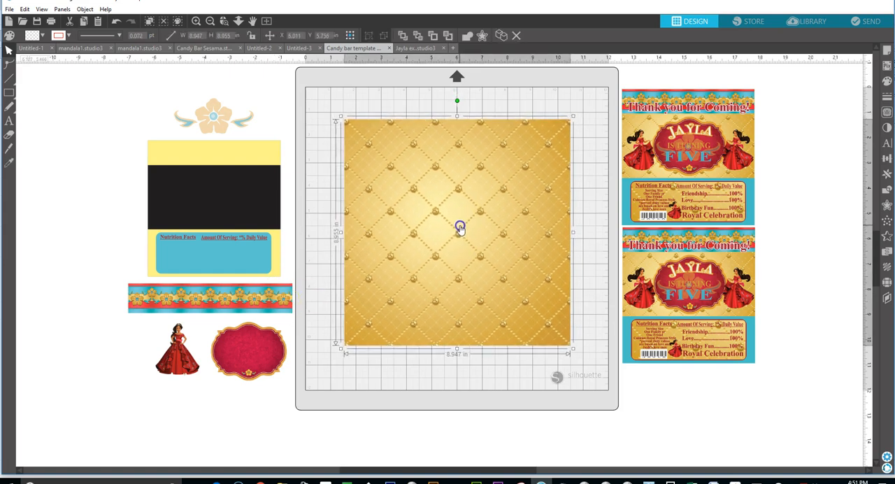
Move the red ornate frame onto the left edge of the gold background and bring it to the front.
left_click(241, 358)
left_click_drag(240, 361, 334, 259)
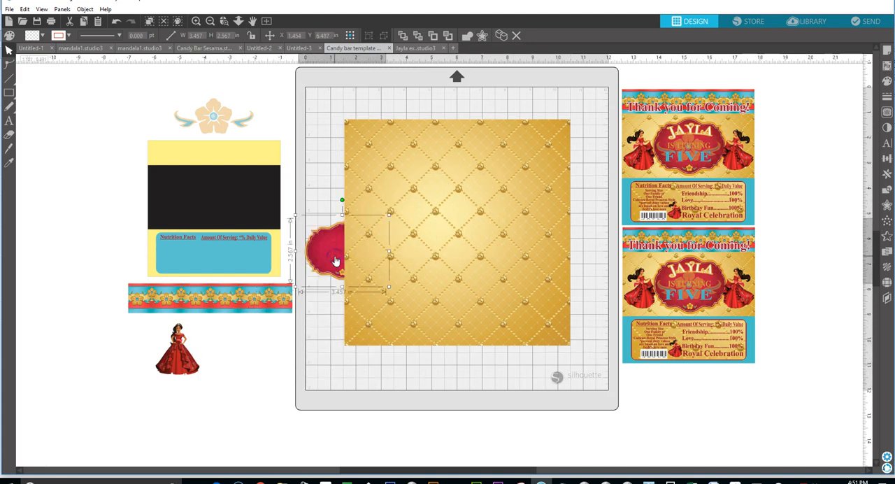
right_click(335, 259)
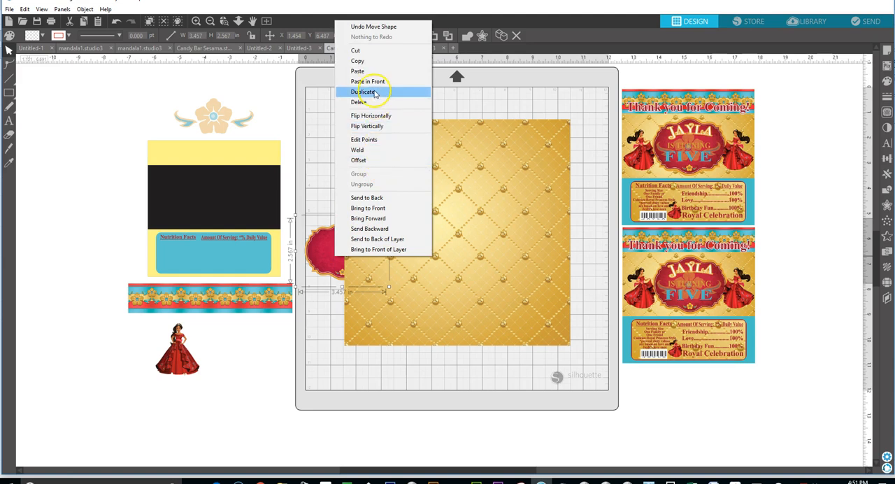
left_click(374, 208)
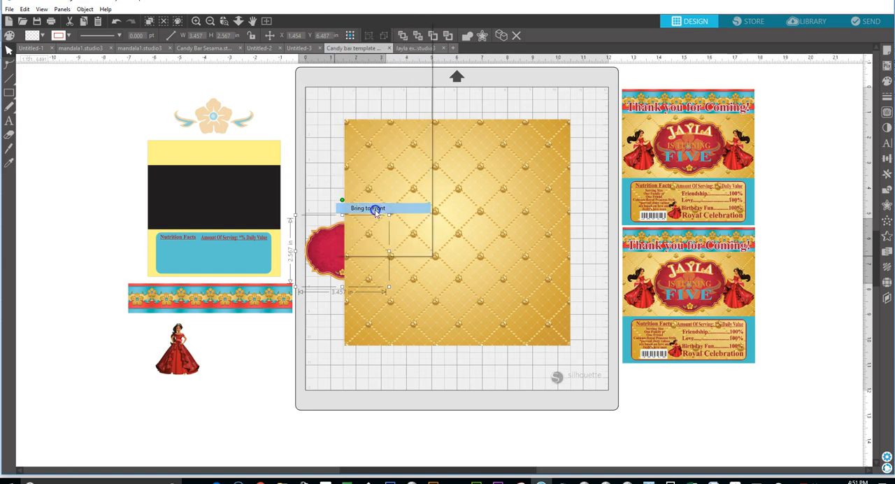
Send the gold quilted background backward, move the red ornate frame to its middle and enlarge the frame to about 7.4 in wide.
right_click(447, 218)
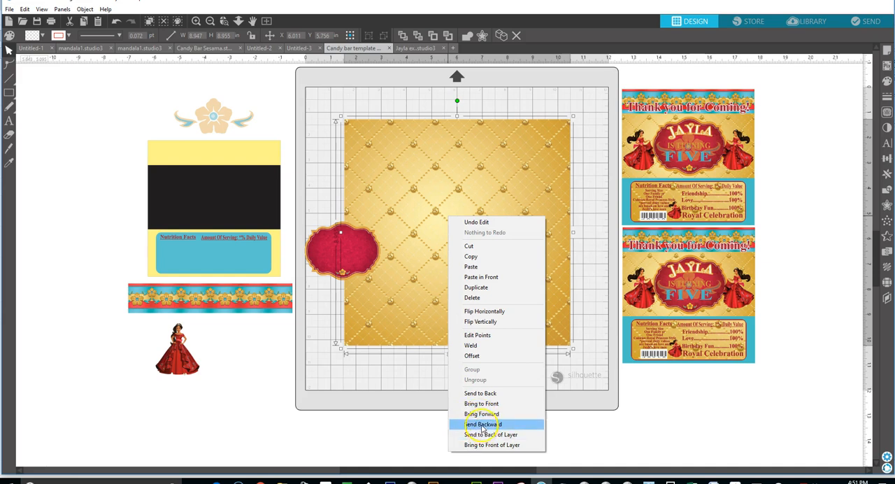
left_click(482, 423)
left_click_drag(355, 254, 474, 232)
left_click(482, 242)
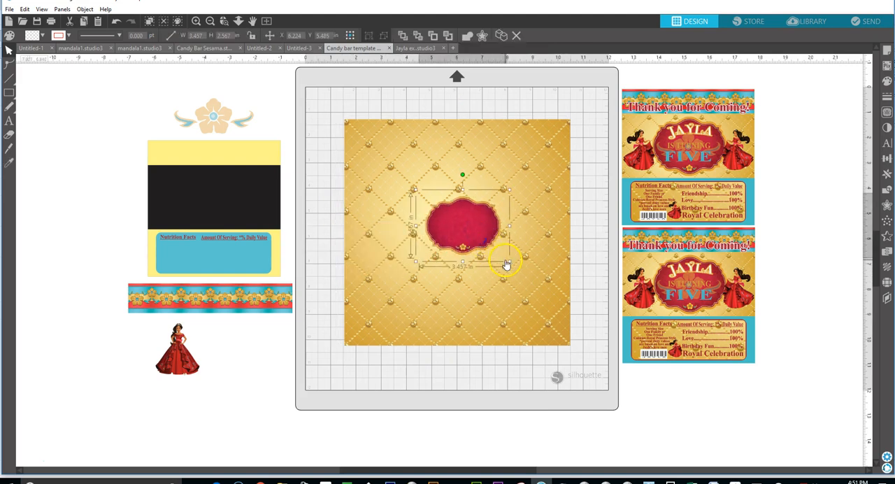
left_click_drag(508, 261, 443, 247)
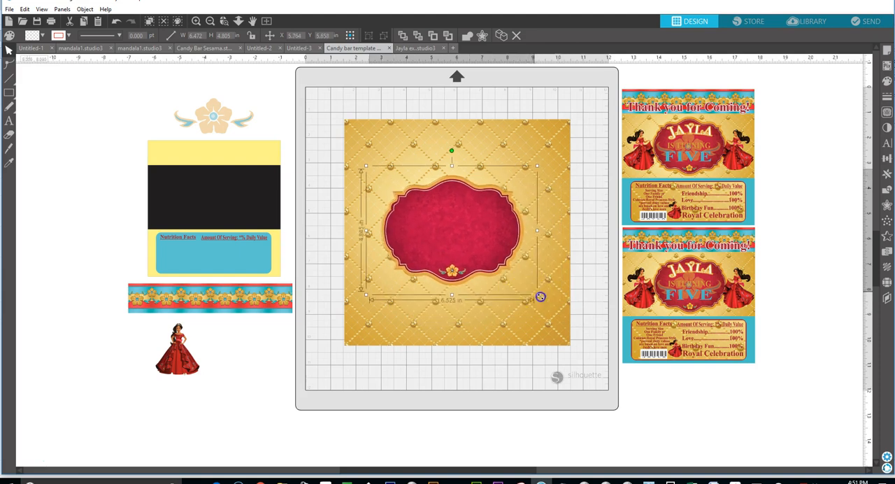
left_click_drag(540, 297, 557, 310)
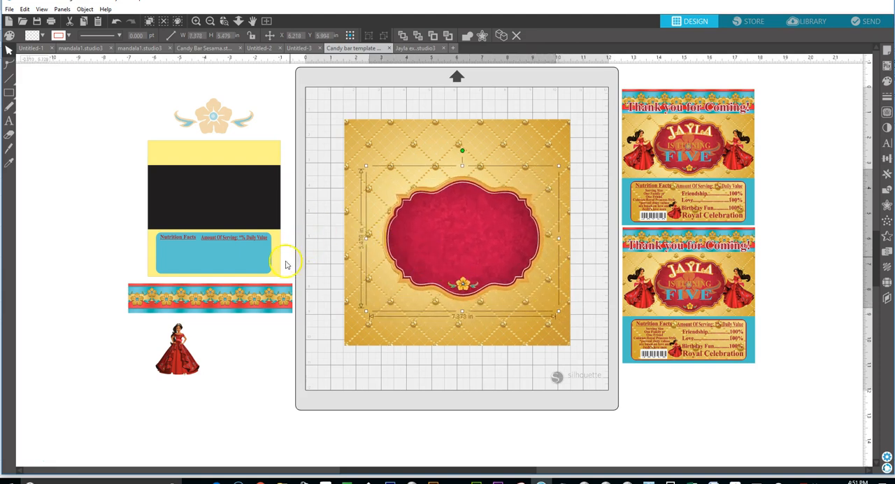
Place the floral border strip across the top of the gold background and enlarge it to about 9.2 in wide.
left_click(259, 303)
left_click_drag(259, 303, 577, 172)
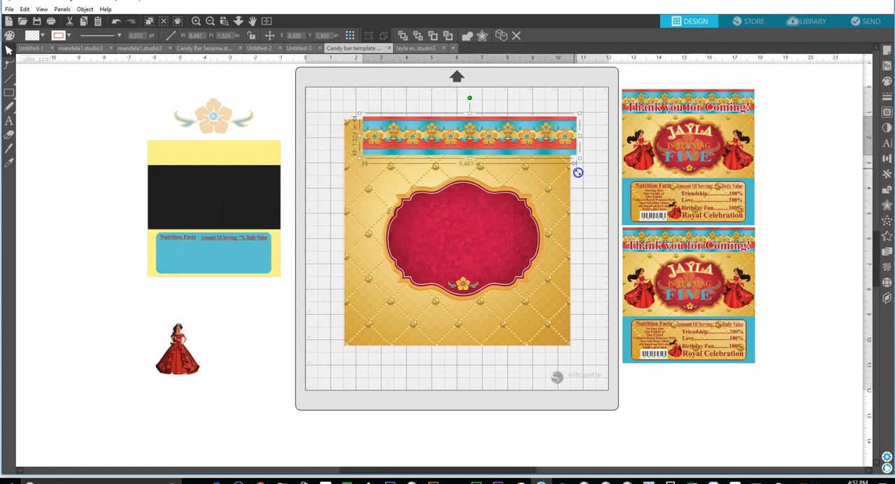
left_click_drag(492, 145, 472, 151)
left_click_drag(564, 119, 582, 113)
Align the floral border with the gold background's upper edge and sides, reducing it to about 8.96 in wide.
key("Left")
key("Left")
key("Left")
key("Left")
key("Left")
key("Left")
key("Left")
key("Left")
key("Left")
key("Left")
key("Left")
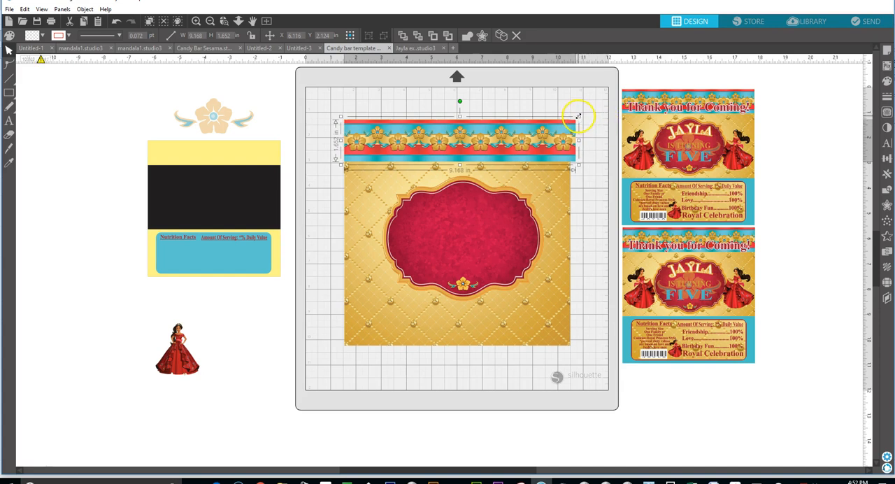
left_click_drag(578, 116, 573, 118)
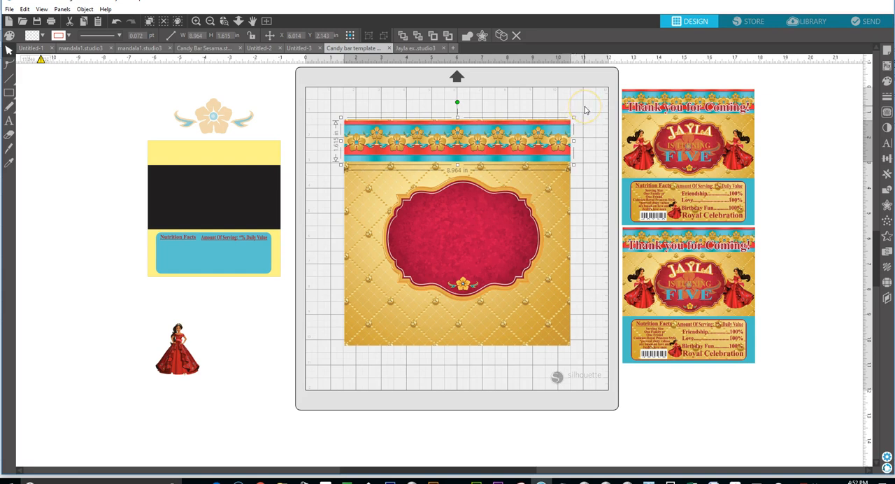
key("Up")
key("Up")
key("Up")
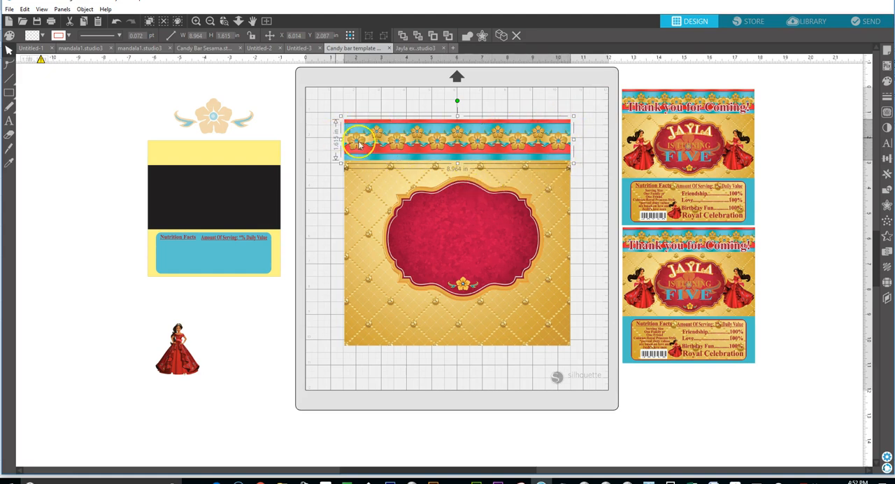
Draw a rectangle about 8.91 by 1.91 in across the lower end of the gold background.
left_click(626, 355)
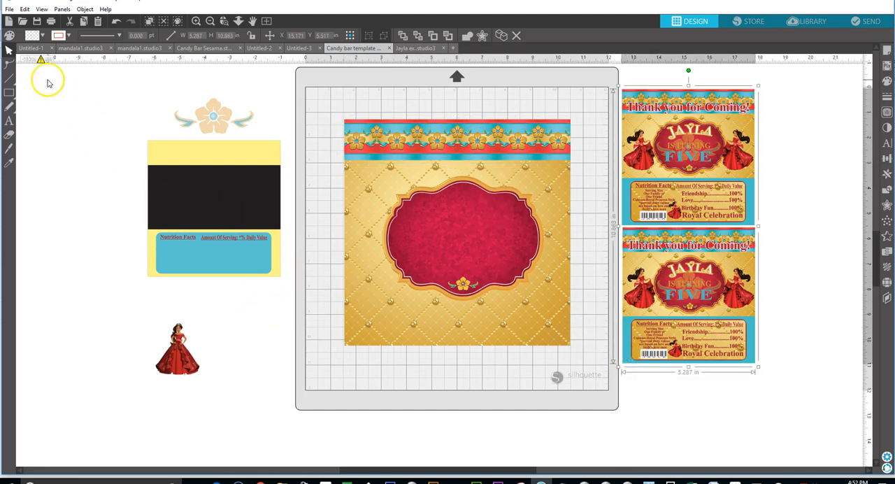
mouse_move(15, 98)
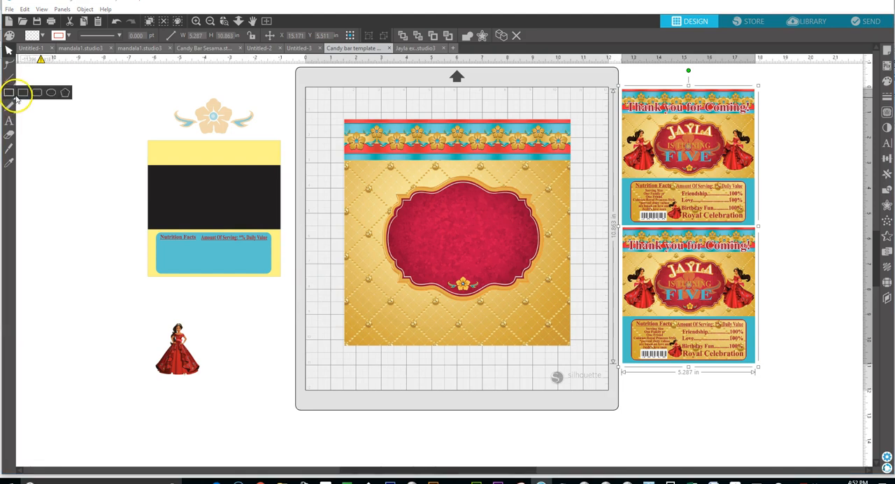
left_click(10, 92)
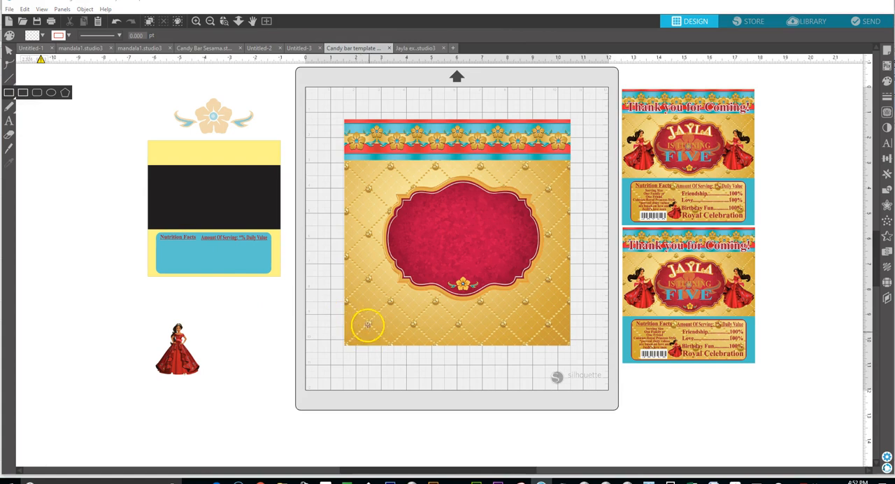
left_click_drag(348, 297, 568, 344)
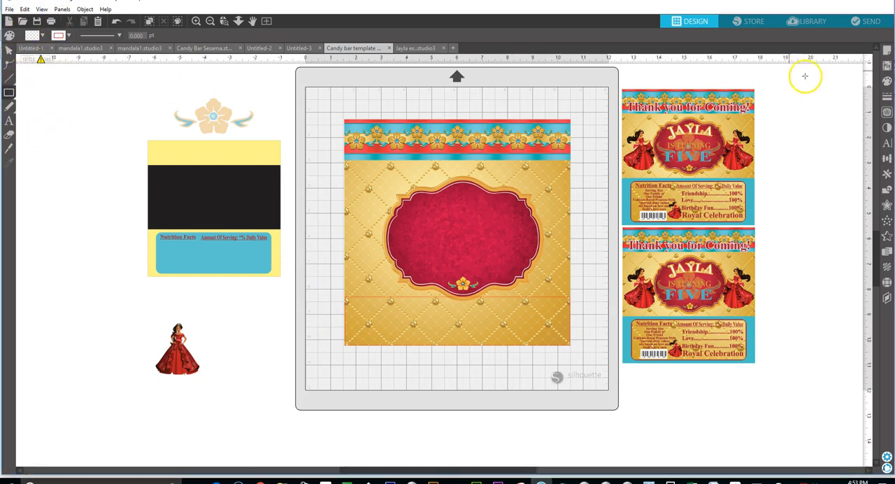
Fill the new rectangle with blue from the colour swatches, trying progressively lighter shades.
left_click(886, 82)
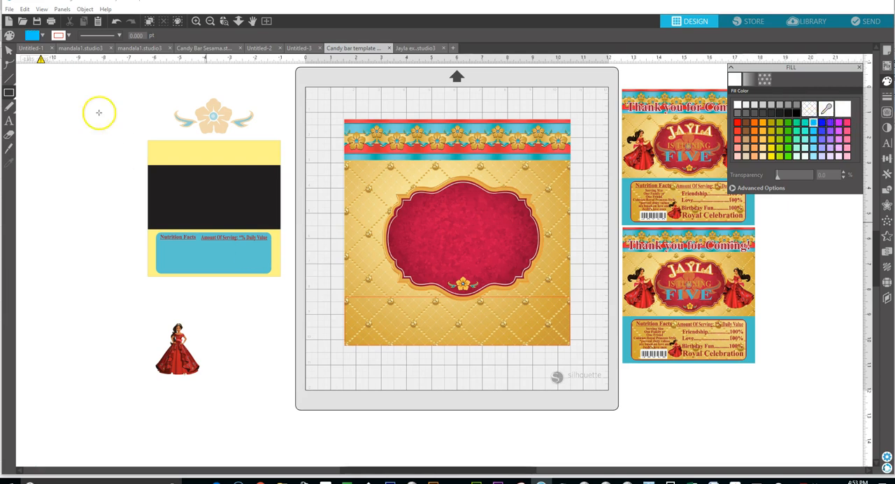
left_click(10, 53)
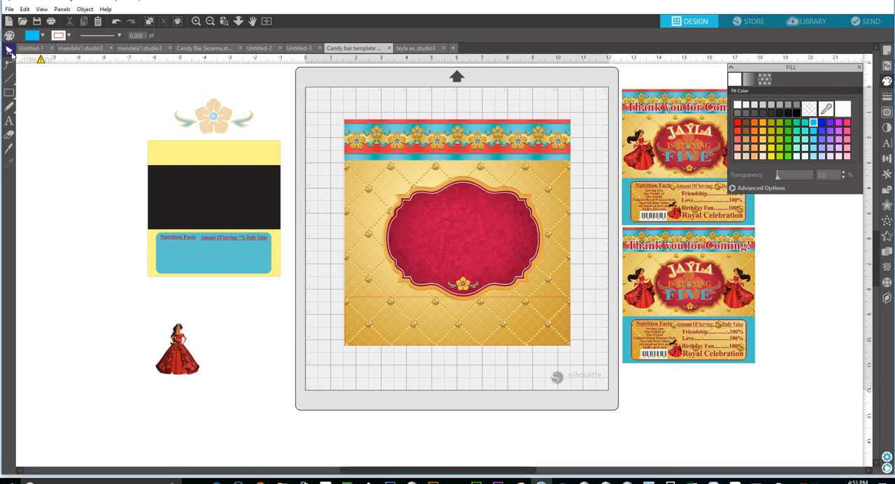
left_click(359, 298)
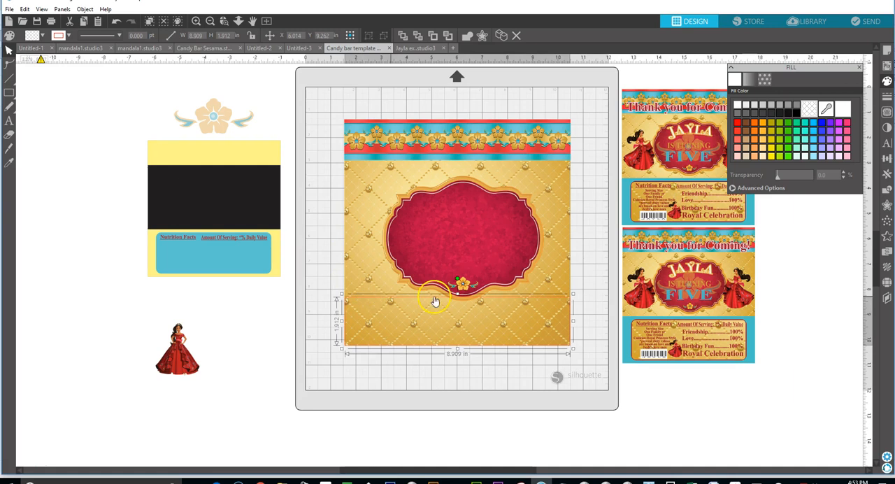
left_click(811, 123)
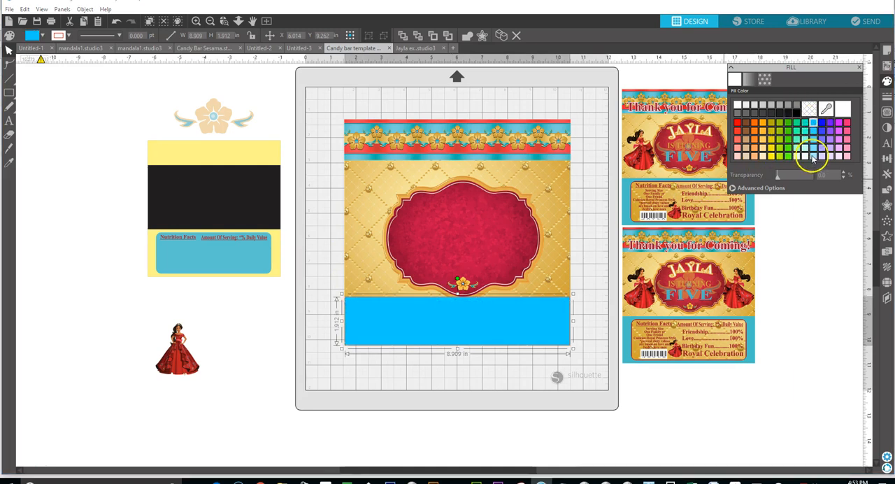
left_click(812, 132)
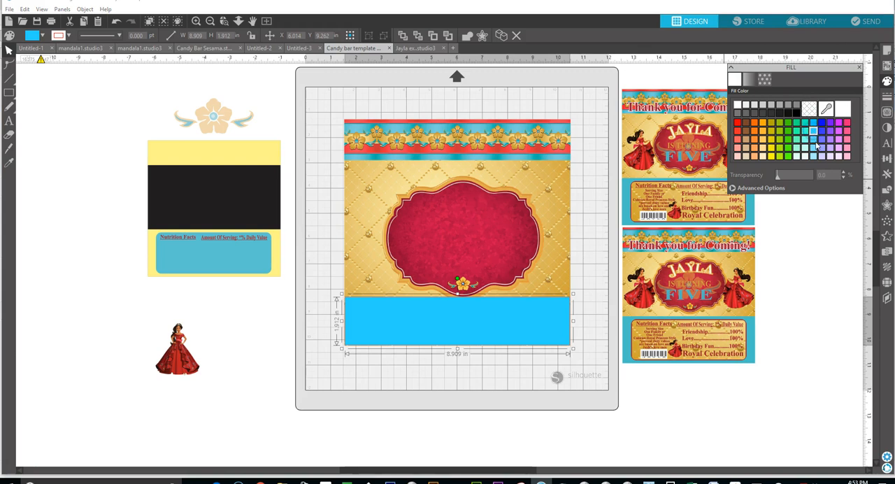
left_click(813, 139)
Try to sample the floral border's blue strip as the rectangle's fill with the colour picker, and undo it.
left_click(826, 110)
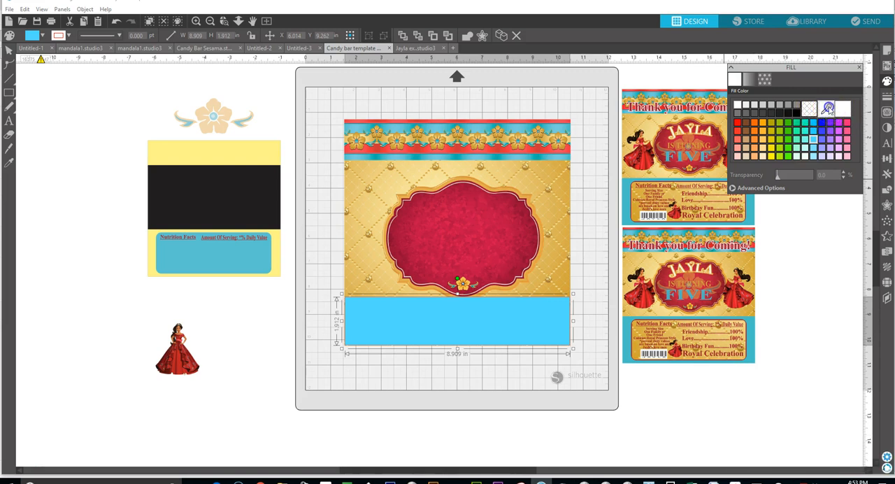
left_click(826, 108)
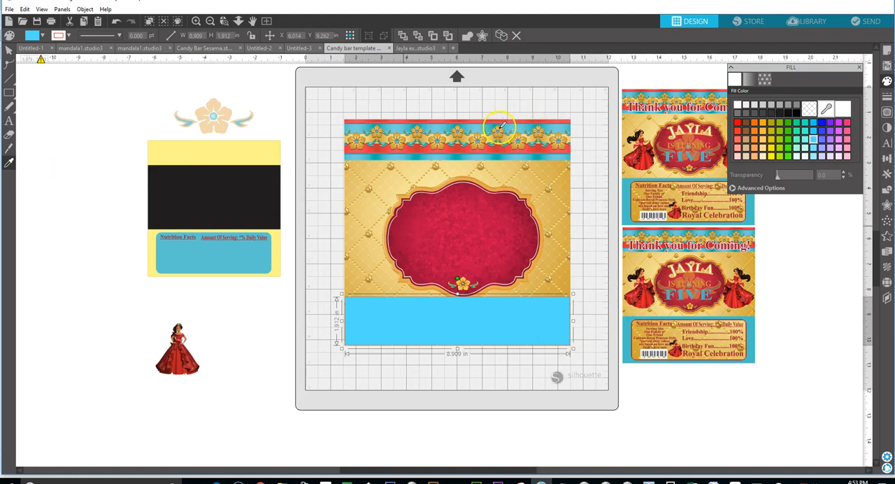
left_click(497, 158)
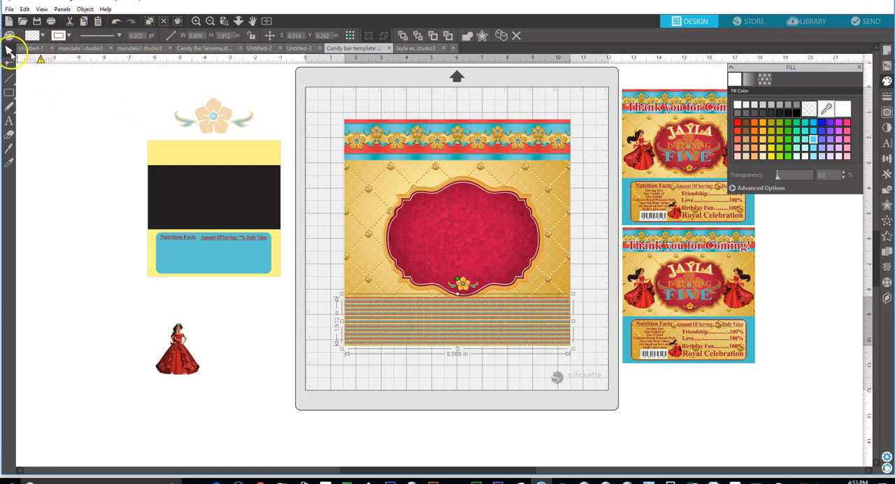
left_click(116, 22)
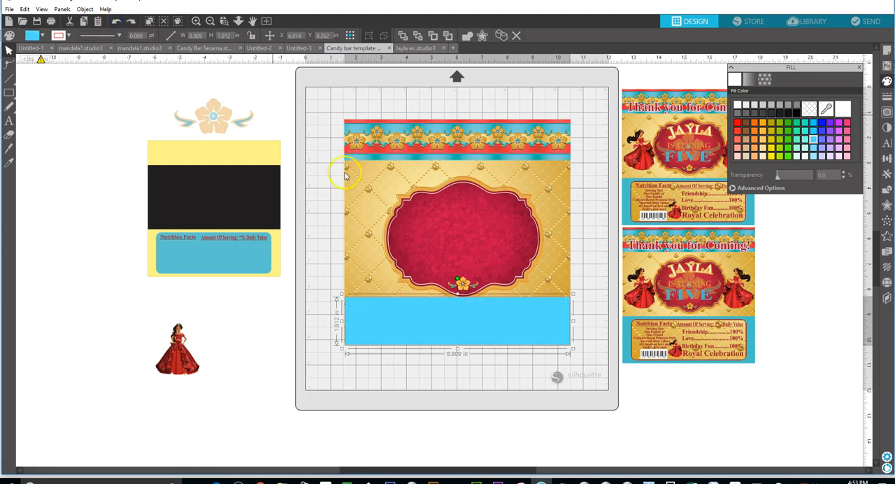
Give the rectangle a custom teal-blue fill of RGB 0, 180, 195 using the advanced colour options.
left_click(814, 147)
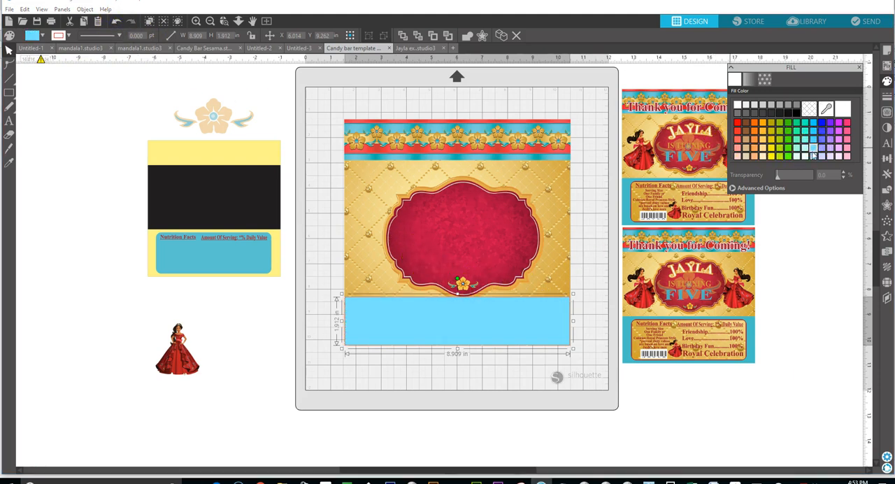
left_click(775, 188)
left_click_drag(774, 229, 788, 215)
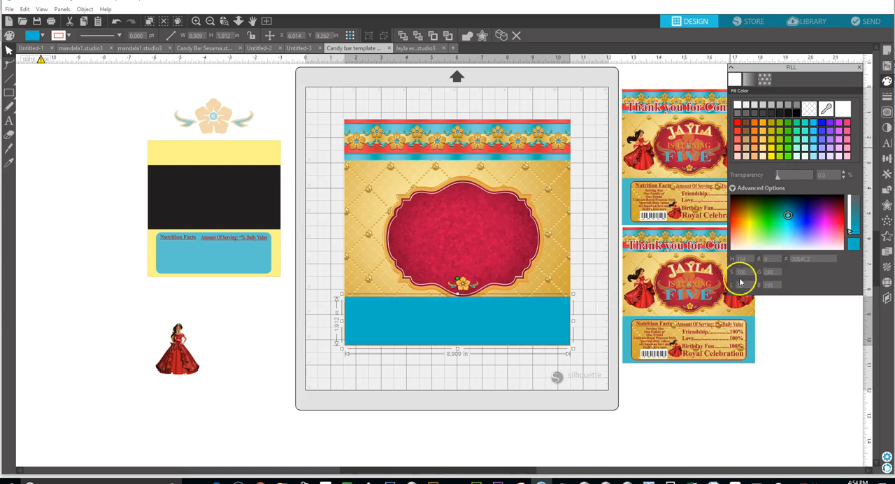
Set the blue rectangle's width to 8.947 in to match the gold background and align it with the background's lower edge.
left_click_drag(572, 350, 575, 349)
mouse_move(522, 337)
left_mouse_down()
mouse_move(513, 333)
mouse_move(522, 334)
left_mouse_up()
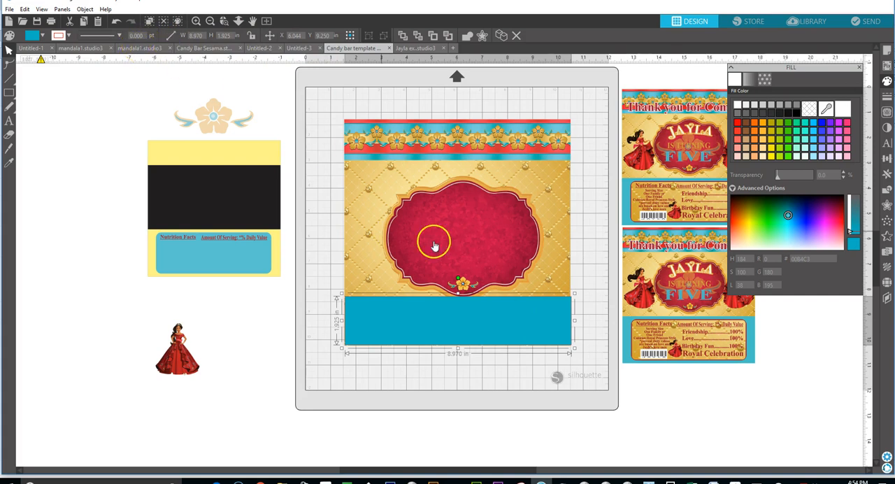
left_click(364, 248)
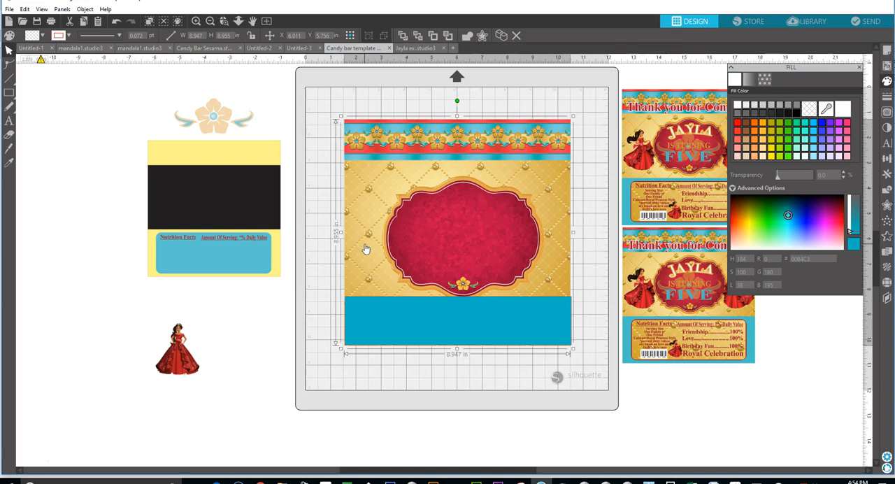
left_click(407, 334)
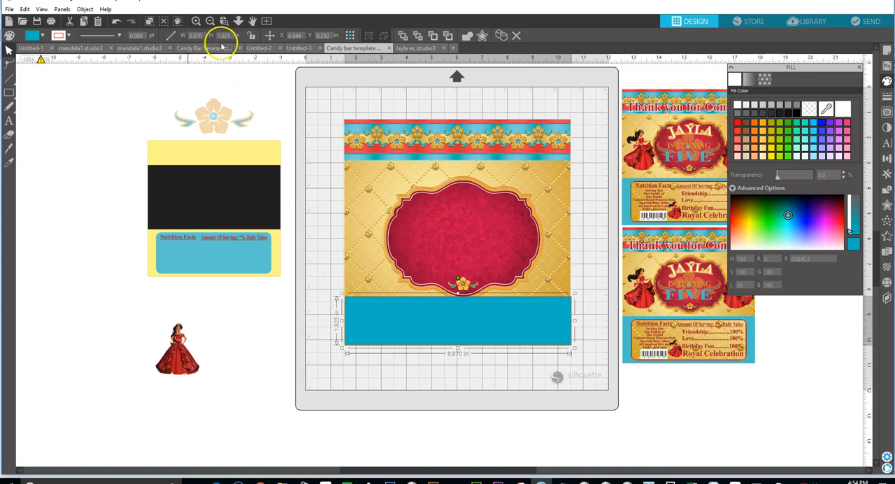
left_click(201, 35)
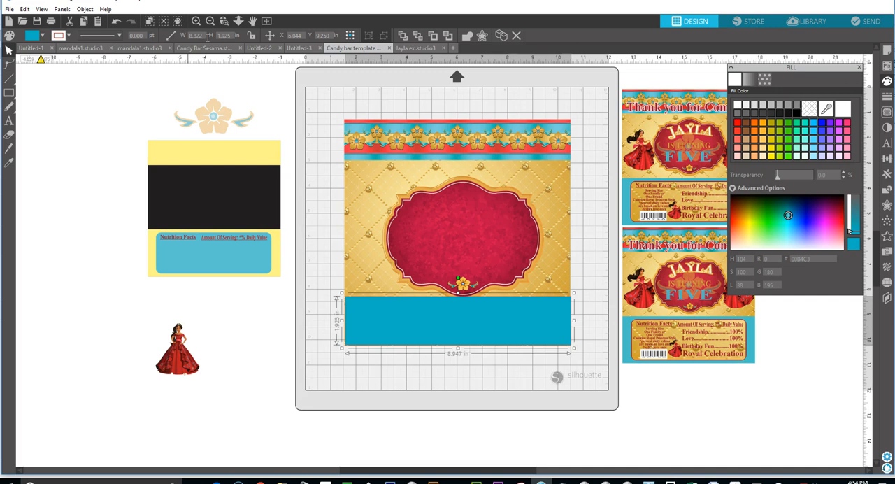
left_click(426, 328)
key("Down")
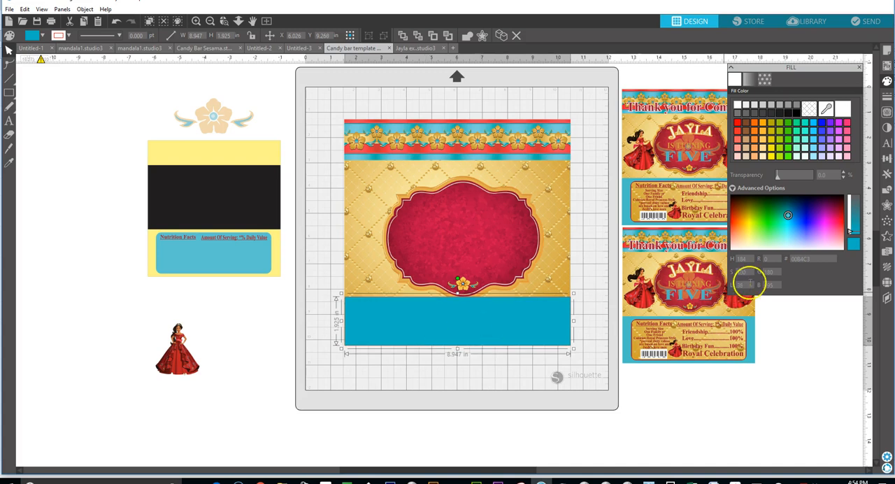
Copy the blue rectangle's fill hex code and apply it as the rectangle's line colour.
left_click(813, 258)
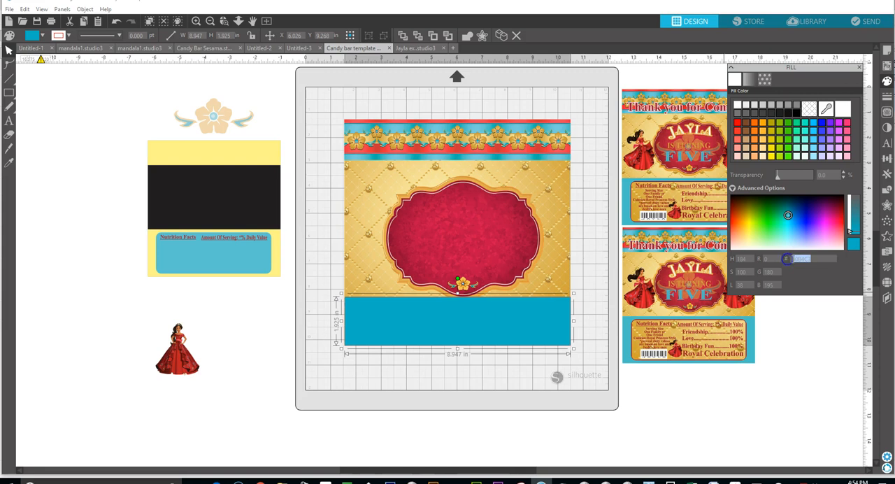
right_click(795, 259)
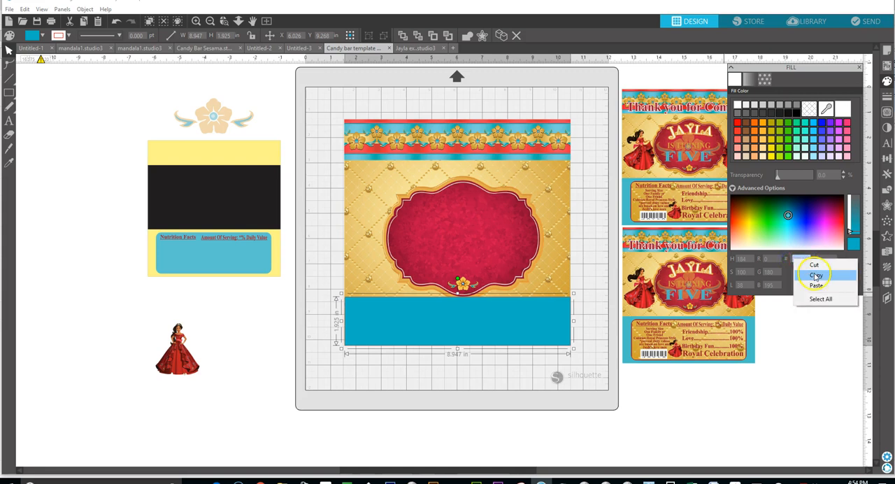
left_click(814, 275)
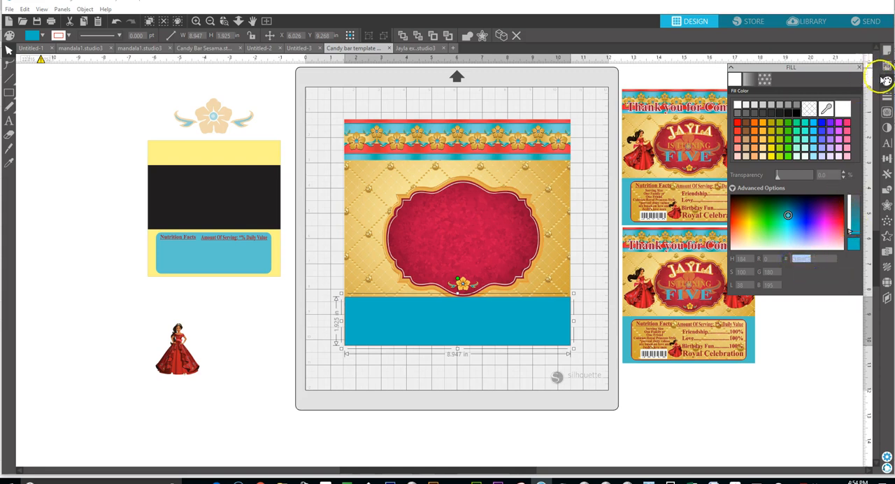
left_click(886, 96)
left_click(749, 78)
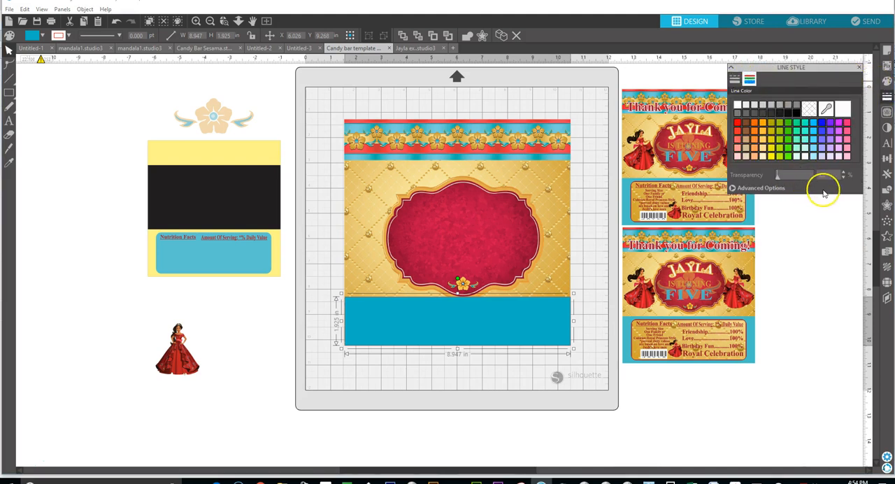
left_click(770, 190)
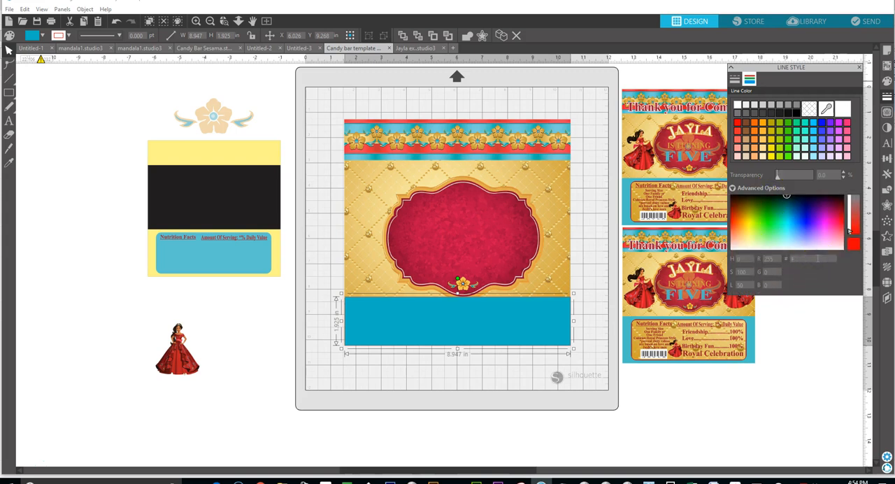
right_click(801, 259)
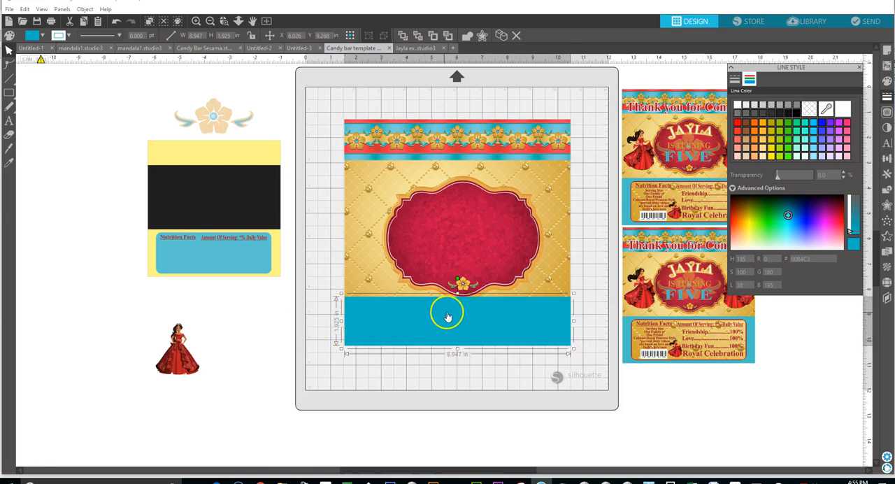
Move the red ornate frame slightly up so it clears the blue rectangle, and deselect it.
left_click_drag(454, 254, 454, 246)
left_click(454, 247)
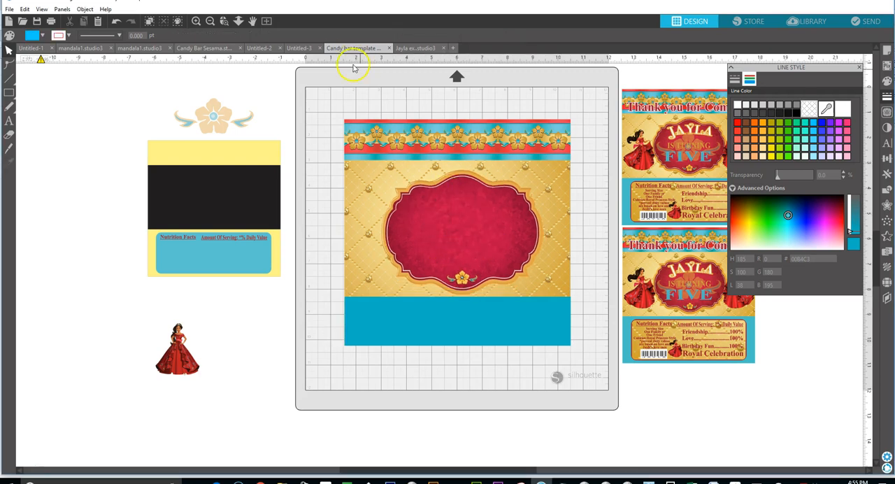
Bring the faded flower ornament to the front and centre it inside the red frame, enlarged to about 4.44 by 1.97 in.
left_click(858, 67)
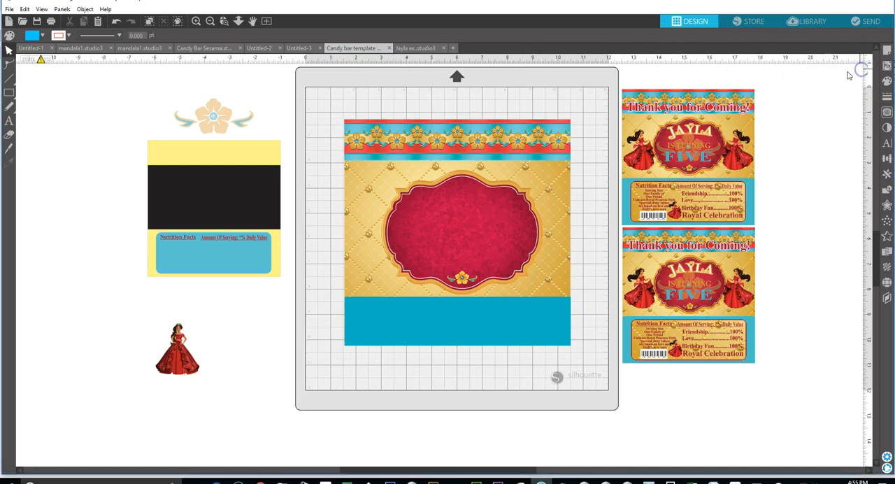
left_click(218, 119)
left_click_drag(218, 119, 305, 227)
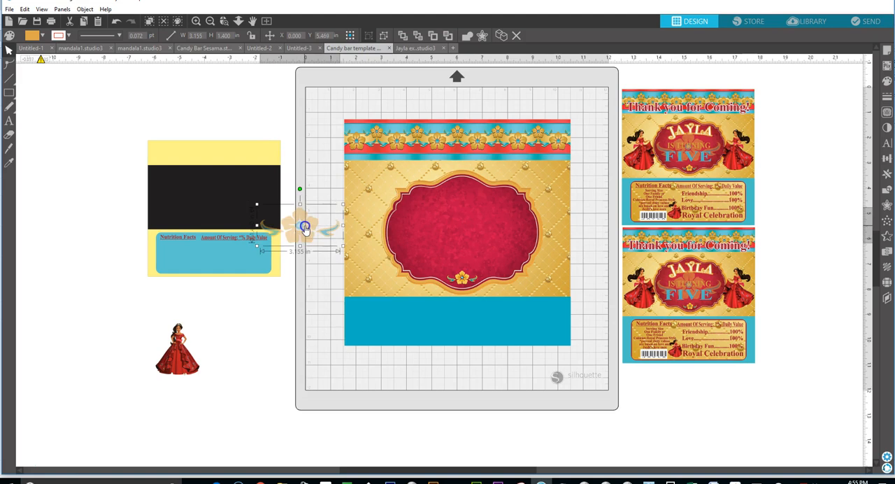
right_click(302, 222)
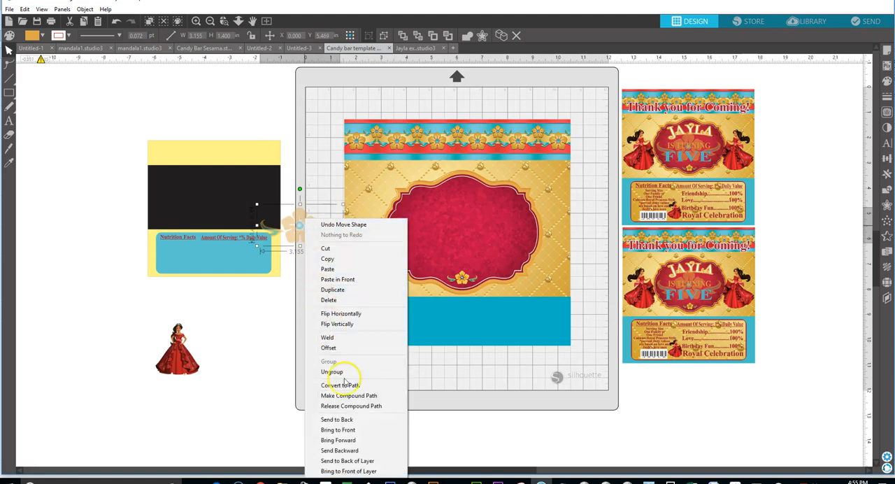
left_click(348, 430)
left_click_drag(296, 234, 455, 230)
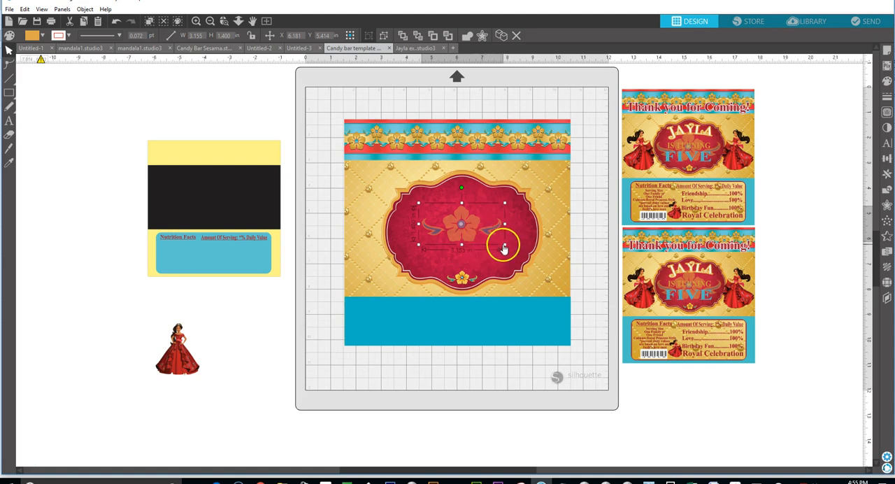
left_click_drag(504, 244, 462, 245)
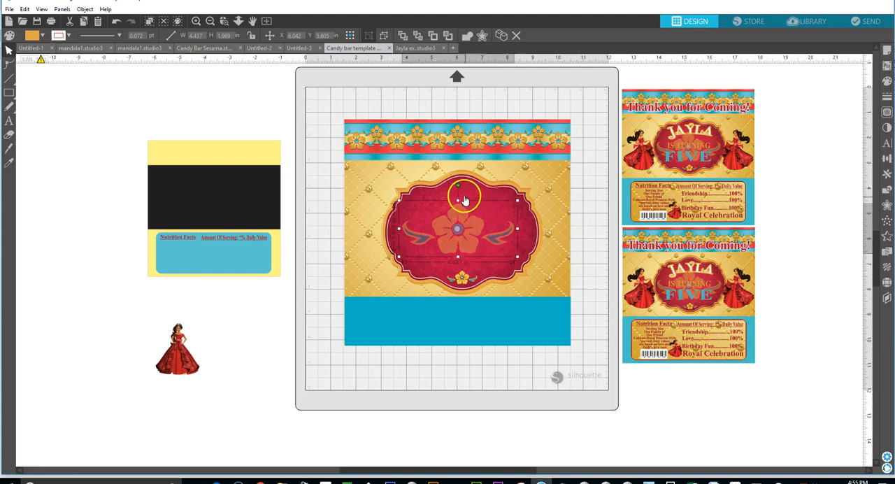
Select all the wrapper pieces together and centre them on the page.
left_click_drag(331, 116, 584, 365)
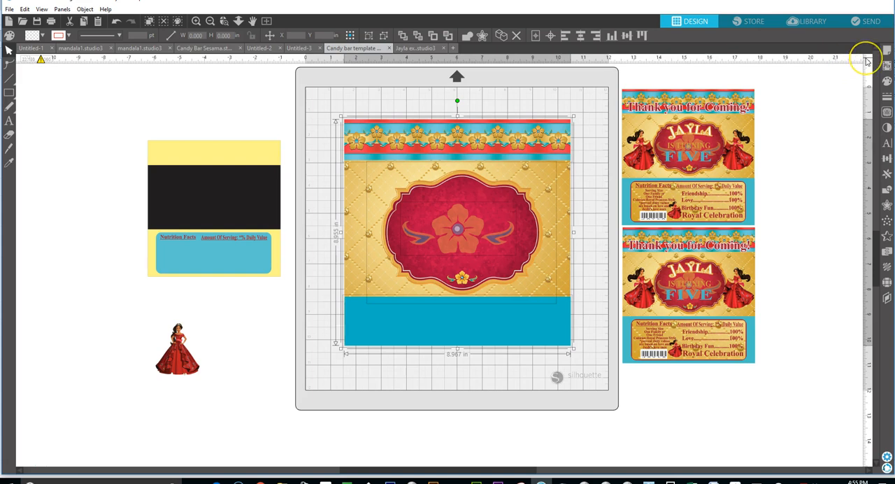
left_click(884, 160)
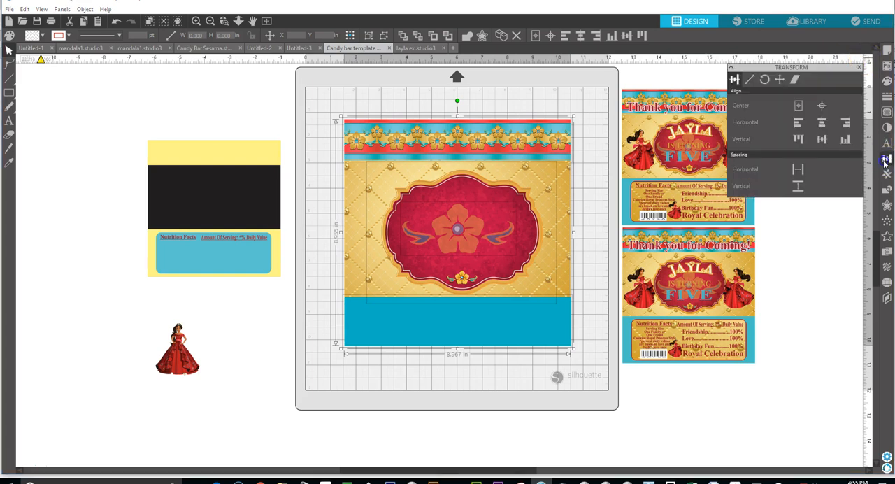
left_click(797, 105)
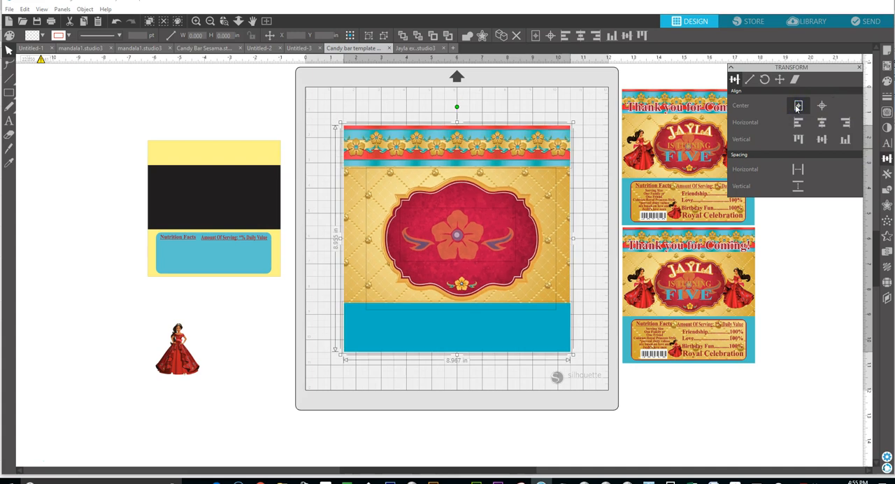
left_click(553, 96)
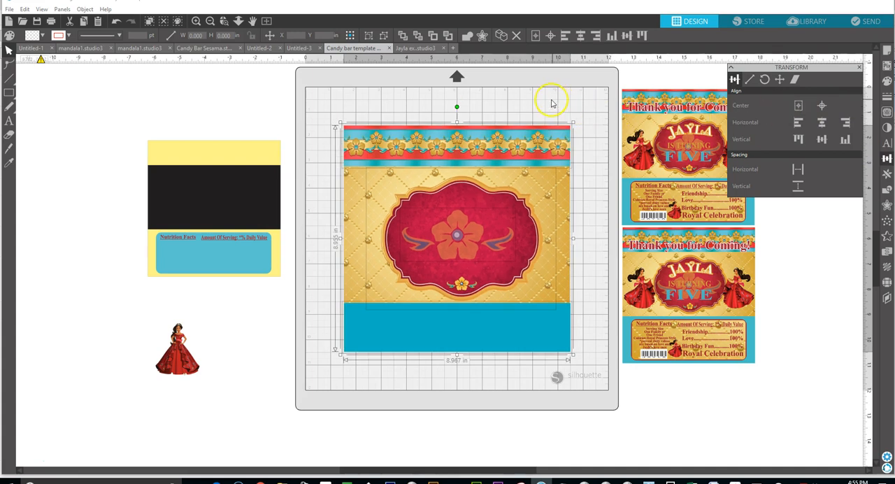
Centre the red ornate frame and the flower ornament individually on the page.
left_click(490, 190)
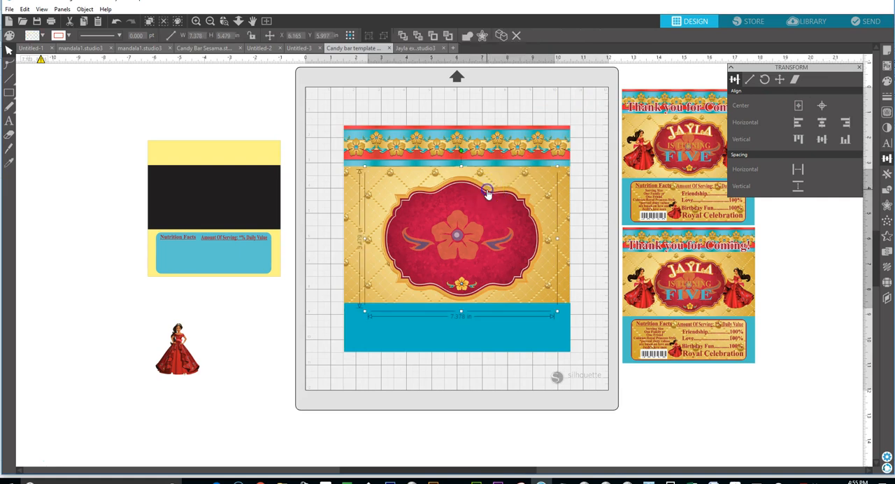
left_click(798, 105)
left_click(465, 240)
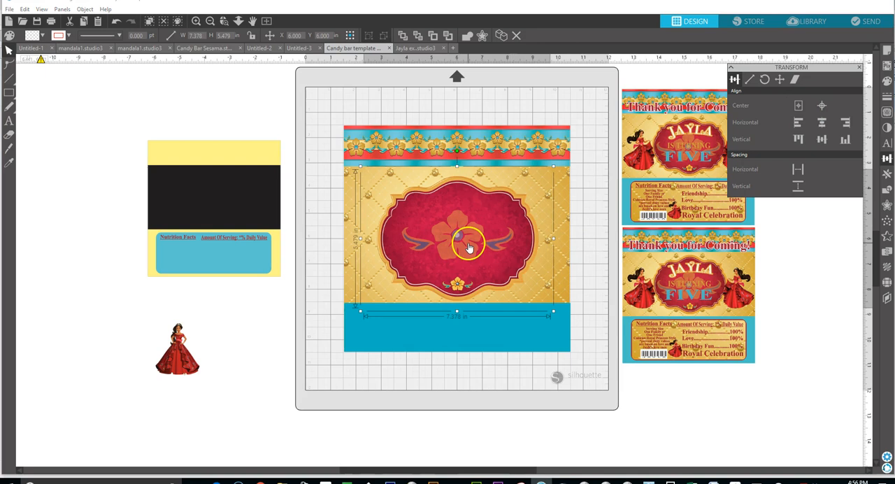
left_click(798, 105)
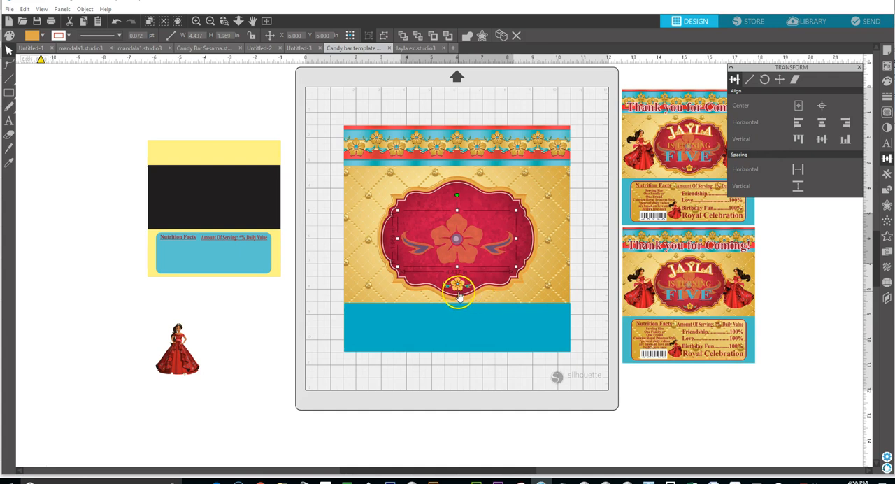
Try centring the floral border strip on the page, and undo it.
left_click(431, 154)
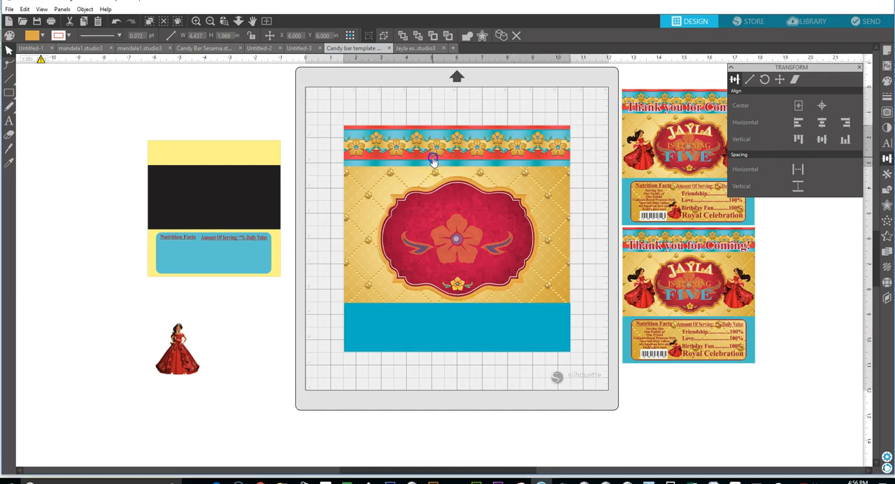
left_click(798, 107)
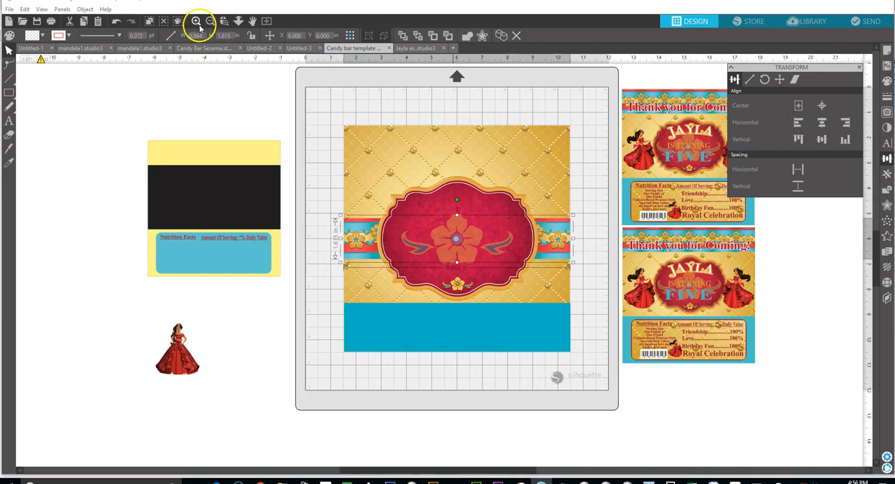
left_click(116, 21)
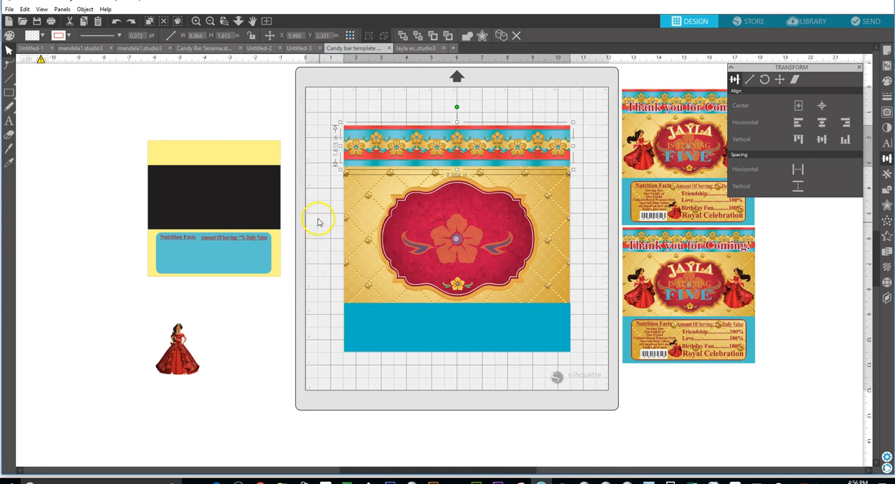
Keep the red ornate frame horizontally centred and nudge it up slightly to Y 5.870 in.
left_click(434, 224)
left_click(820, 106)
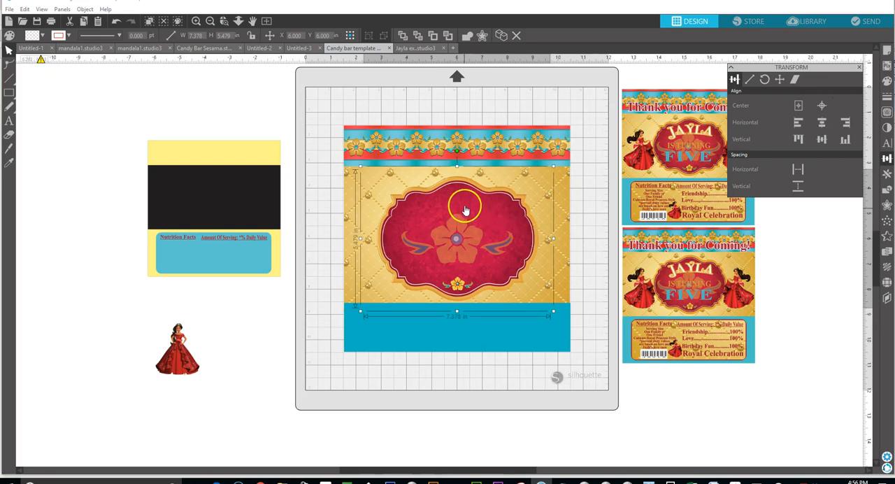
left_click(258, 125)
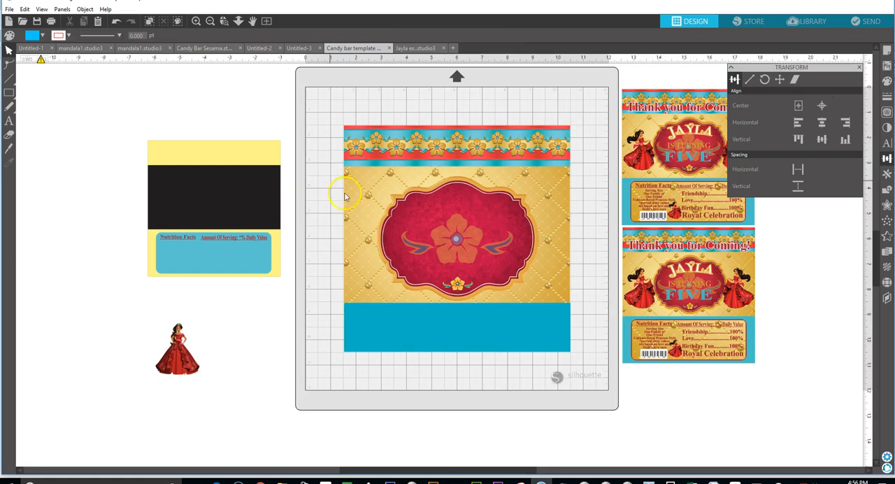
left_click(459, 201)
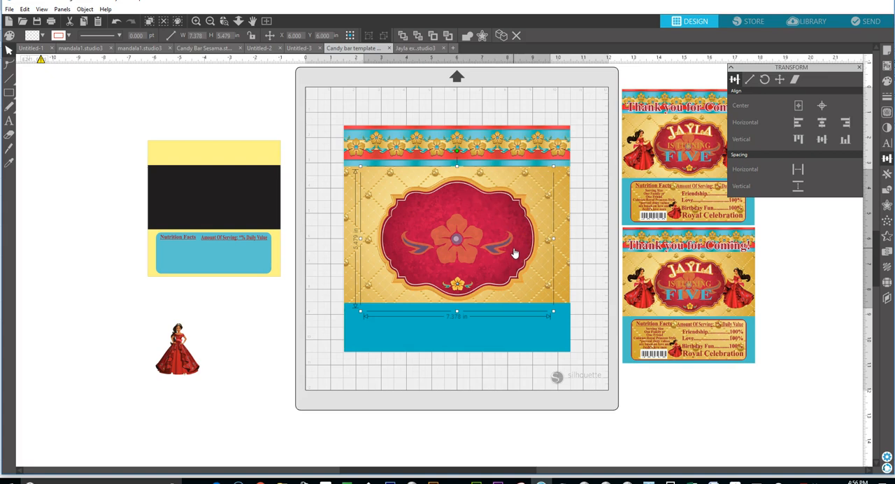
key("Up")
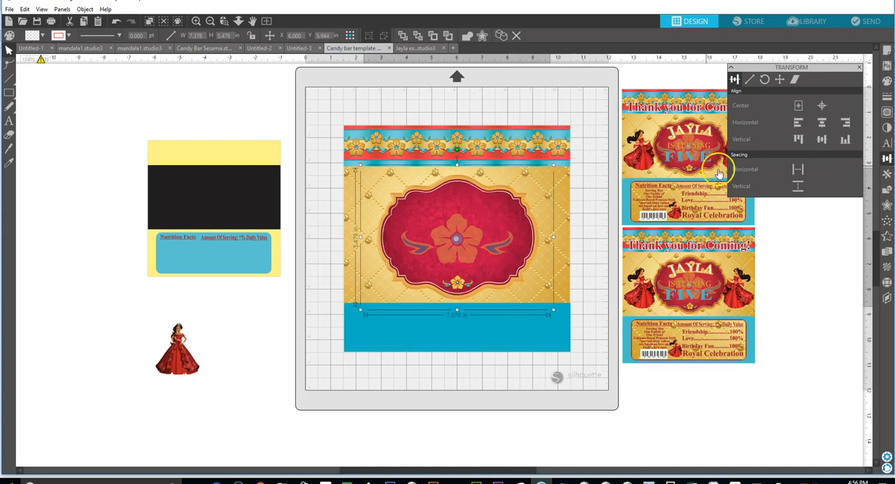
key("Up")
key("Up")
key("Up")
key("Up")
key("Up")
key("Up")
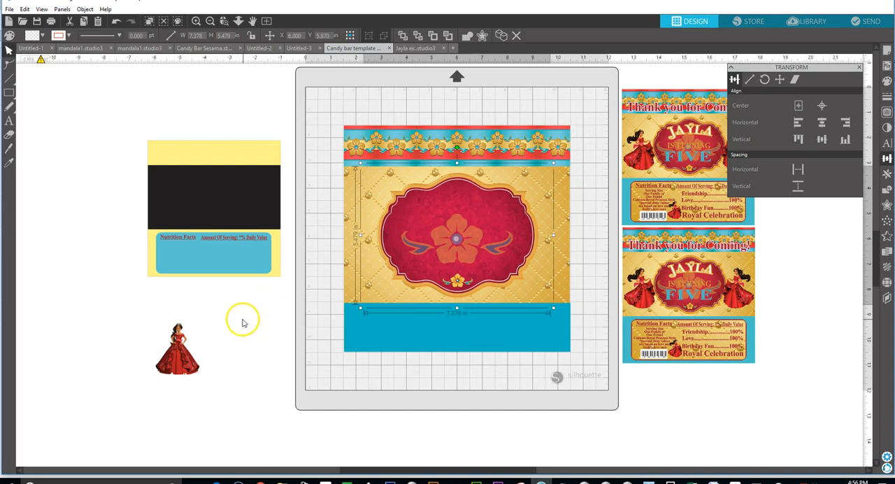
Move the princess figure onto the gold background's lower-left corner and enlarge it to about 2.54 by 2.97 in.
left_click_drag(179, 358, 264, 346)
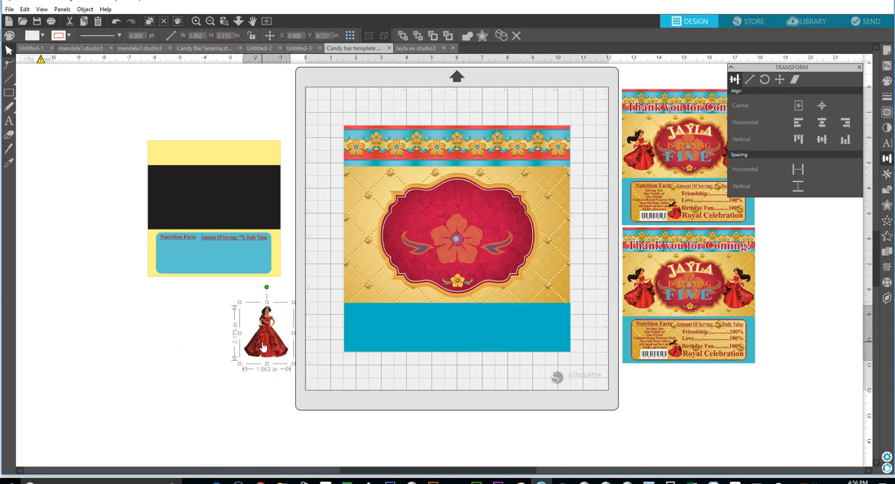
left_click_drag(261, 345, 371, 289)
left_click_drag(332, 236, 320, 220)
left_click(354, 267)
left_click_drag(358, 271, 367, 274)
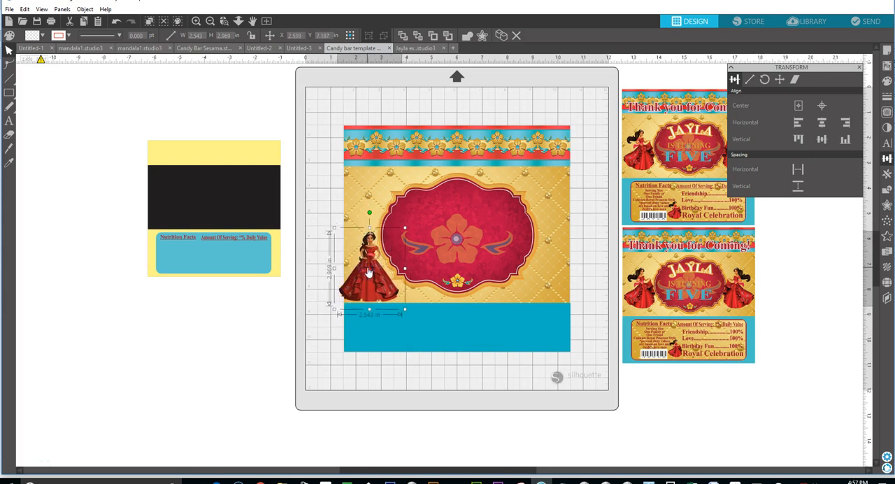
Bring the red ornate frame to the front of the stack and deselect it.
right_click(367, 270)
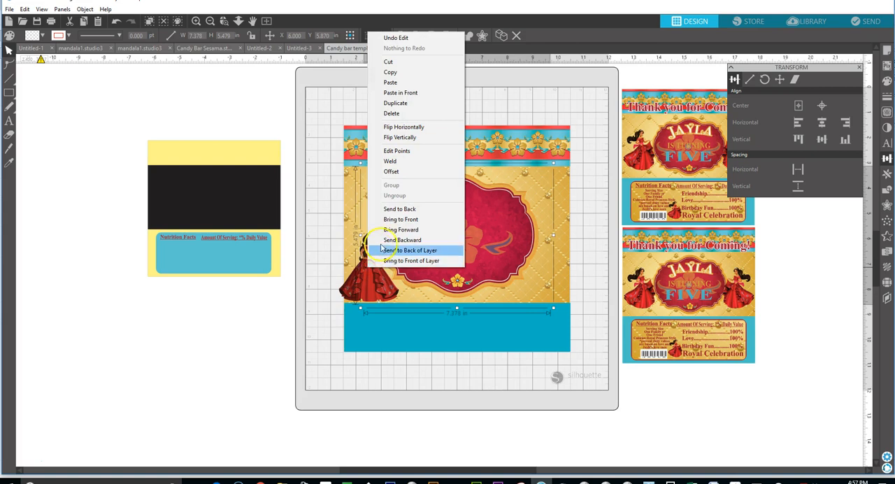
left_click(395, 220)
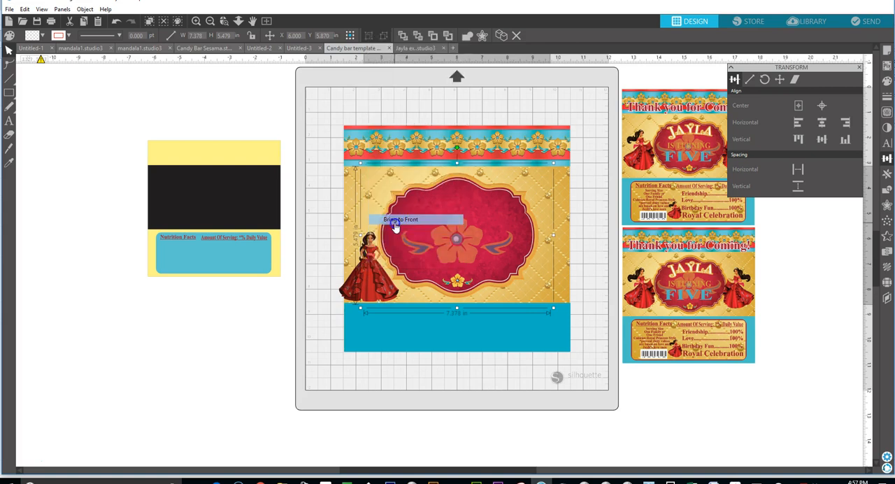
right_click(379, 282)
left_click(311, 276)
left_click(365, 284)
right_click(363, 283)
left_click(296, 290)
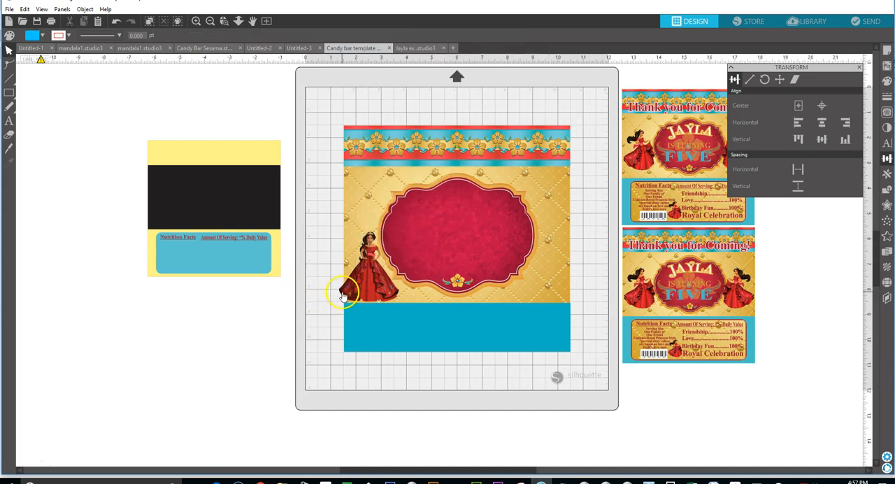
Bring the princess figure forward one level in the stacking order.
left_click(343, 295)
right_click(342, 295)
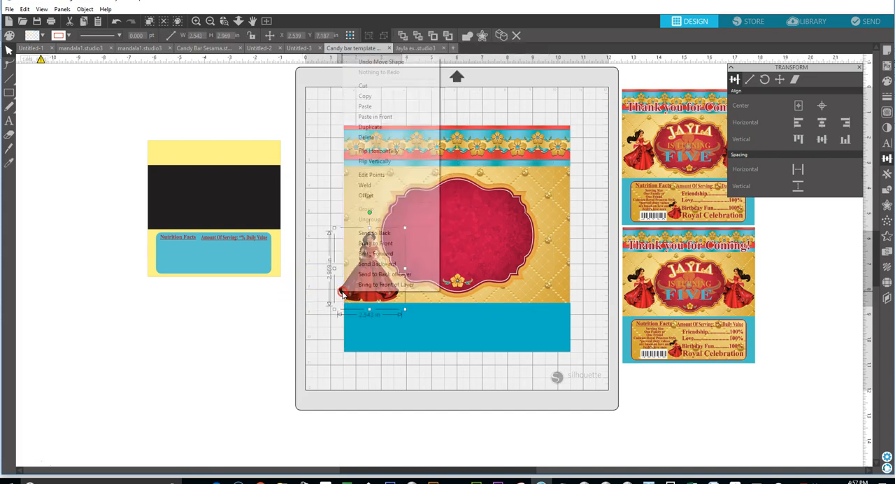
left_click(375, 254)
Undo the accidental move of the red ornate frame.
left_click(369, 291)
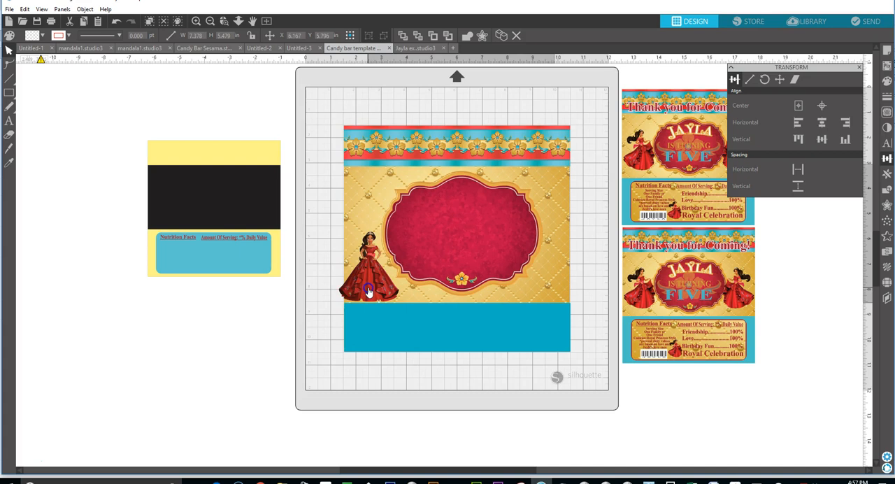
left_click(324, 167)
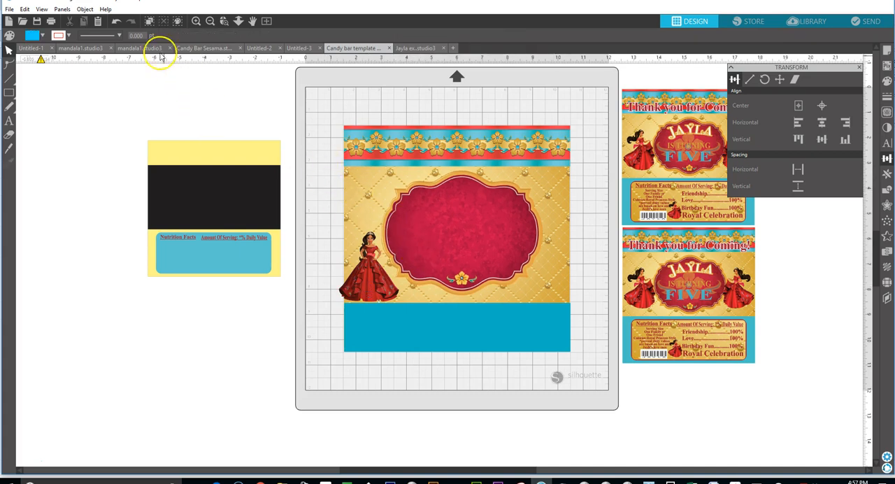
left_click(116, 21)
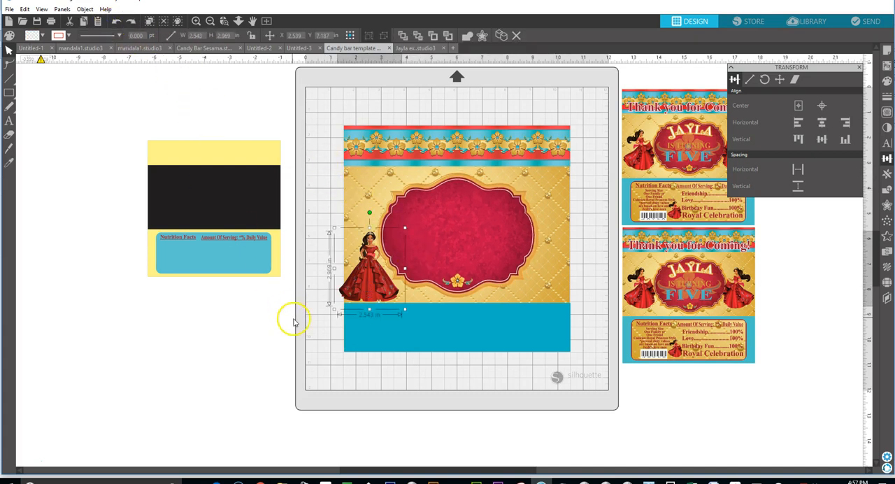
Bring the princess figure forward one more level and deselect it.
right_click(350, 297)
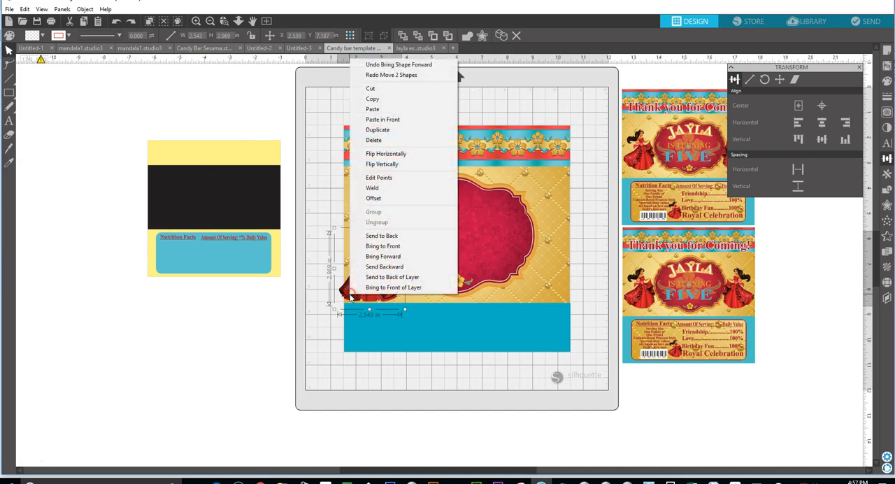
left_click(363, 258)
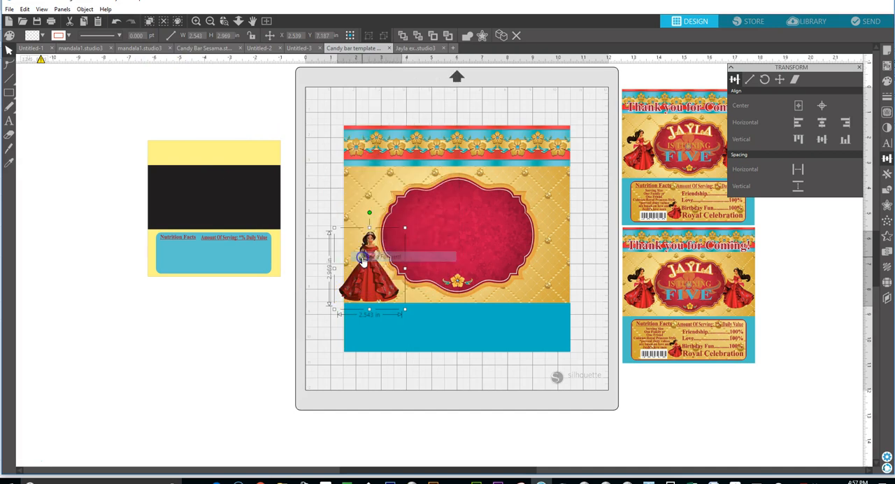
left_click(263, 330)
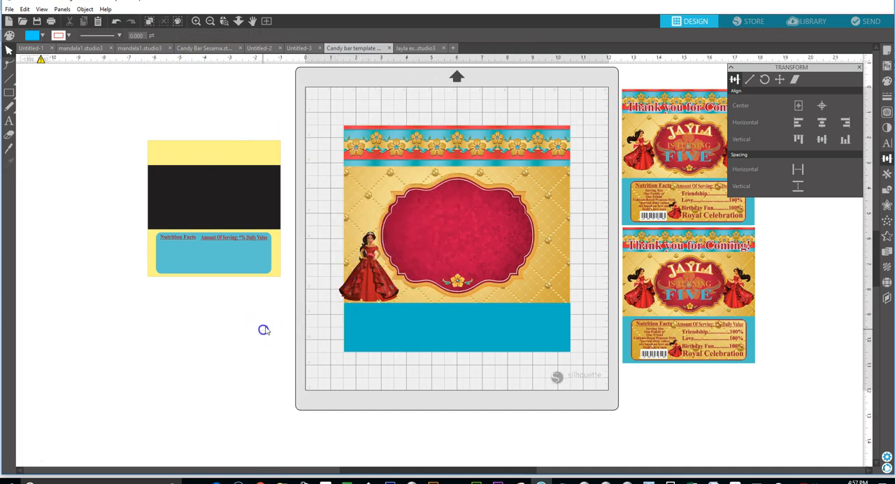
Move the large flower ornament in the stacking order so it sits over the red ornate frame, and deselect it.
left_click(408, 285)
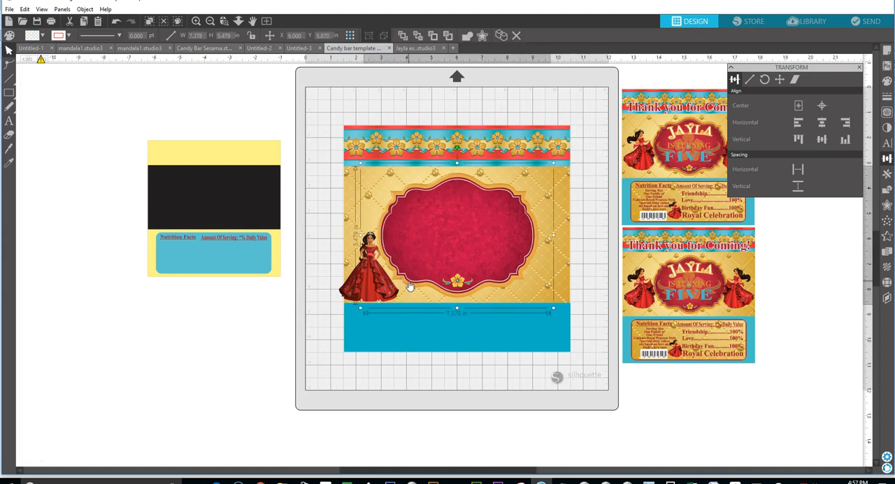
right_click(411, 287)
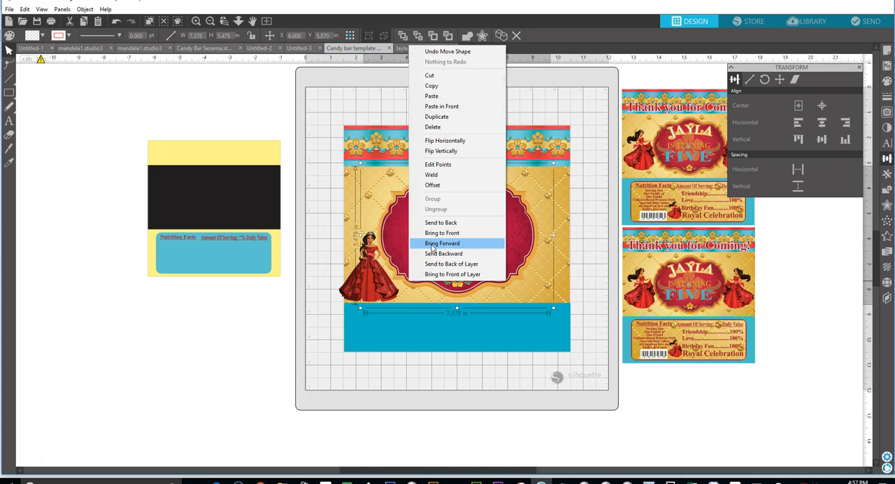
left_click(442, 265)
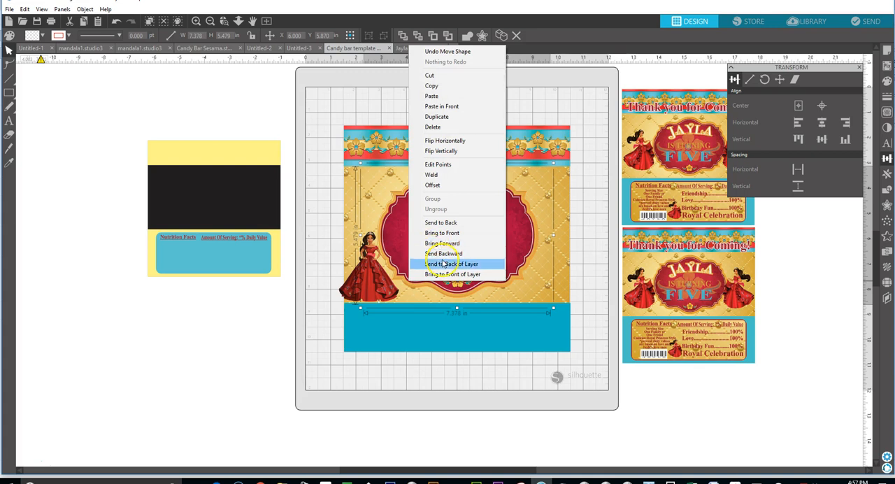
left_click(441, 254)
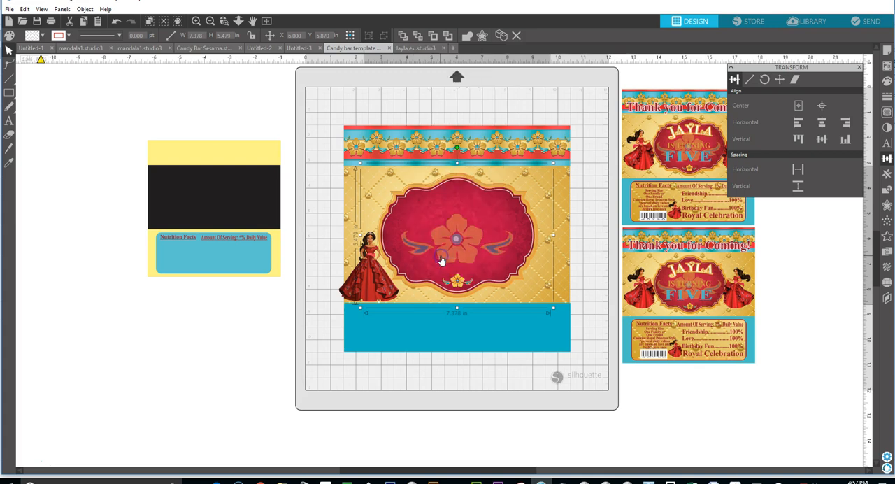
left_click(431, 272)
left_click(285, 310)
Restack the large flower ornament behind the red ornate frame and deselect it.
left_click(363, 297)
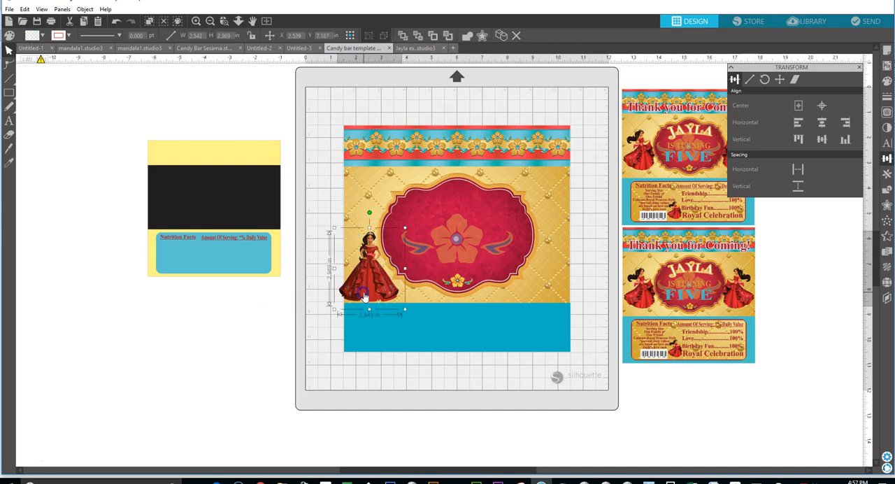
right_click(366, 295)
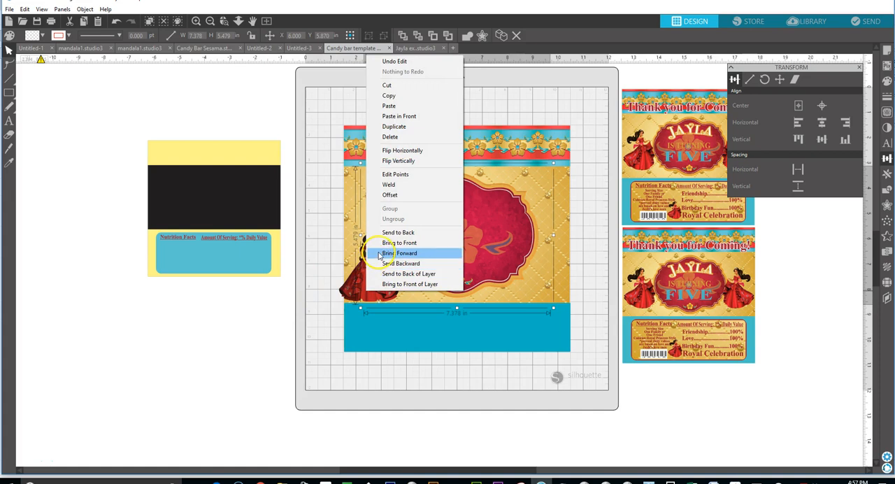
left_click(379, 253)
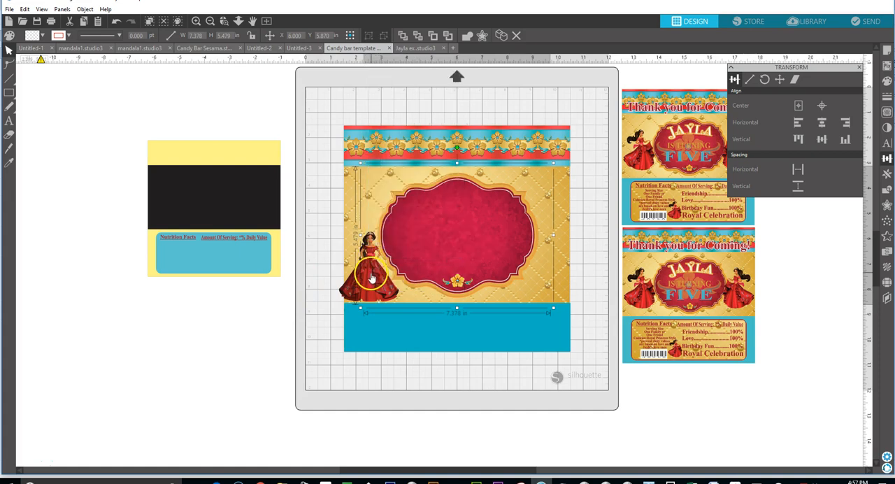
left_click(311, 313)
Pull the princess figure aside, bring it to the front, and place it over the lower-left edge of the red frame.
left_click_drag(351, 290, 317, 319)
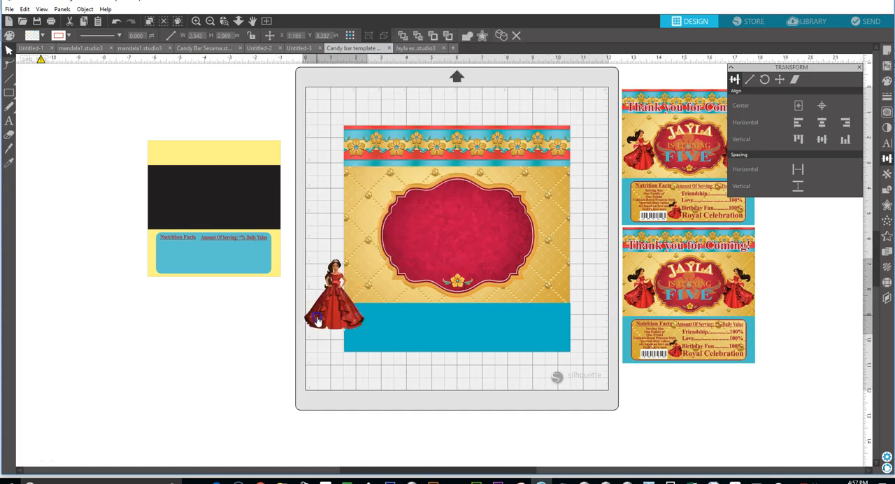
right_click(317, 319)
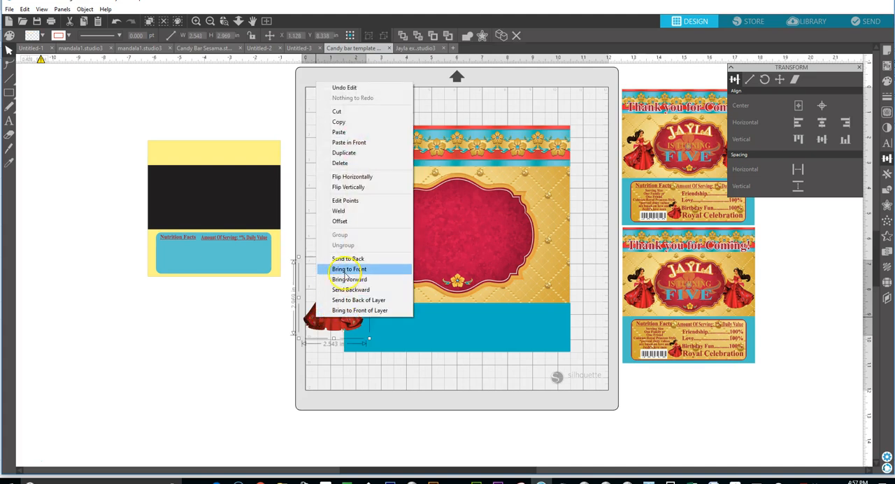
left_click(344, 269)
left_click_drag(330, 329, 372, 296)
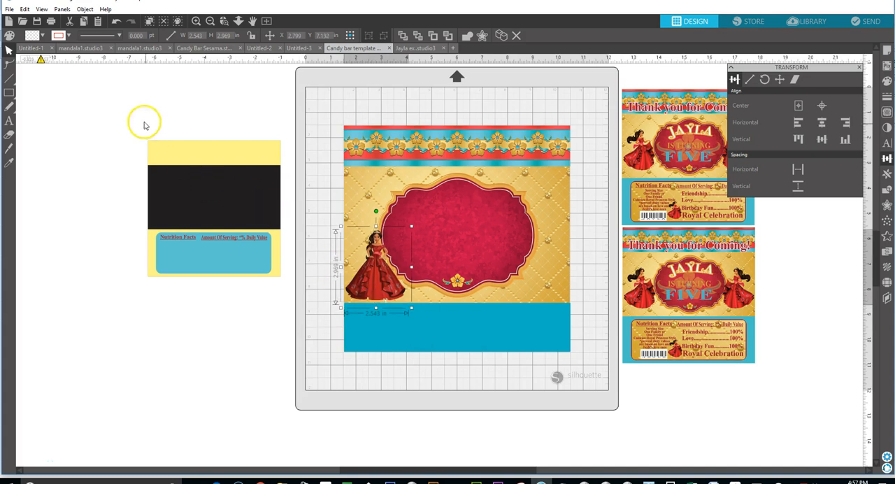
Duplicate the princess figure and place the copy over the lower-right edge of the red frame, level with the original.
right_click(369, 280)
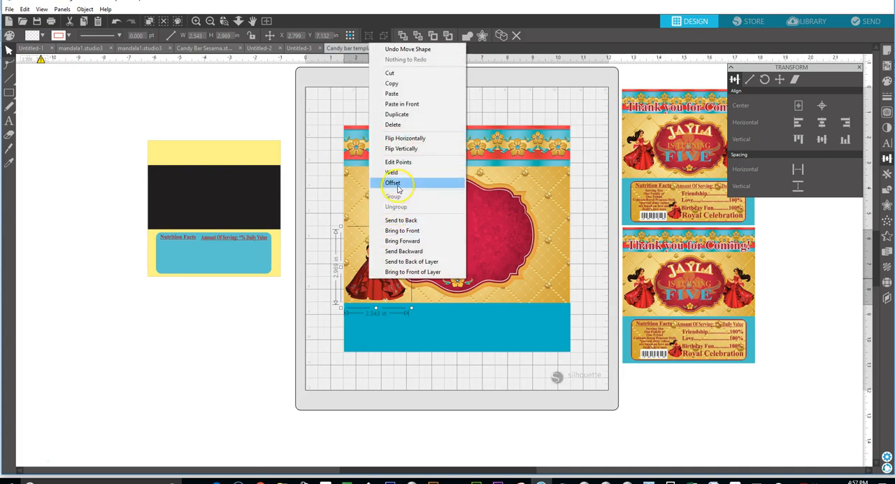
left_click(395, 116)
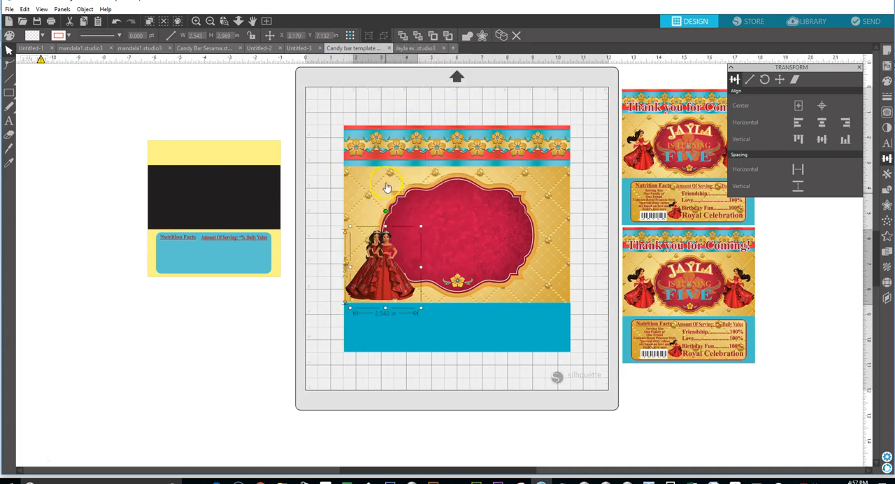
left_click_drag(385, 260, 537, 273)
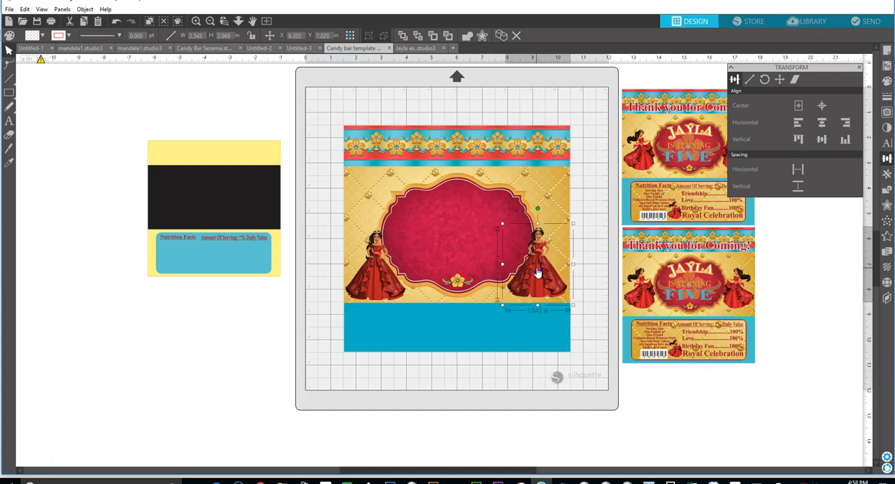
left_click_drag(536, 272, 538, 274)
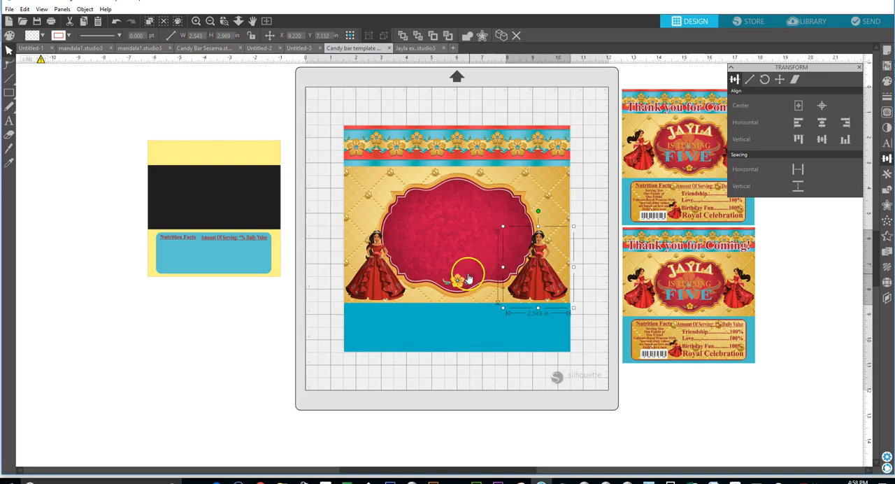
Add a text object with the birthday child's first name in capital letters below the nutrition facts template.
left_click(9, 120)
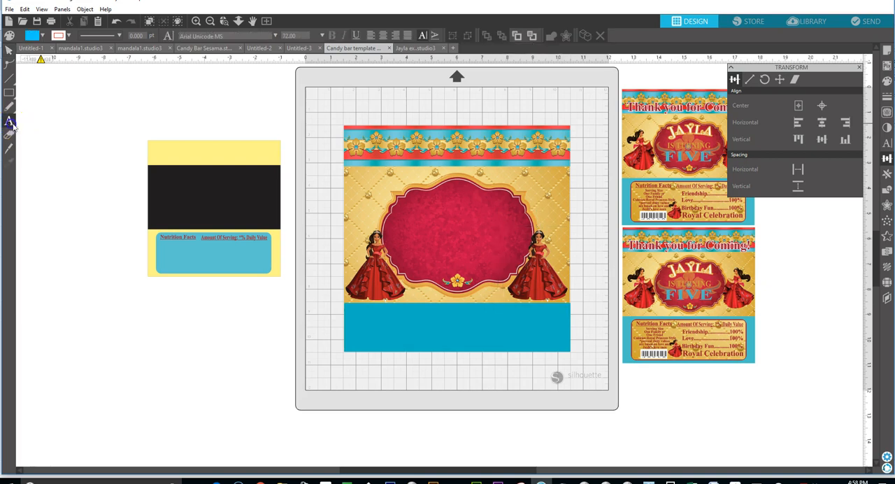
left_click(232, 334)
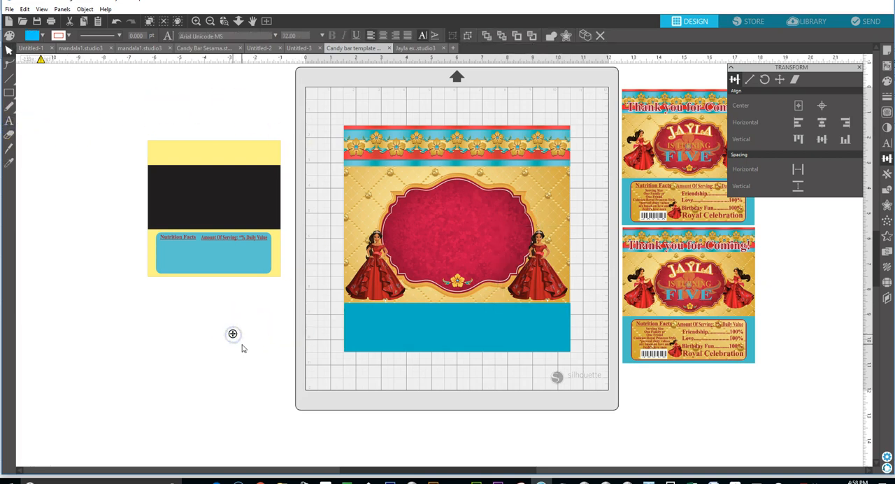
type("Jayla")
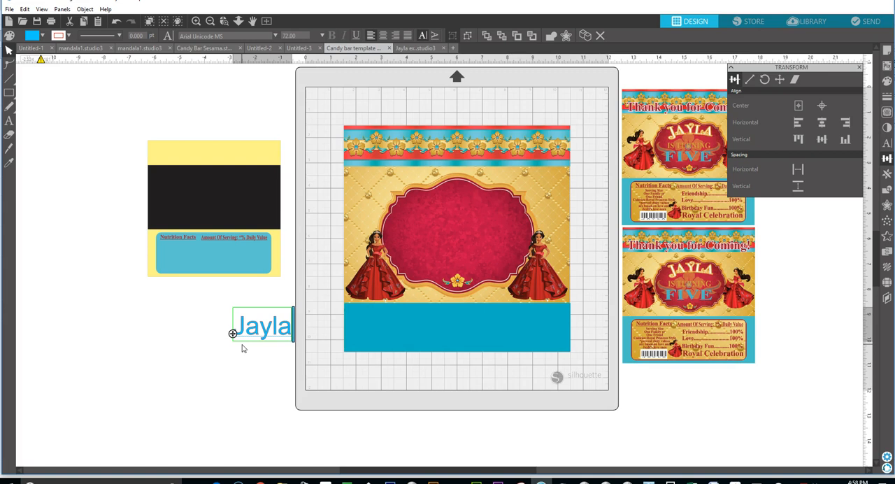
key("BackSpace")
key("BackSpace")
key("BackSpace")
key("BackSpace")
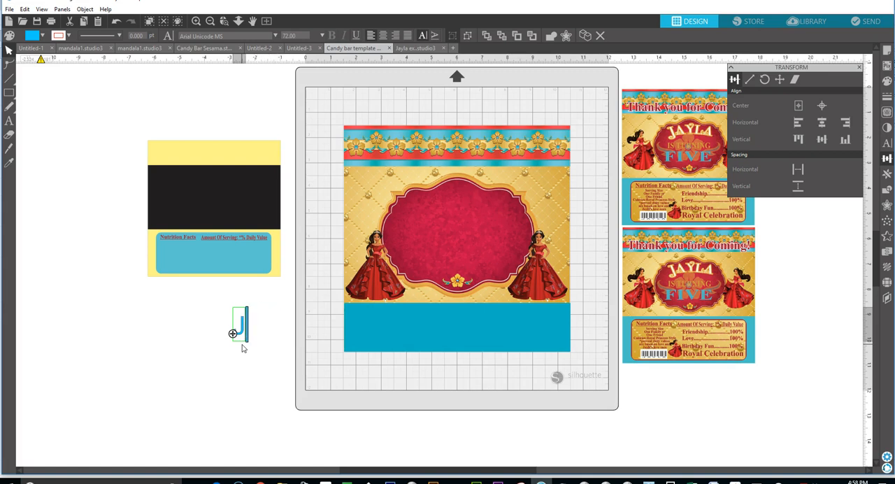
type("AYLA")
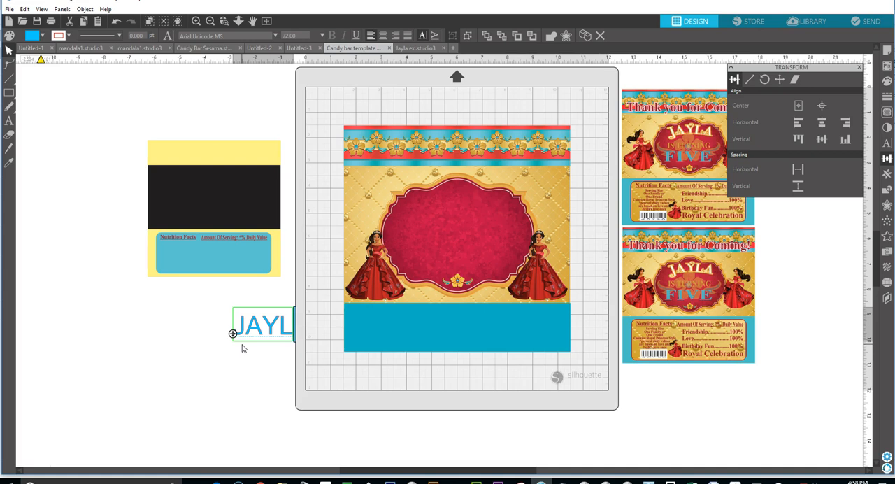
left_click(276, 364)
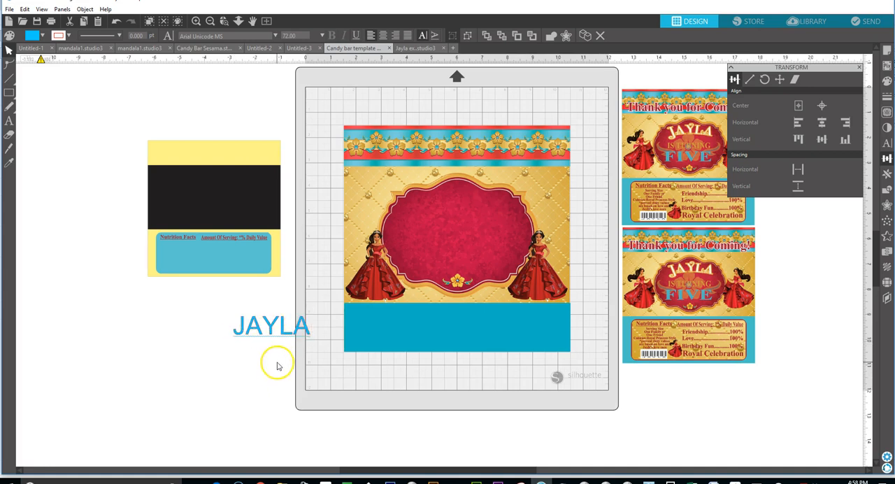
Enlarge the name text to about 7.26 in wide and set its font to de Artoy.
left_click(296, 328)
left_click_drag(313, 344, 418, 393)
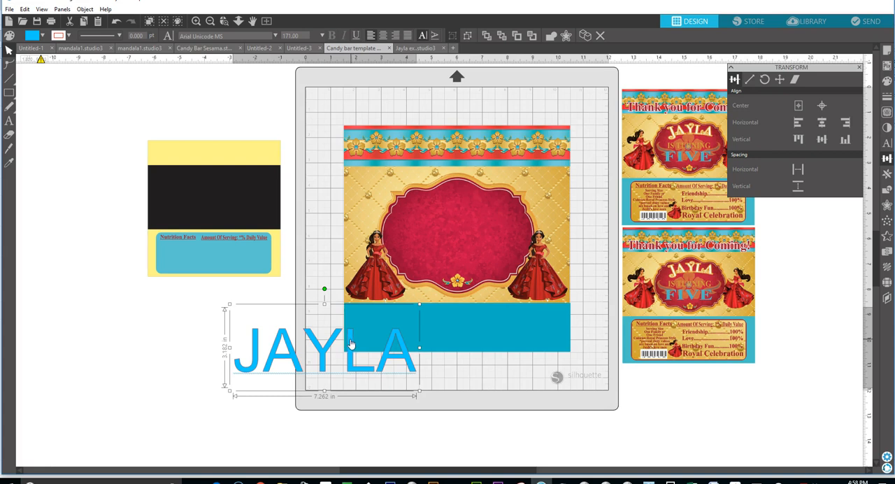
left_click(276, 37)
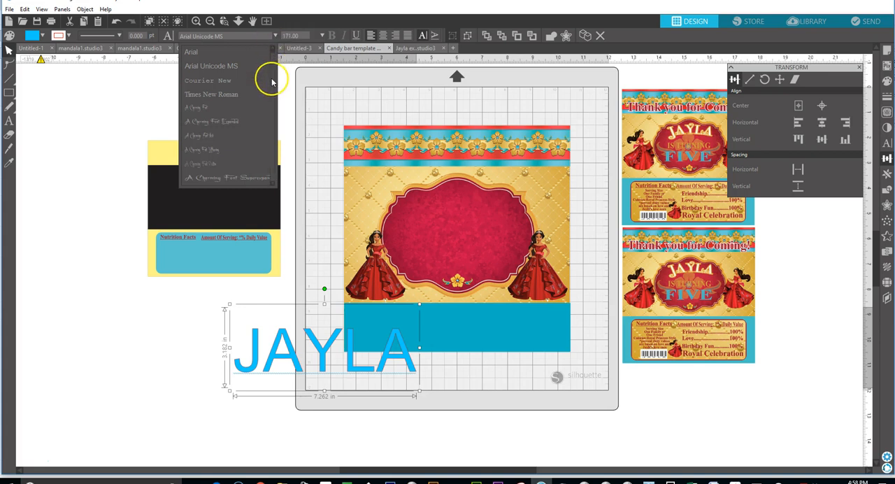
left_click(272, 183)
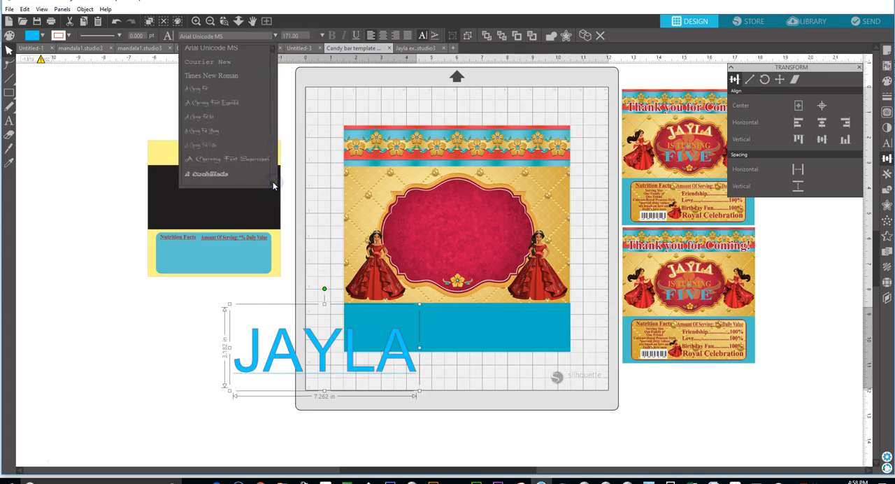
left_click(272, 184)
left_click(273, 184)
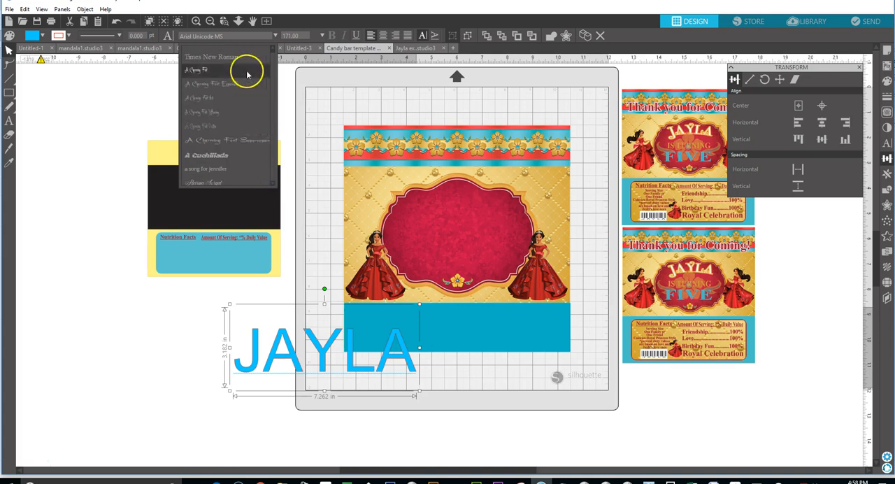
left_click_drag(228, 35, 163, 38)
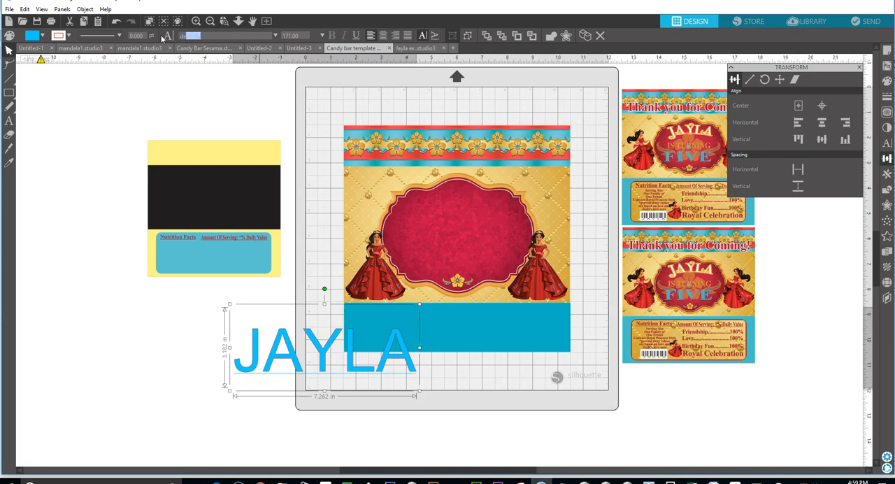
type("de")
key("Return")
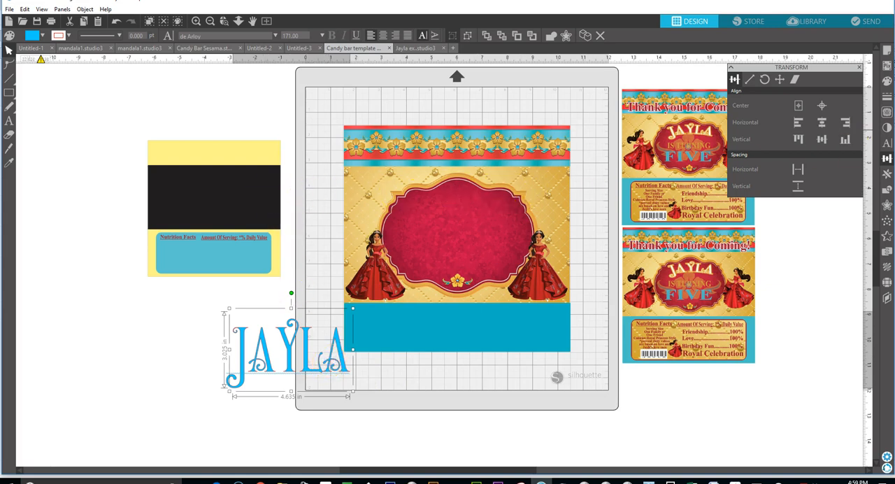
Set both the fill colour and the line colour of the name text to white.
left_click(886, 81)
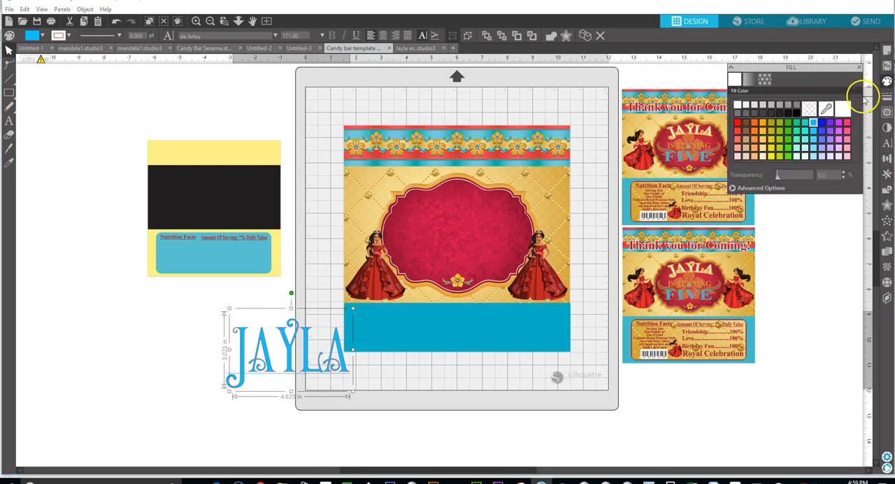
left_click(738, 104)
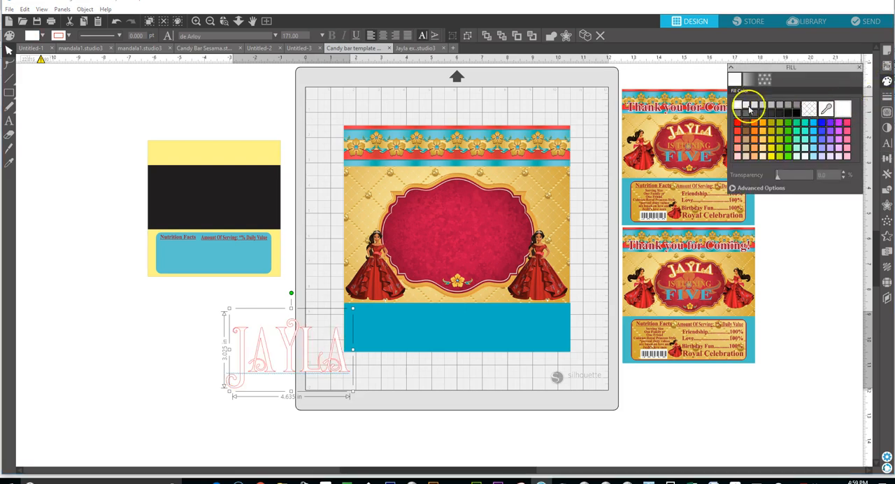
left_click(885, 96)
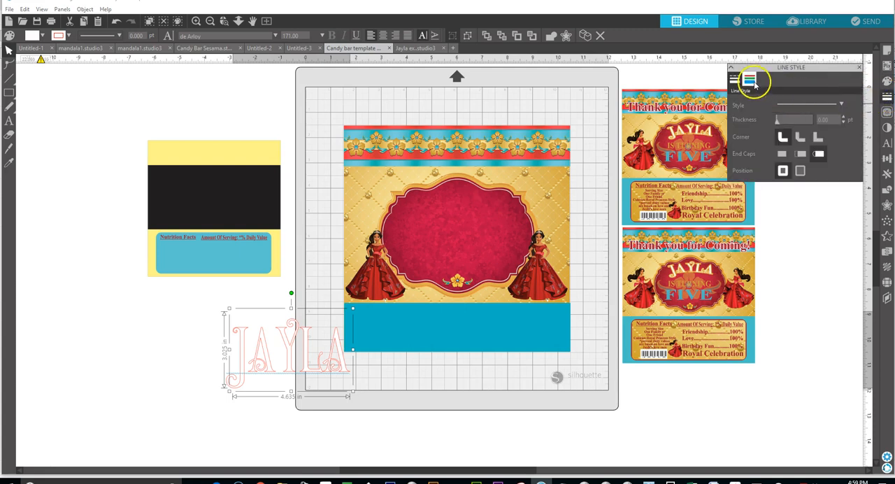
left_click(750, 81)
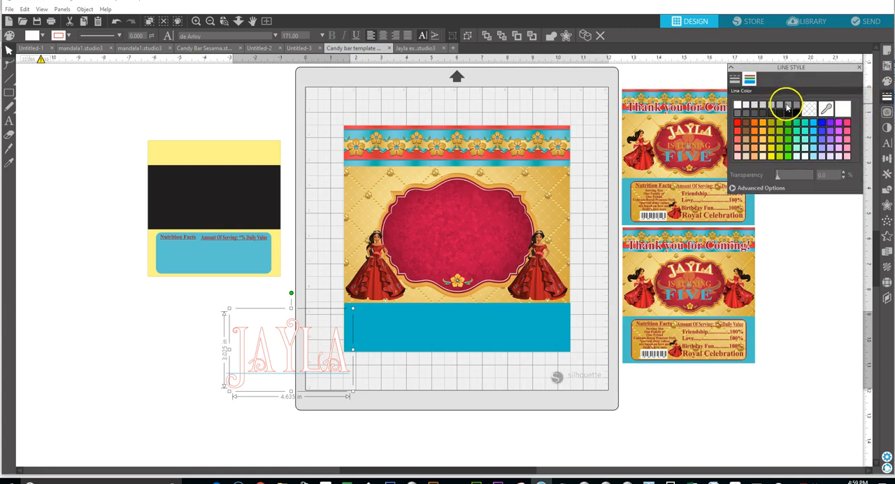
left_click(738, 104)
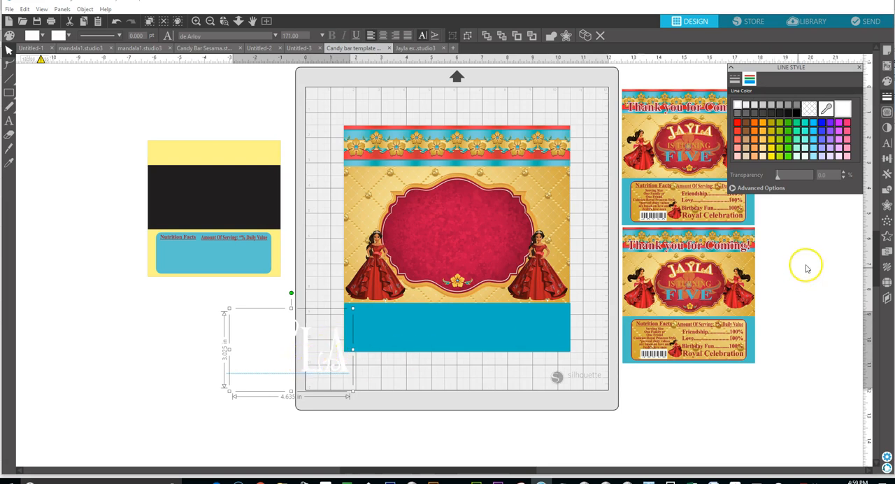
Create an outward offset of the name text with rounded corners and a distance of 0.050 in.
left_click(885, 205)
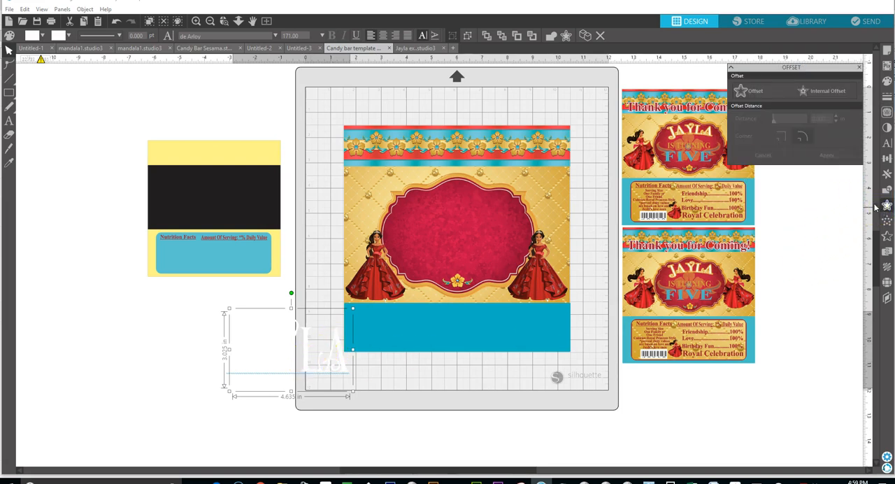
left_click(744, 92)
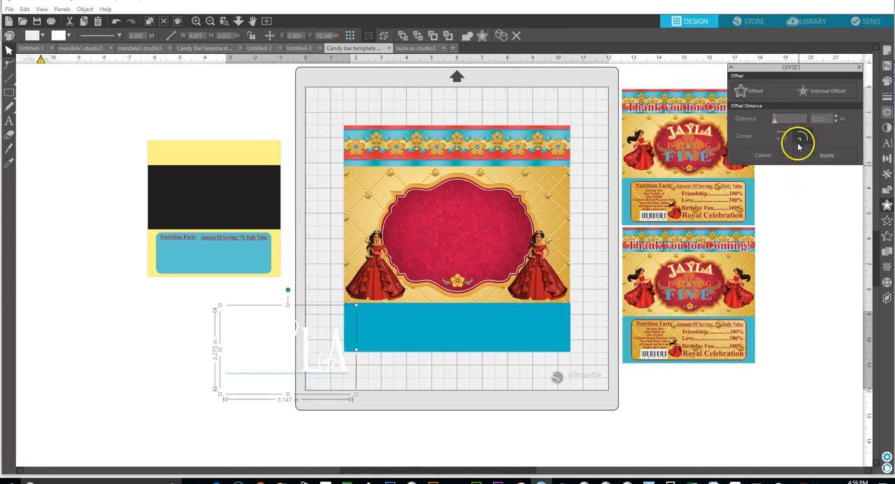
left_click(836, 123)
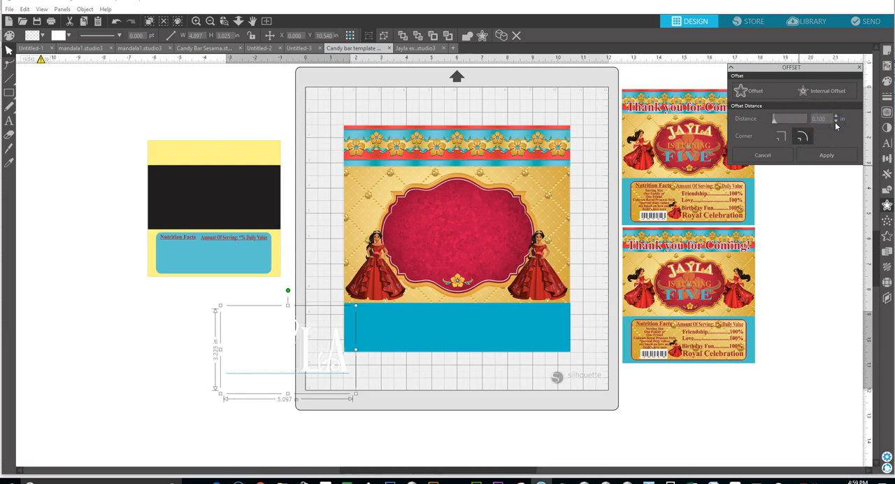
left_click(836, 123)
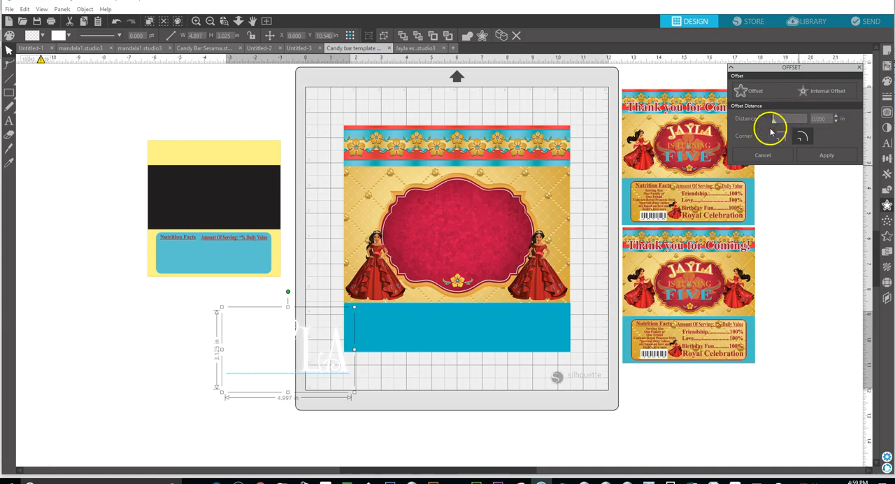
Fill the name's offset shapes with the teal colour of hex code 00B4C3.
left_click(885, 80)
left_click(819, 124)
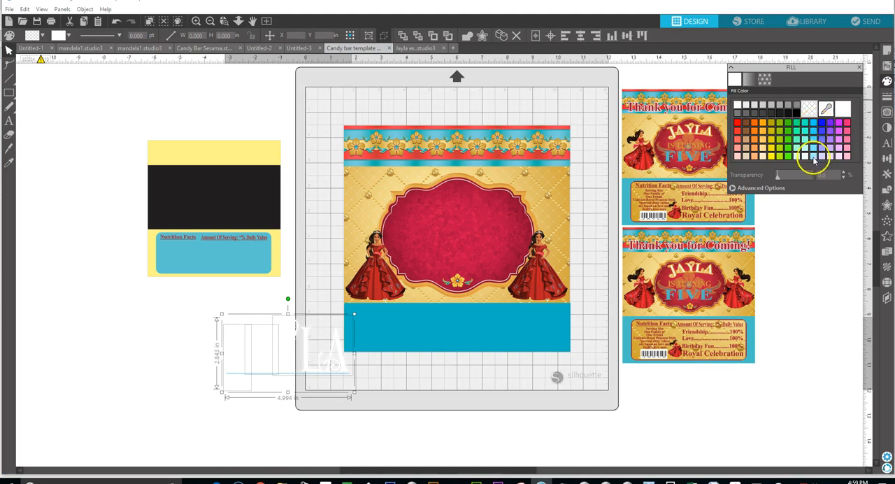
left_click(761, 189)
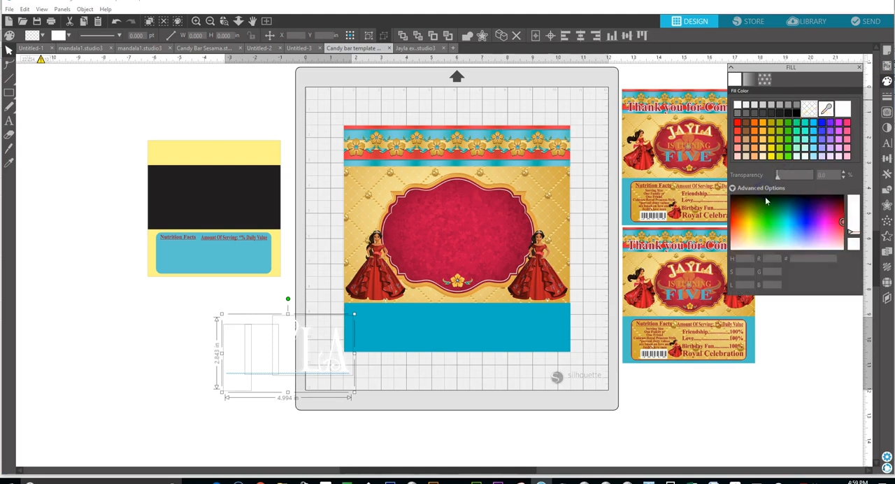
right_click(798, 258)
left_click(816, 265)
key("Return")
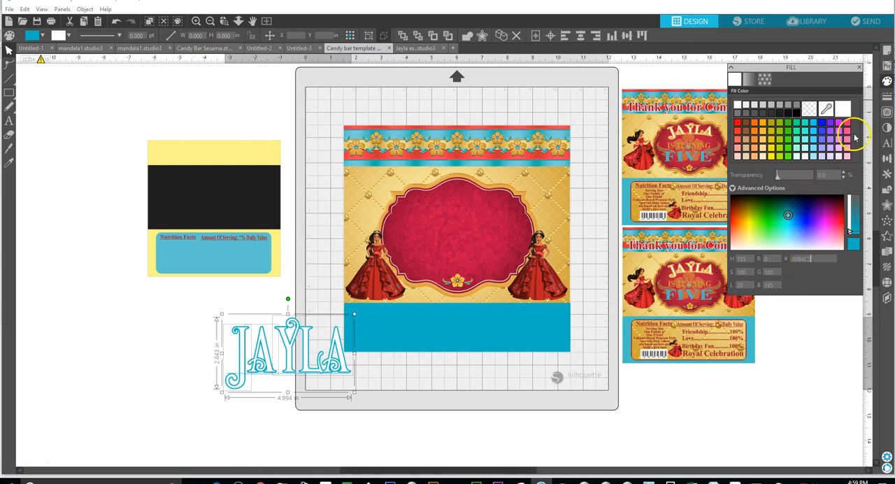
Set the line colour of the name's offset shapes to hex 00B4C3 and group the shapes into one object.
left_click(886, 96)
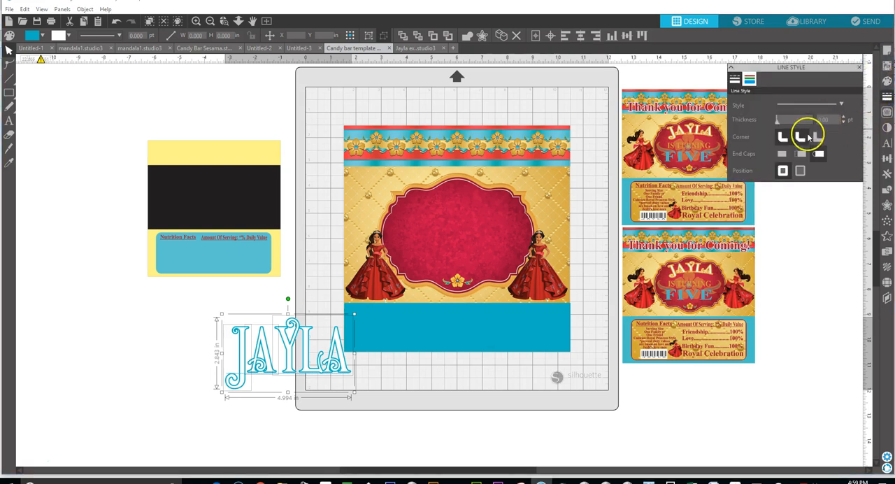
left_click(748, 79)
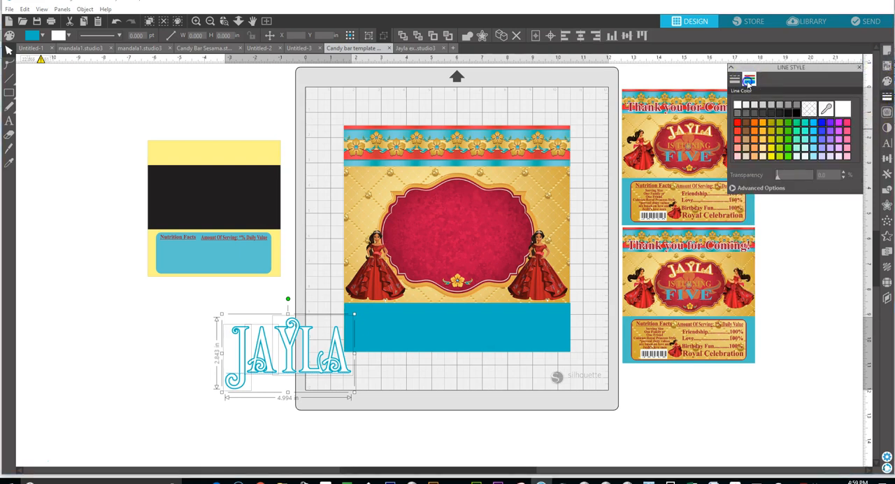
left_click(774, 188)
left_click(807, 260)
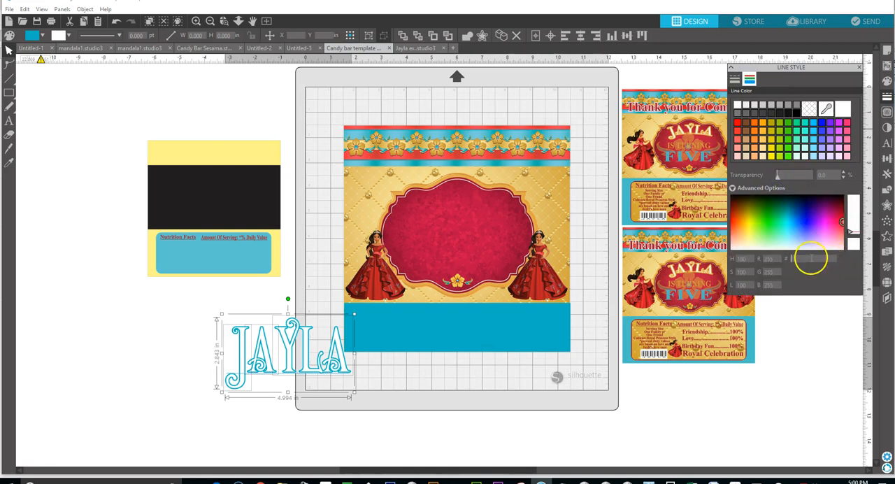
right_click(811, 258)
left_click(831, 263)
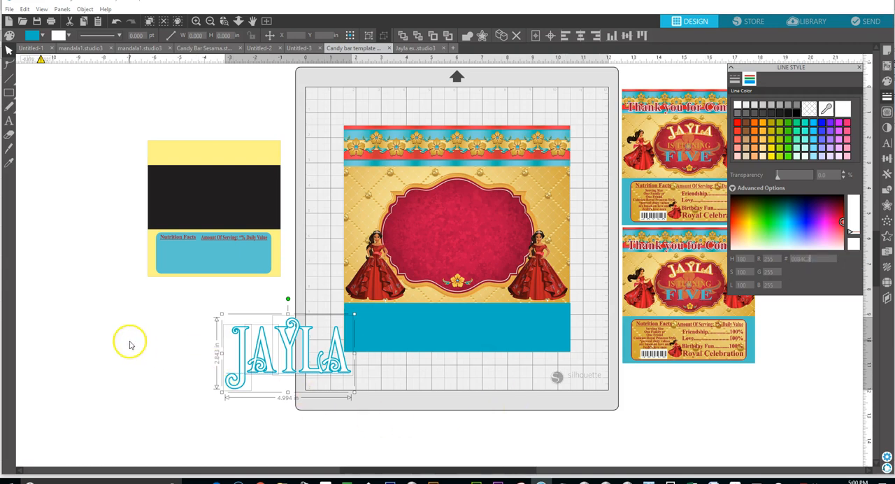
left_click(9, 53)
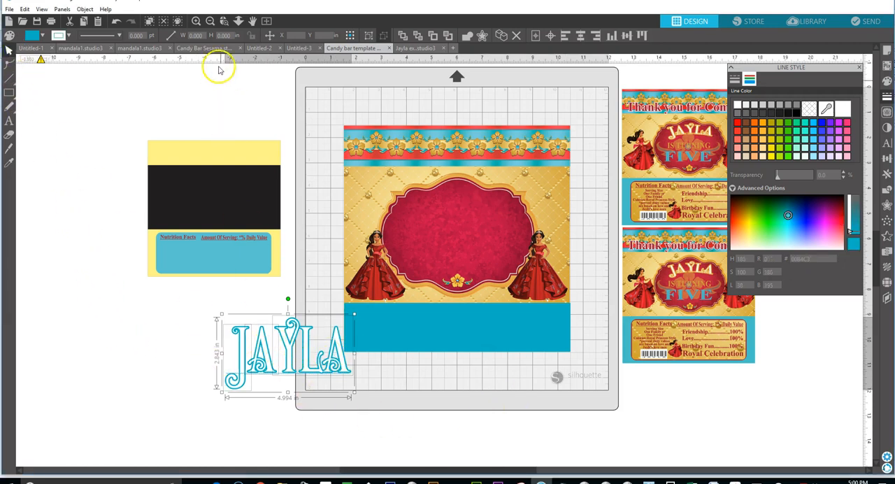
left_click(85, 9)
left_click(110, 88)
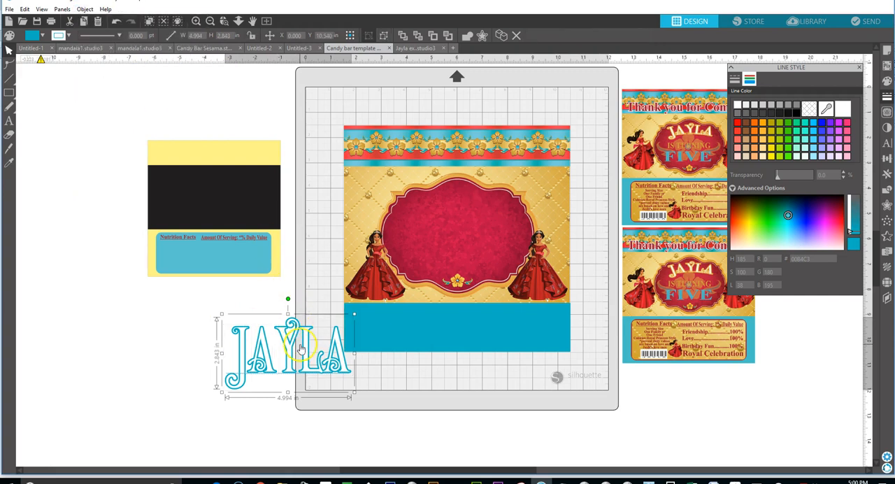
left_click_drag(294, 363, 326, 224)
left_click(116, 22)
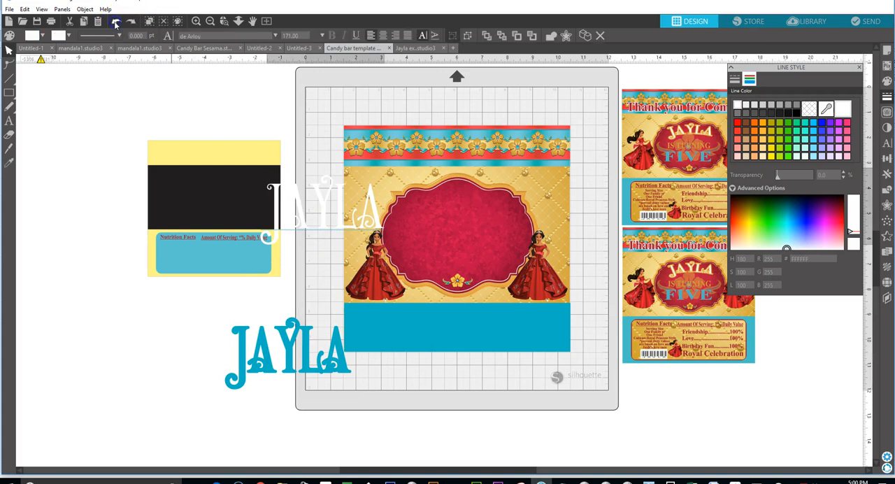
left_click(116, 22)
Place the name text together with its teal offset in the upper centre of the red frame, scaled to about 2.8 in wide.
left_click_drag(179, 303, 354, 382)
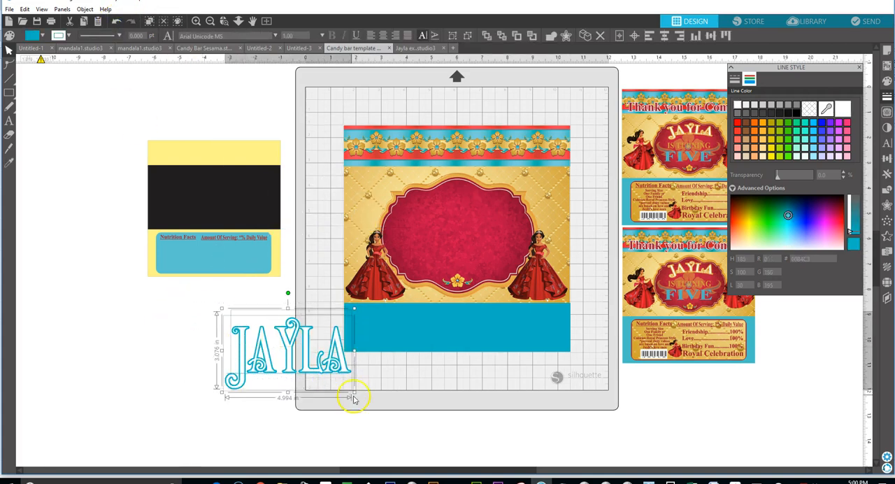
left_click_drag(320, 369, 316, 371)
left_click(277, 345)
left_click_drag(284, 344, 472, 210)
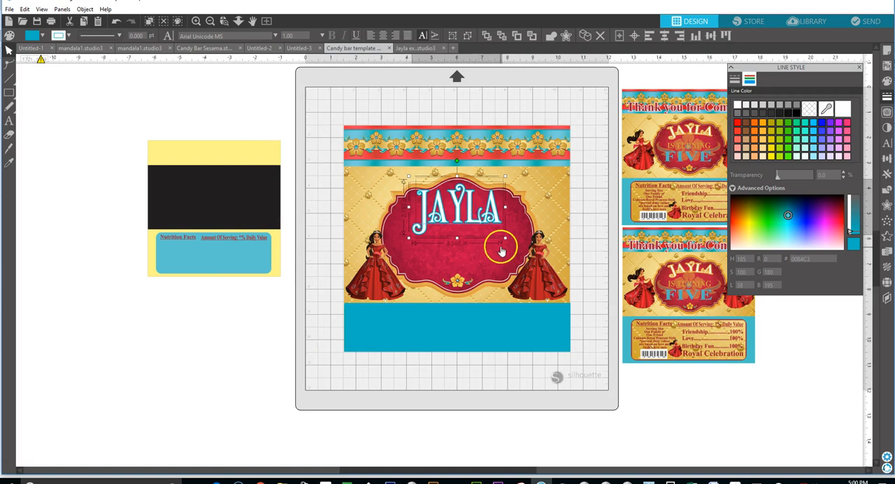
left_click_drag(504, 237, 469, 209)
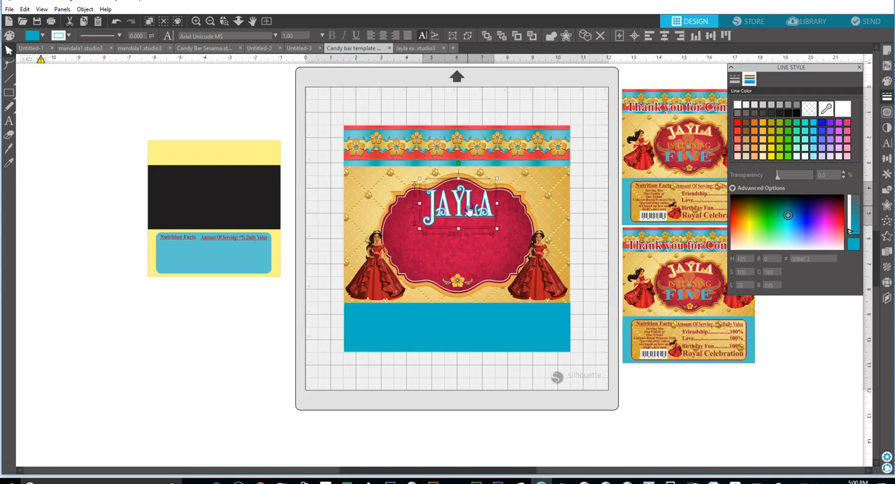
left_click_drag(469, 210, 468, 204)
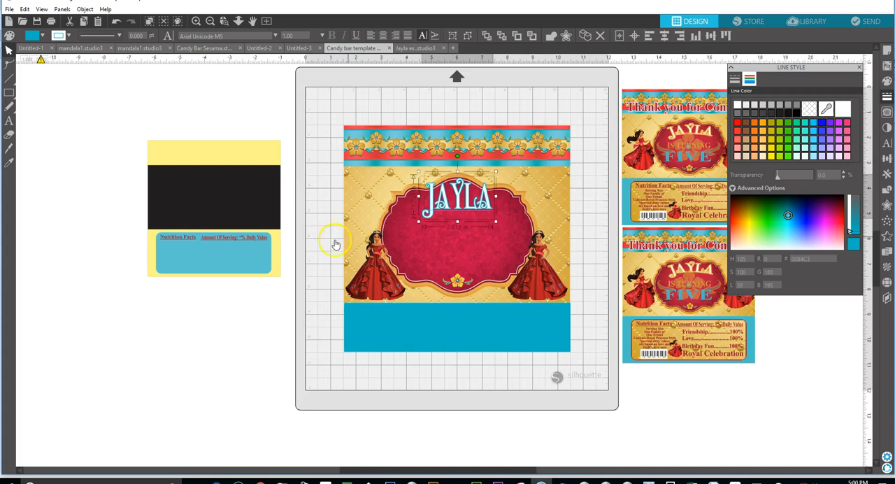
Send the red frame backward behind the flower ornament.
right_click(420, 271)
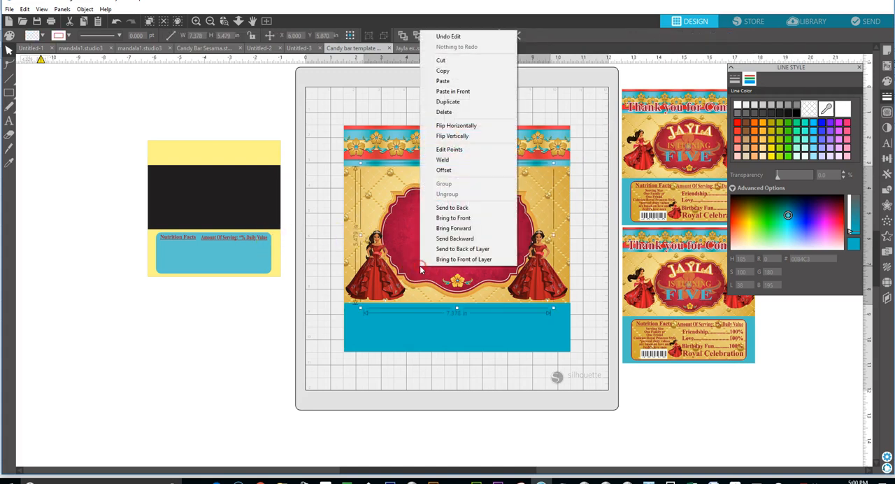
left_click(460, 239)
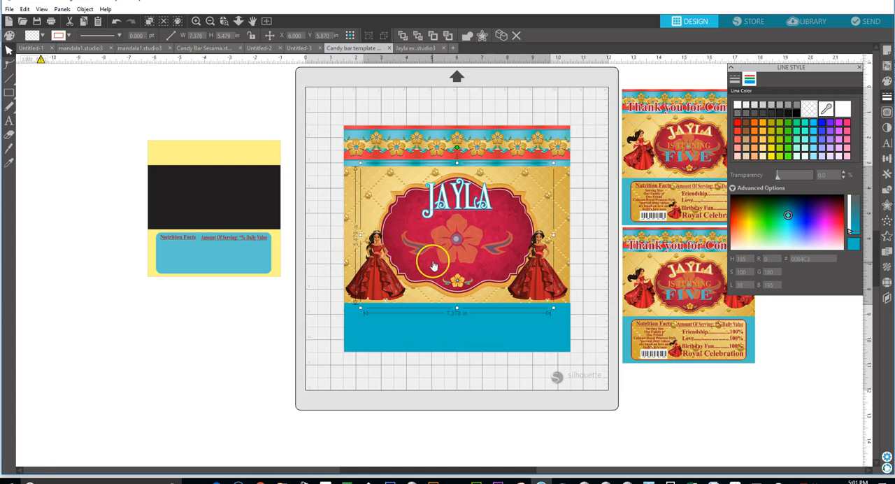
Add a text object reading IS TURNING in capital letters below the nutrition facts template.
left_click(9, 123)
left_click(253, 346)
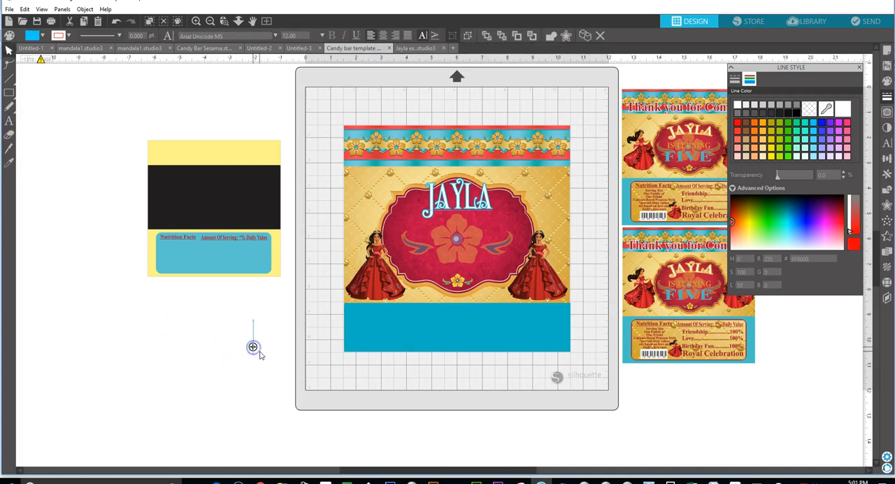
type("Js")
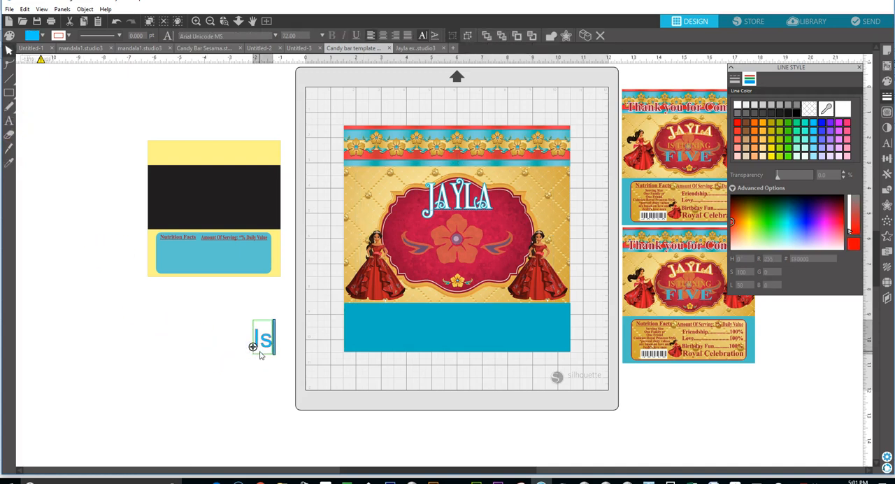
type(" T")
key("BackSpace")
key("BackSpace")
key("BackSpace")
key("BackSpace")
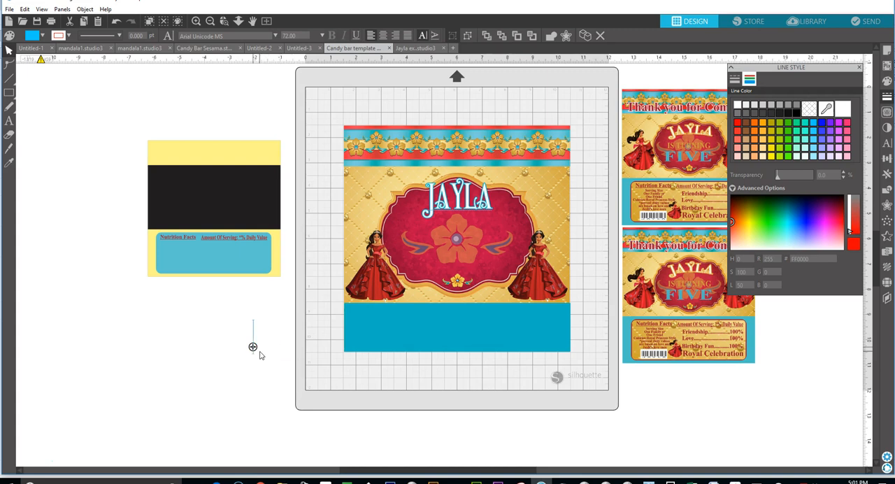
type("IS TU")
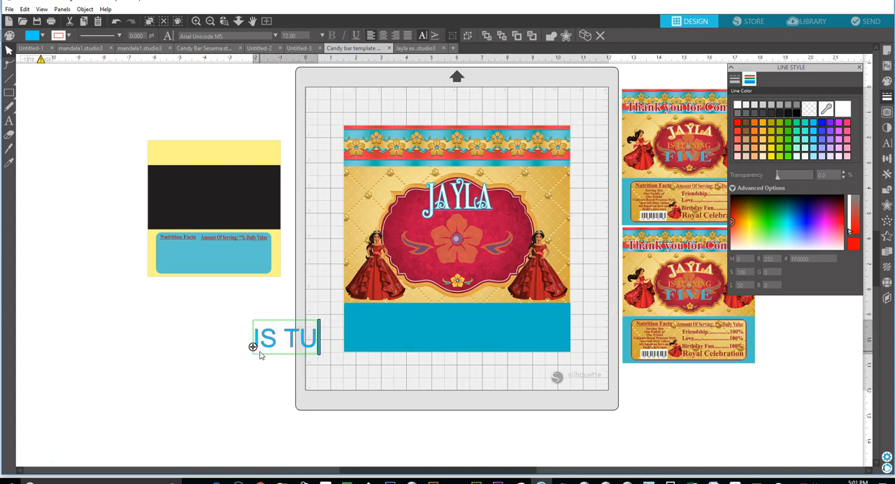
type("RNING")
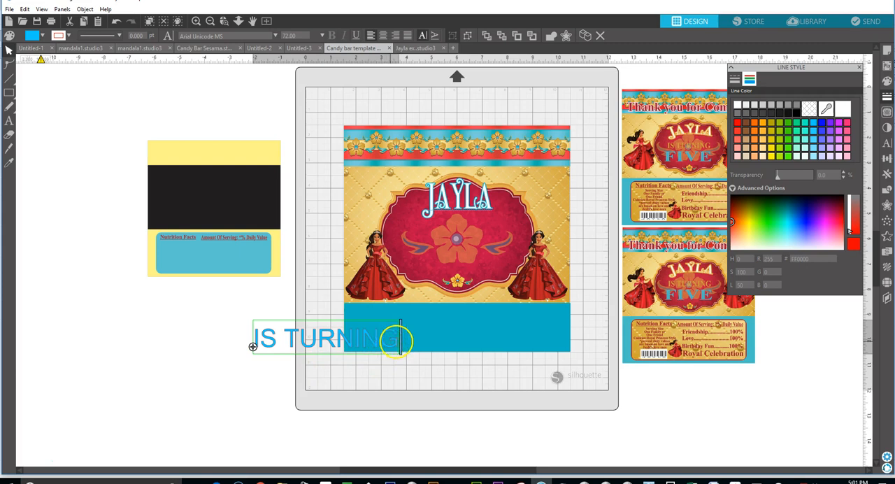
Set the line colour and the fill colour of the IS TURNING text to light orange, hex FFBA35.
left_click_drag(397, 340, 253, 340)
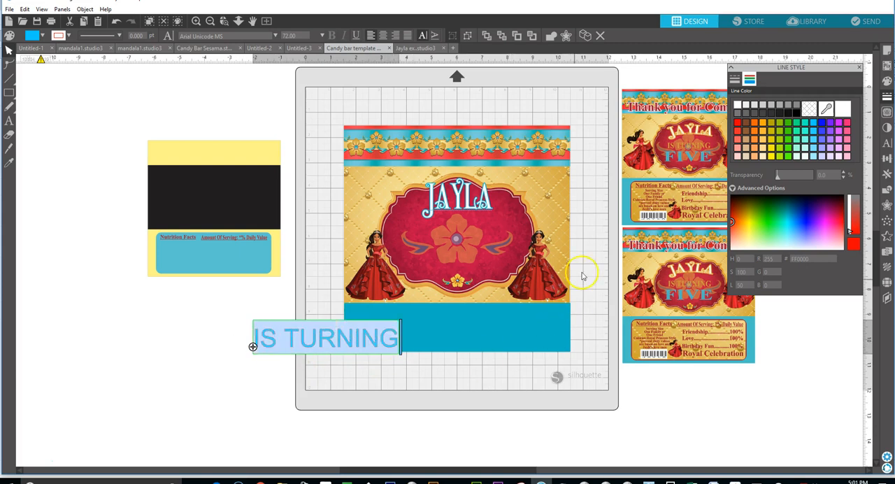
left_click(763, 123)
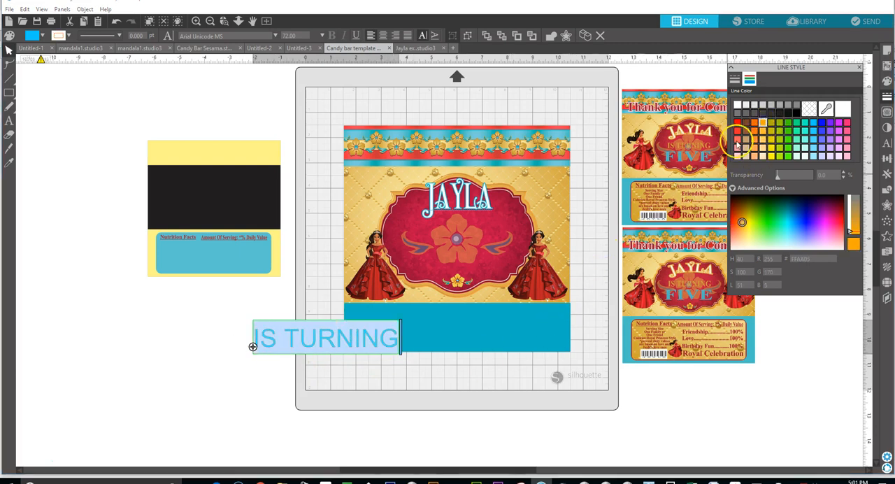
left_click(423, 370)
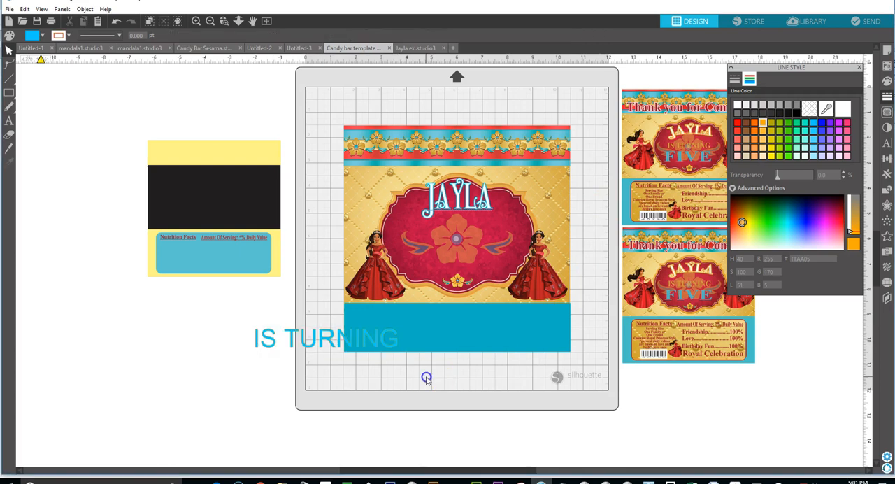
left_click(353, 346)
left_click(763, 130)
left_click(396, 379)
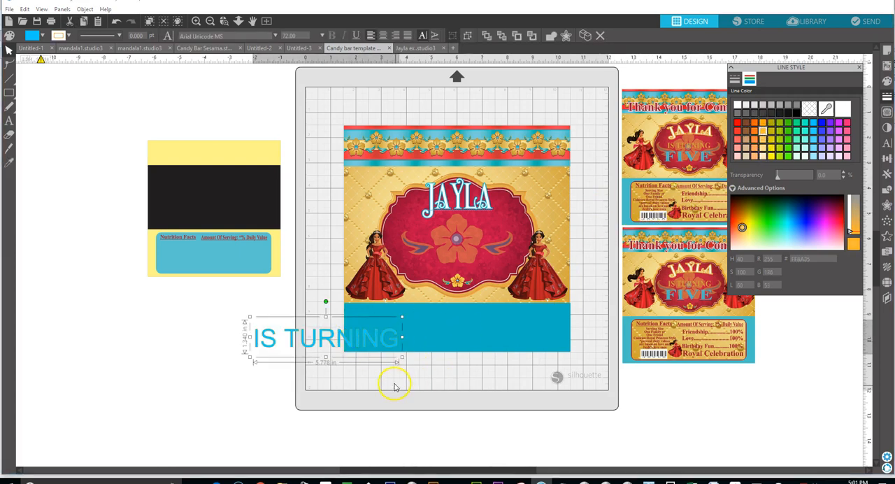
left_click(374, 345)
left_click(886, 81)
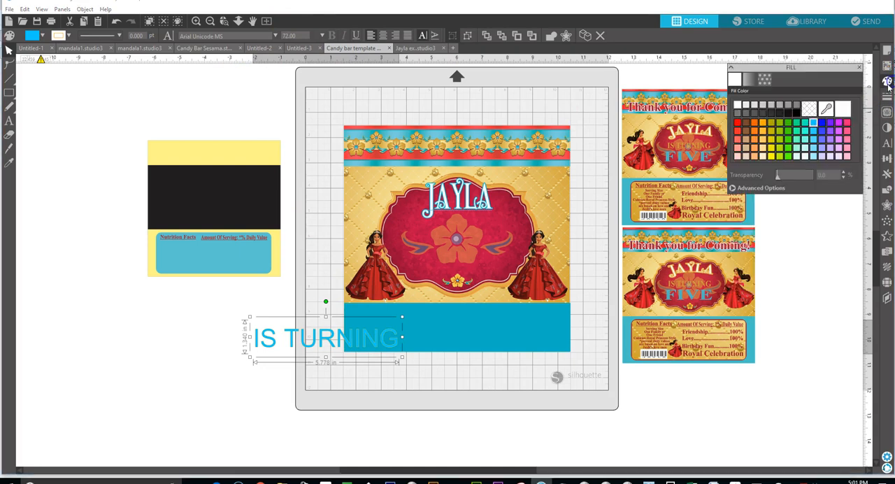
left_click(762, 131)
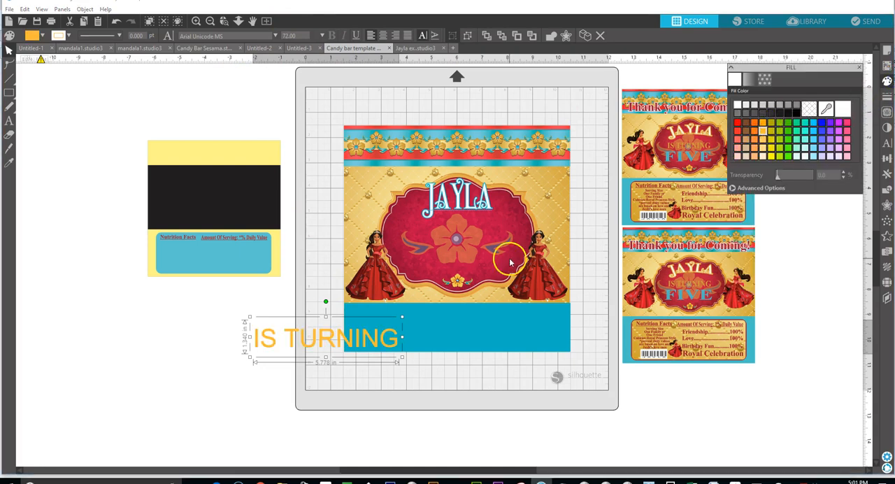
Set the IS TURNING text to Times New Roman, shrink it to about 55 pt and centre it beneath the name in the red frame.
left_click(274, 35)
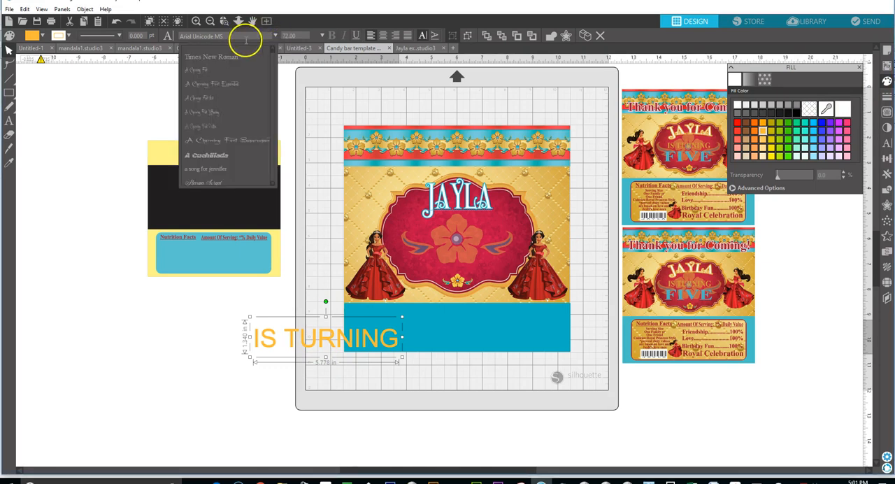
left_click(229, 57)
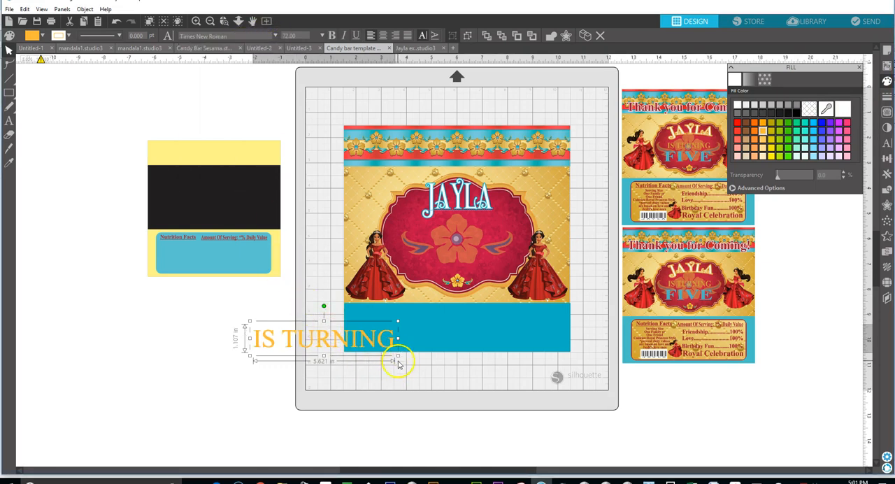
left_click_drag(398, 356, 366, 343)
left_click_drag(309, 337, 460, 227)
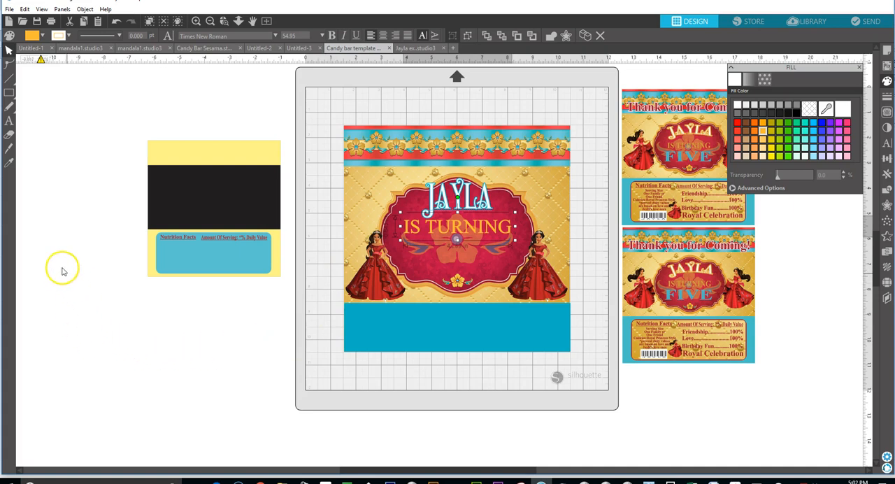
Add a text object reading FIVE in capital letters below the nutrition facts template.
left_click(9, 124)
left_click(210, 335)
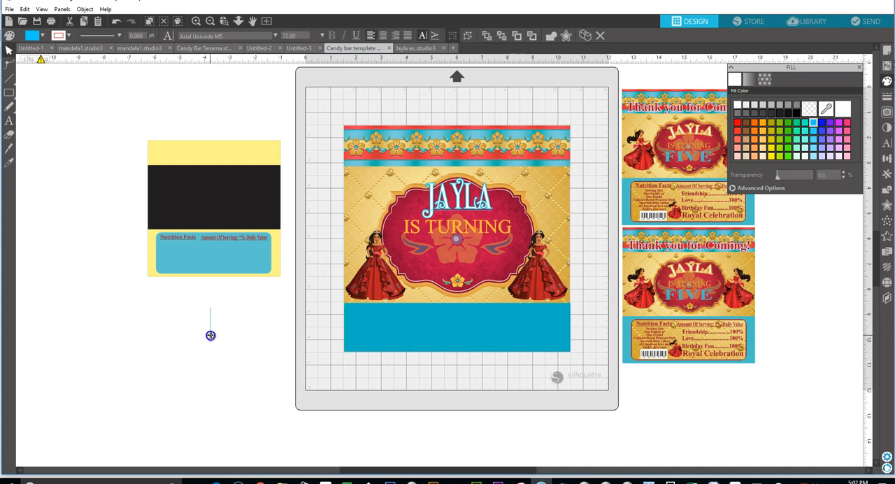
type("F")
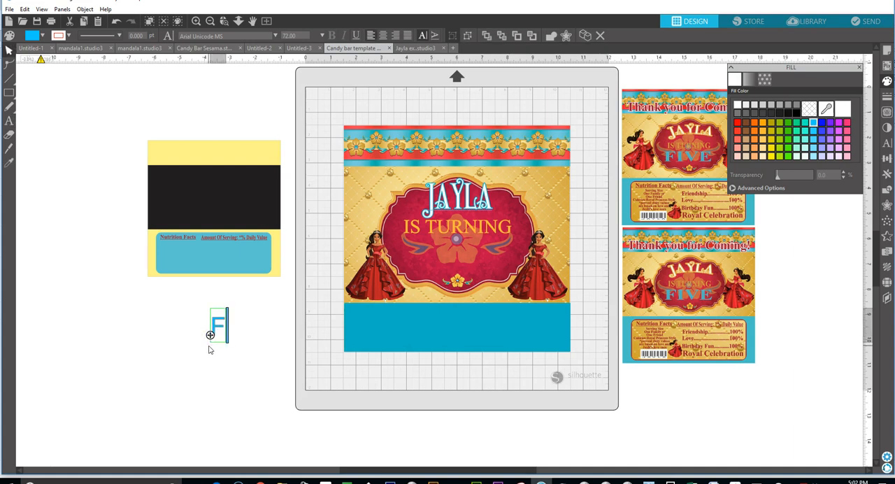
type("IVE")
left_click(236, 351)
Set the font of the FIVE text to Times New Roman.
left_click(262, 334)
double_click(262, 335)
left_click_drag(262, 334, 176, 332)
left_click(275, 36)
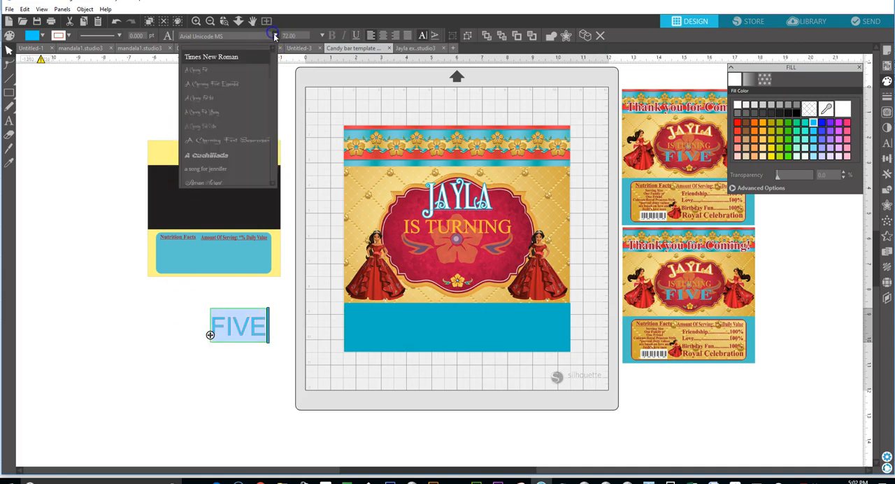
left_click(238, 57)
left_click(260, 350)
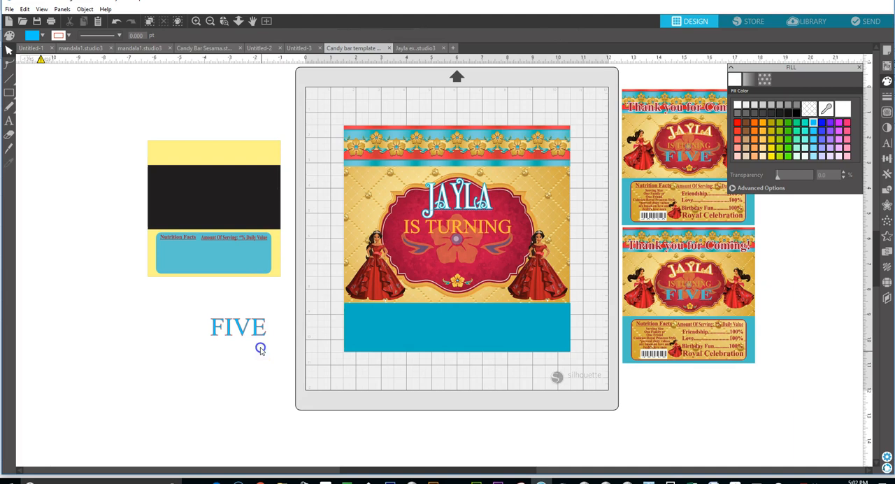
Set the fill colour and the line colour of the FIVE text to light orange.
left_click(255, 337)
left_click(763, 131)
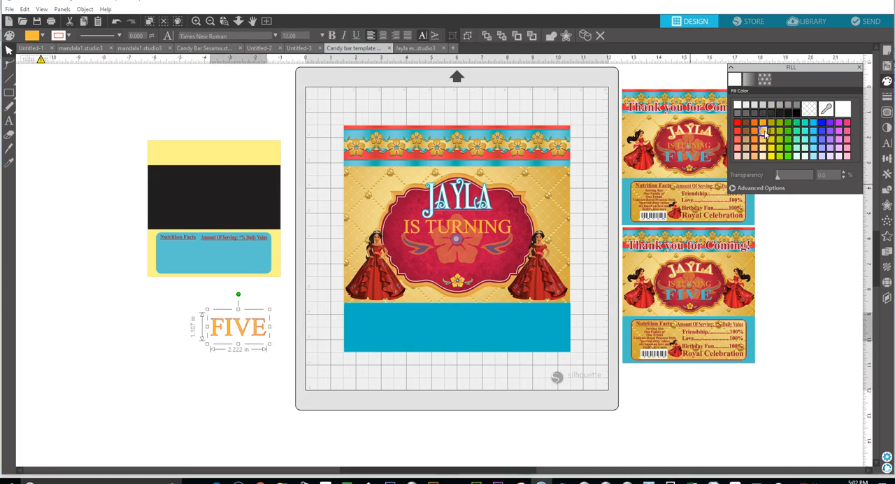
left_click(886, 97)
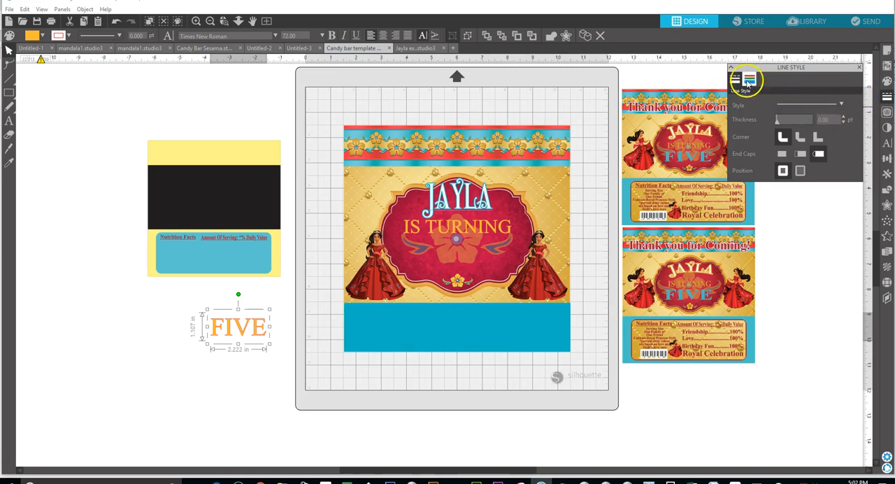
left_click(749, 79)
left_click(763, 131)
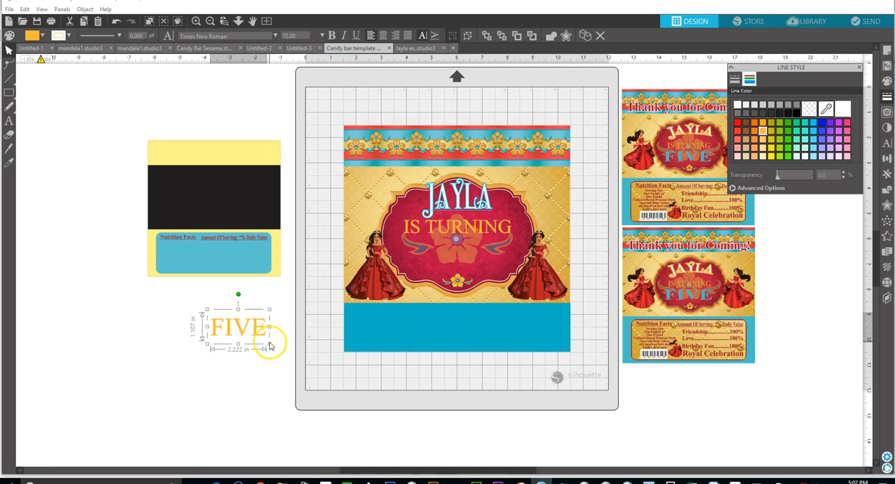
Enlarge the FIVE text to about 158 pt and set its line colour to teal, hex 00B4C3.
left_click_drag(268, 344, 337, 375)
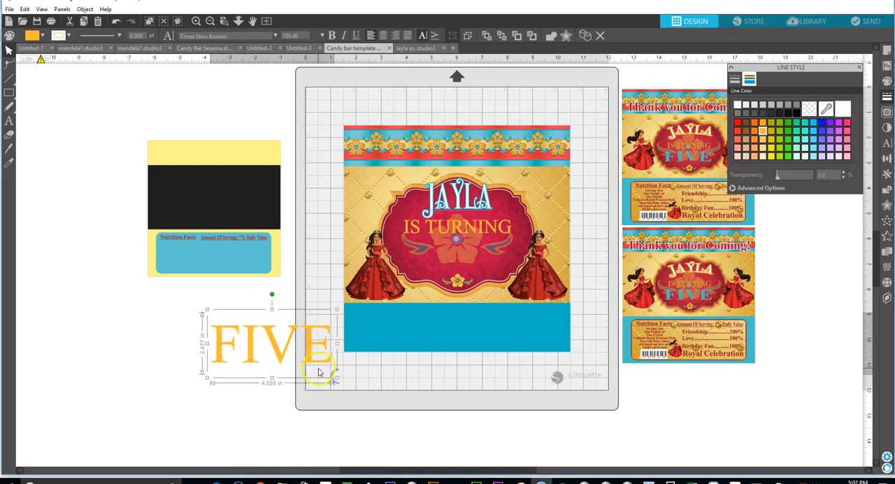
left_click(775, 188)
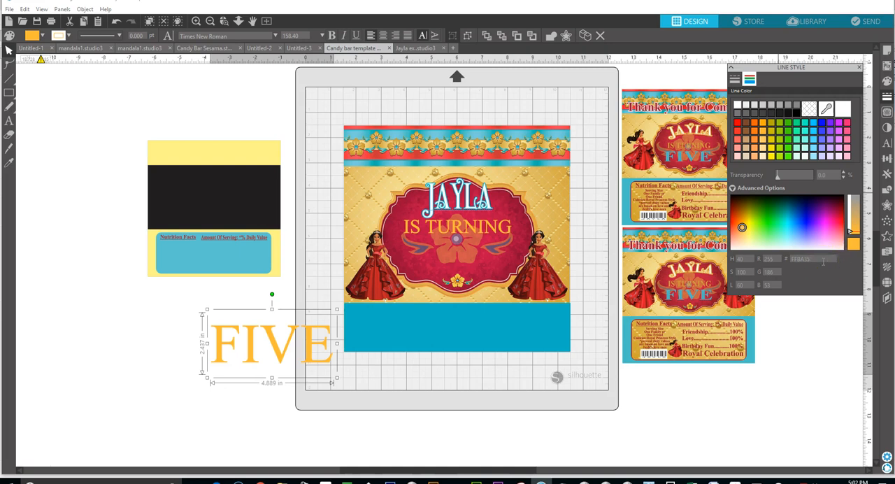
left_click_drag(820, 260, 765, 264)
right_click(794, 259)
left_click(813, 264)
key("Return")
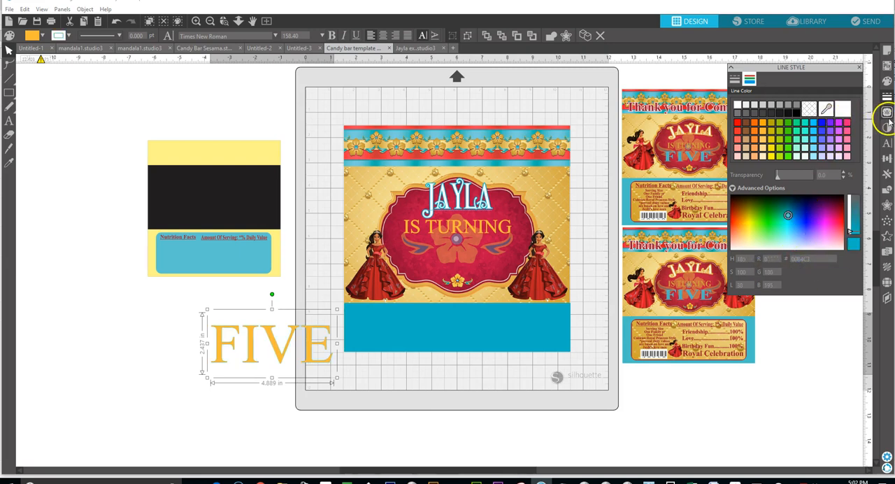
Set the fill colour of the FIVE text to teal, hex 00B4C3.
left_click(886, 80)
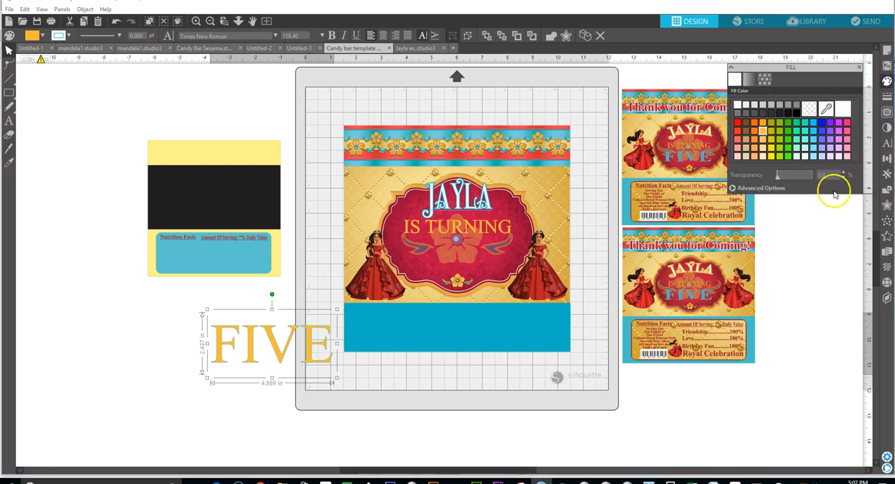
left_click(760, 188)
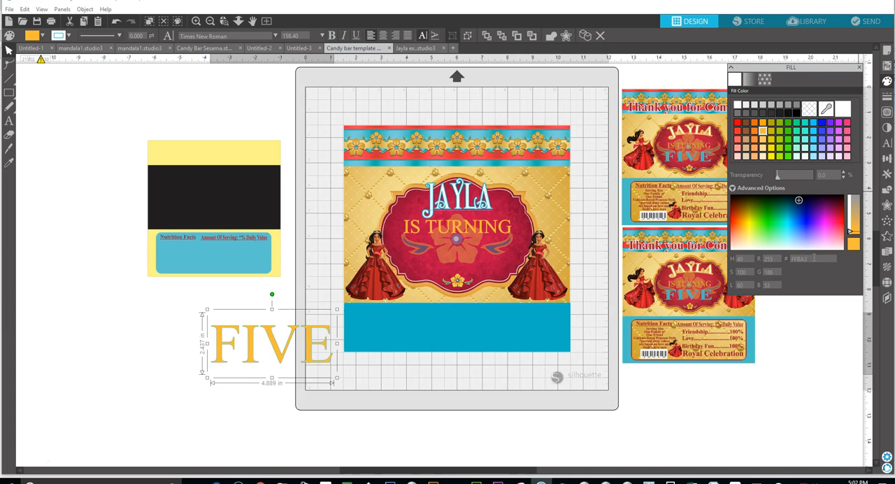
right_click(813, 258)
left_click(820, 263)
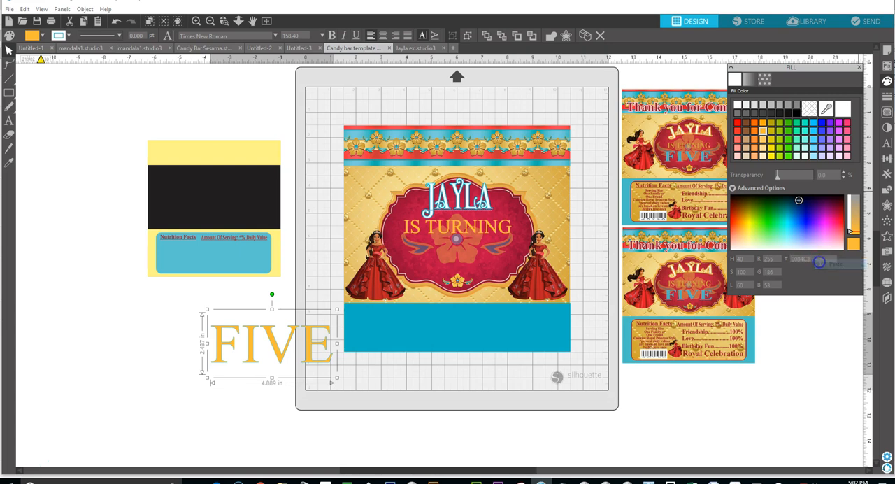
key("Return")
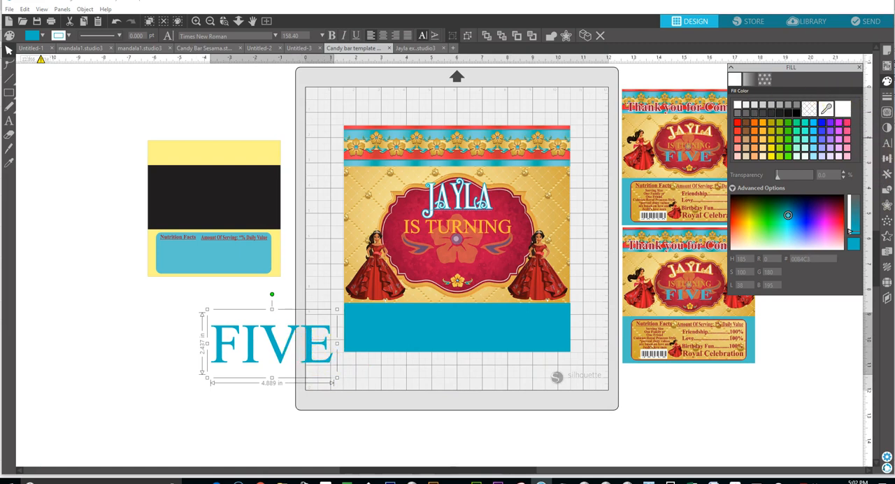
Create an outward offset of 0.050 in with rounded corners around the FIVE text.
left_click(887, 204)
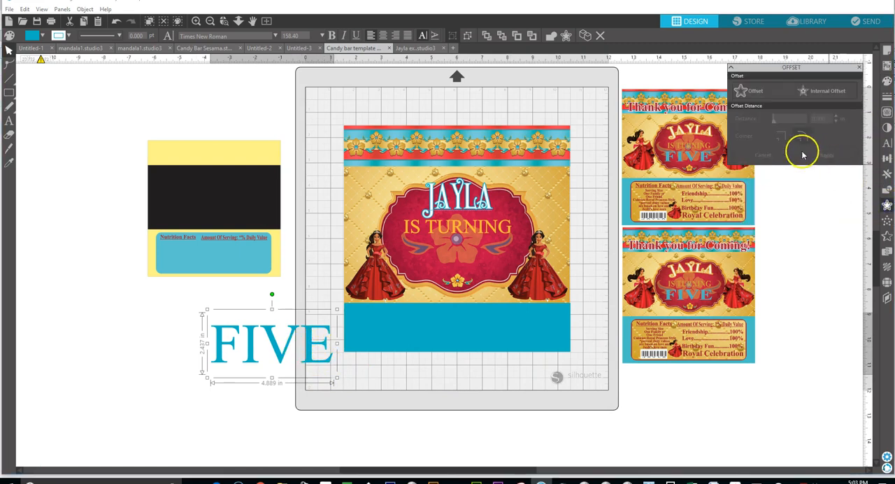
left_click(755, 92)
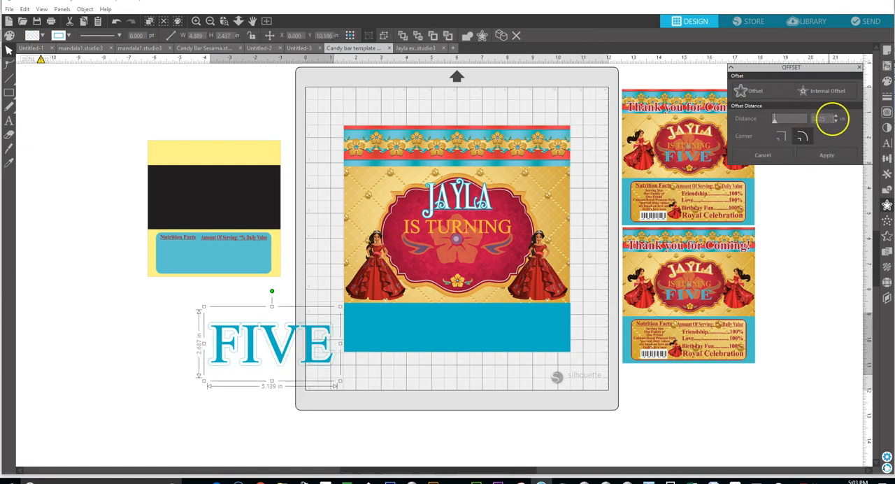
left_click(836, 122)
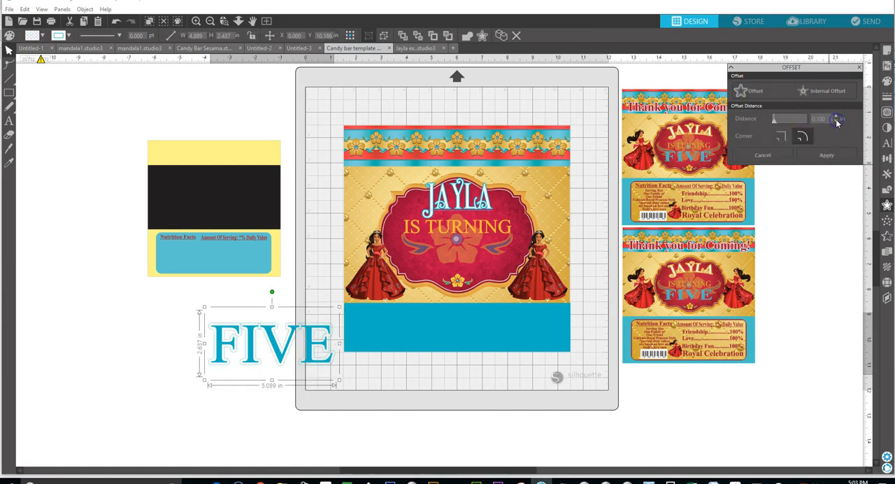
left_click(837, 122)
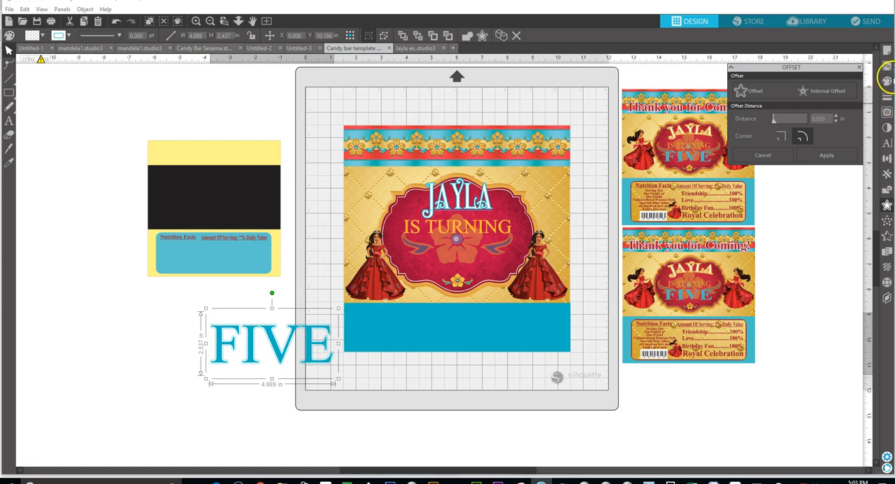
Set the fill colour and the line colour of the offset around FIVE to light orange.
left_click(888, 81)
left_click(762, 129)
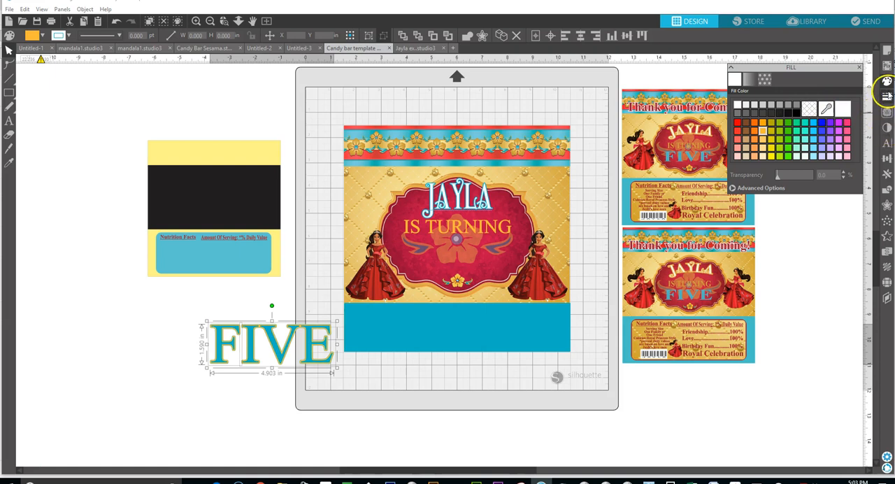
left_click(887, 98)
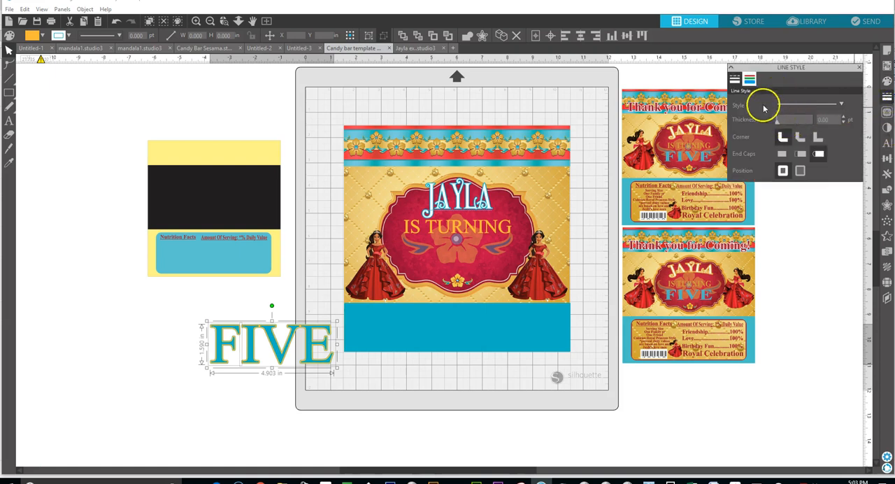
left_click(747, 81)
left_click(762, 130)
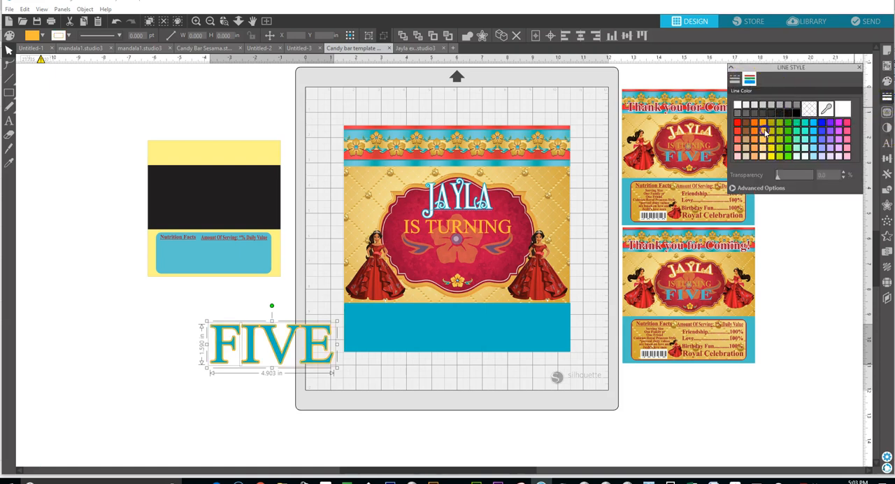
Group the teal FIVE text with its light orange offset so they move as one object.
left_click_drag(282, 351, 466, 271)
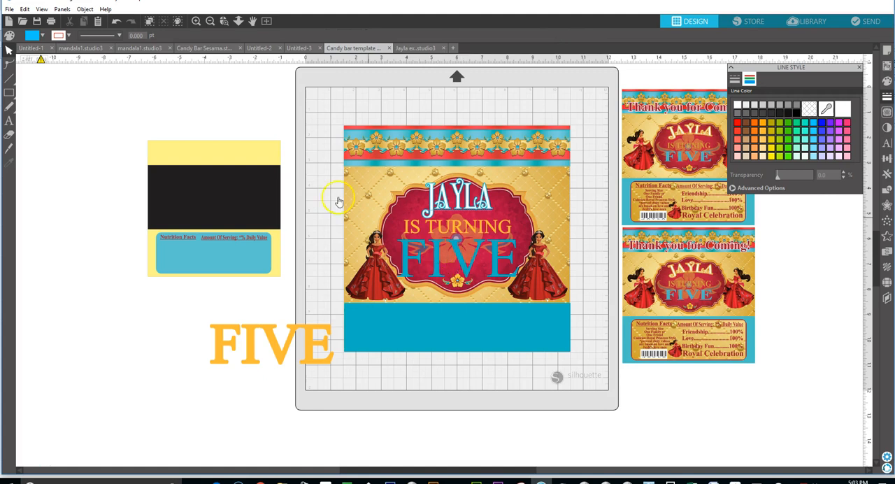
left_click(116, 20)
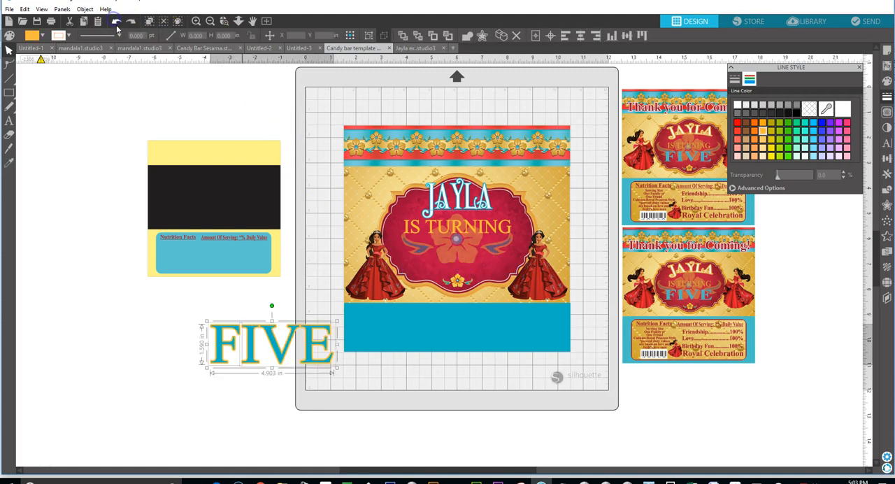
left_click_drag(165, 315, 319, 375)
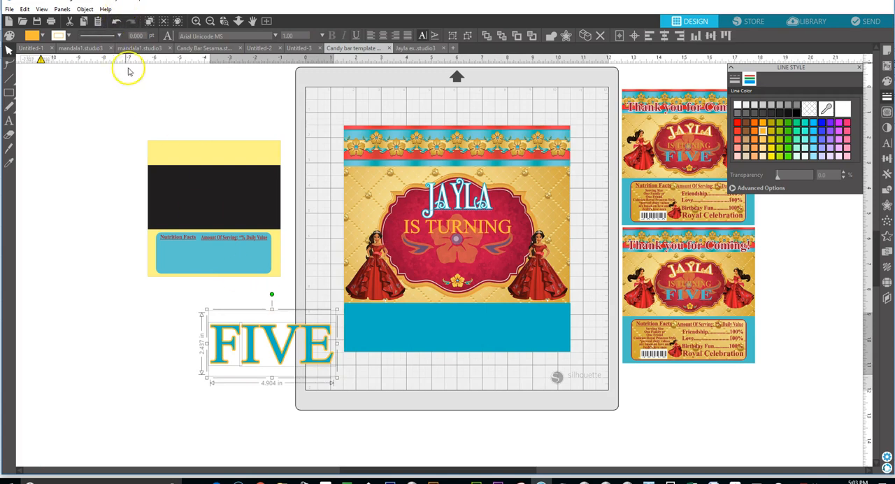
left_click(233, 342)
right_click(234, 342)
left_click(248, 225)
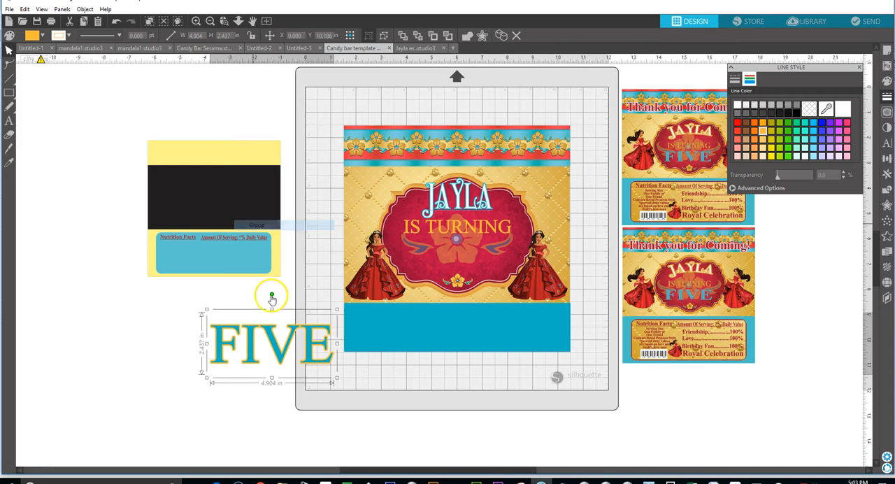
Shrink the grouped FIVE to about 3.6 in wide, centre it low in the red frame and move IS TURNING slightly down.
left_click_drag(336, 378, 468, 262)
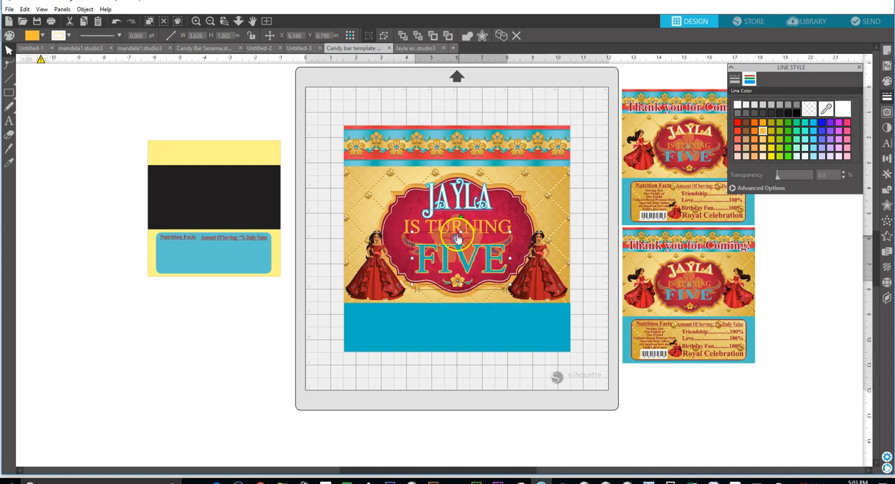
left_click(213, 377)
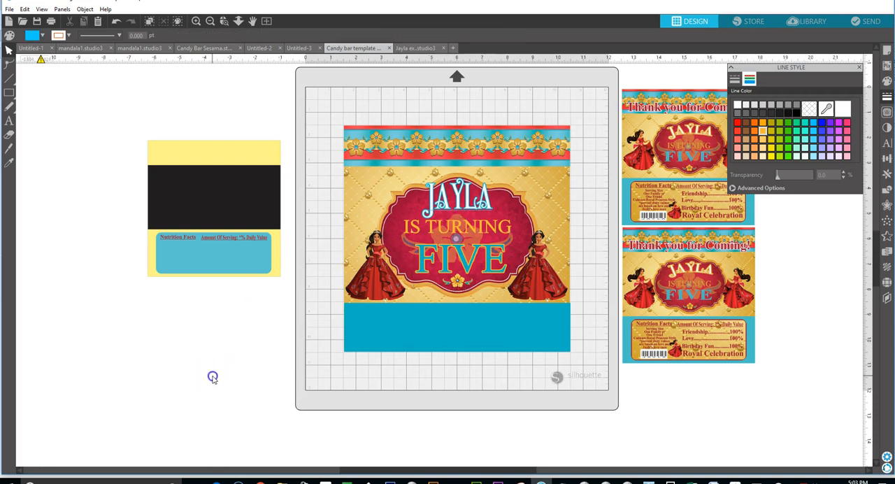
double_click(430, 231)
left_click_drag(427, 231, 431, 235)
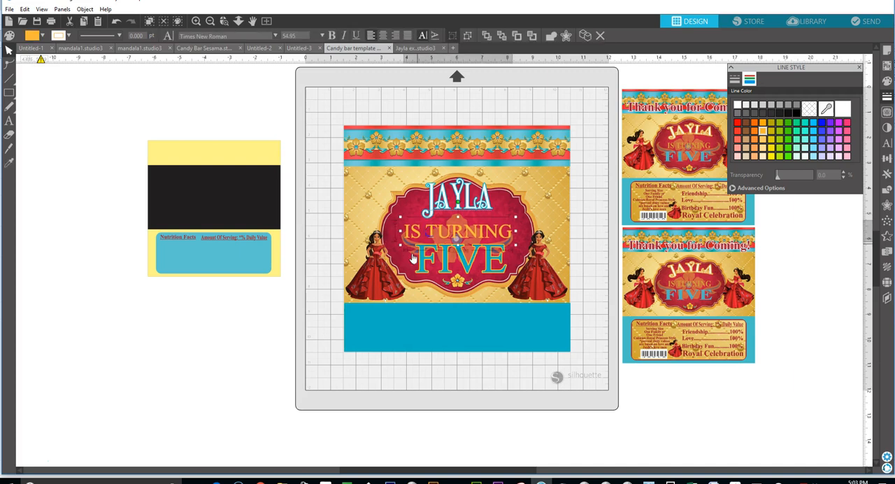
left_click(288, 364)
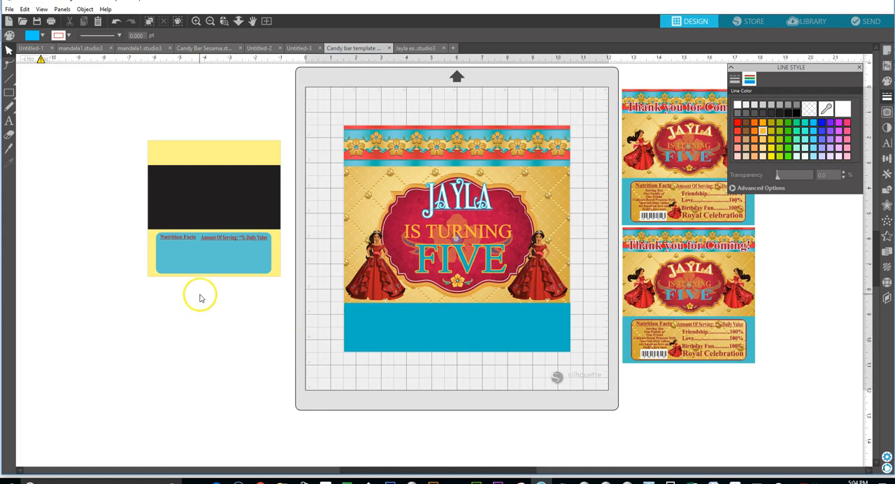
left_click(186, 242)
left_click(170, 319)
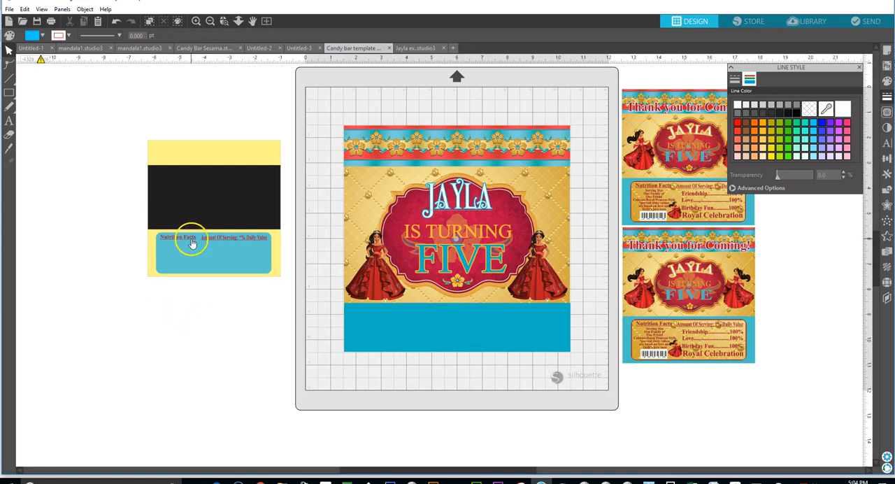
left_click(192, 240)
right_click(192, 242)
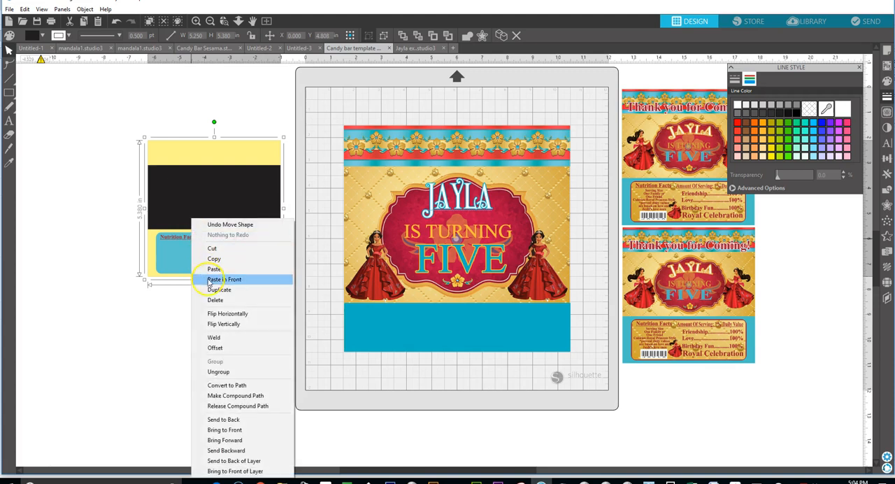
left_click(236, 377)
left_click(130, 315)
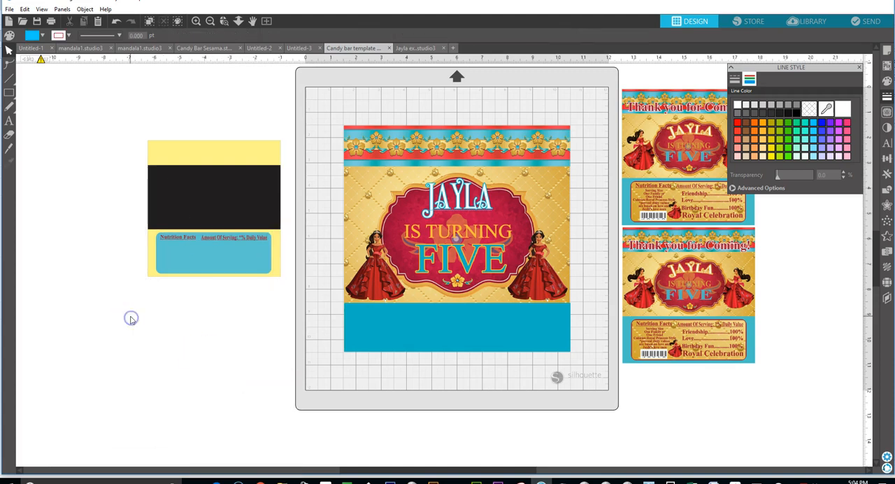
left_click(115, 22)
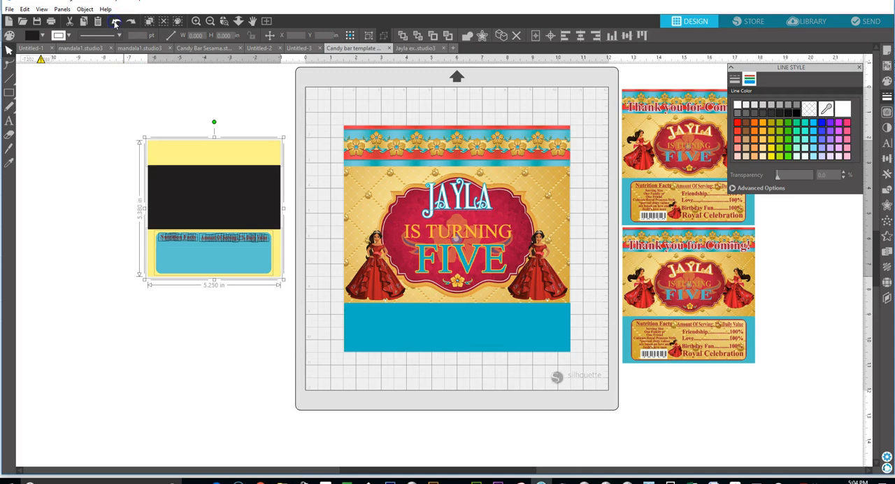
right_click(180, 240)
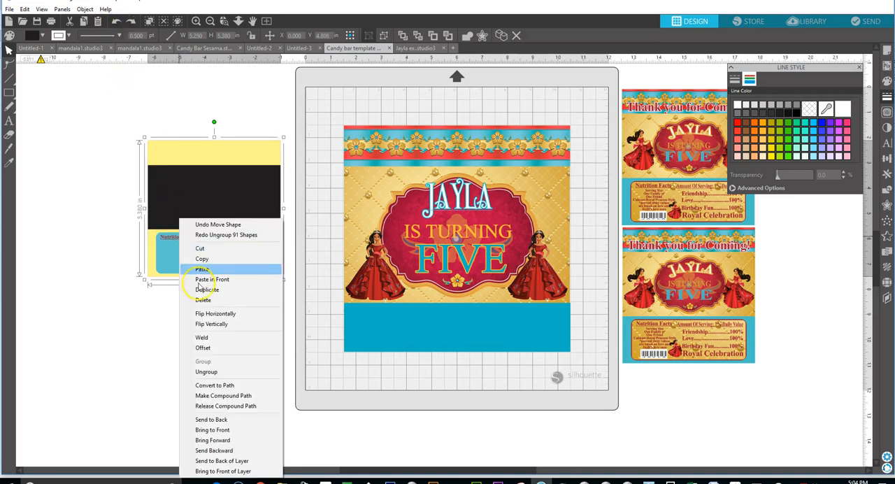
left_click(105, 330)
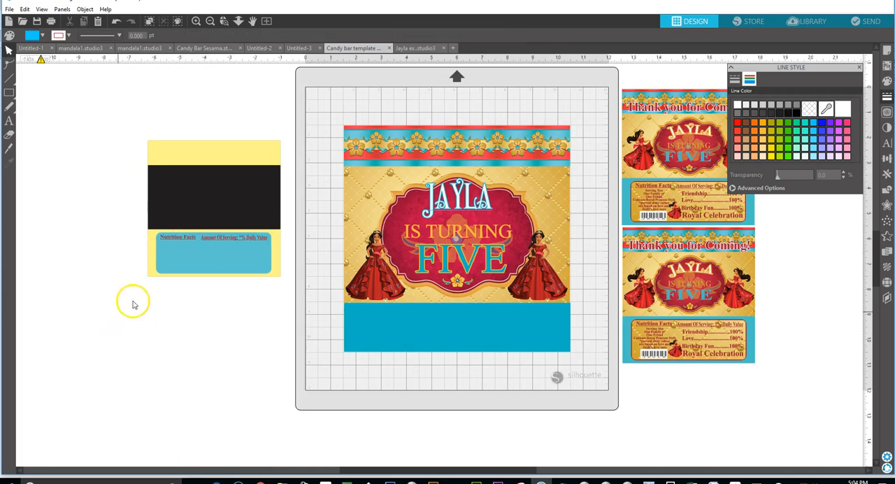
Ungroup the small candy bar template and move its blue, yellow and black panels away from the nutrition headings.
left_click(179, 267)
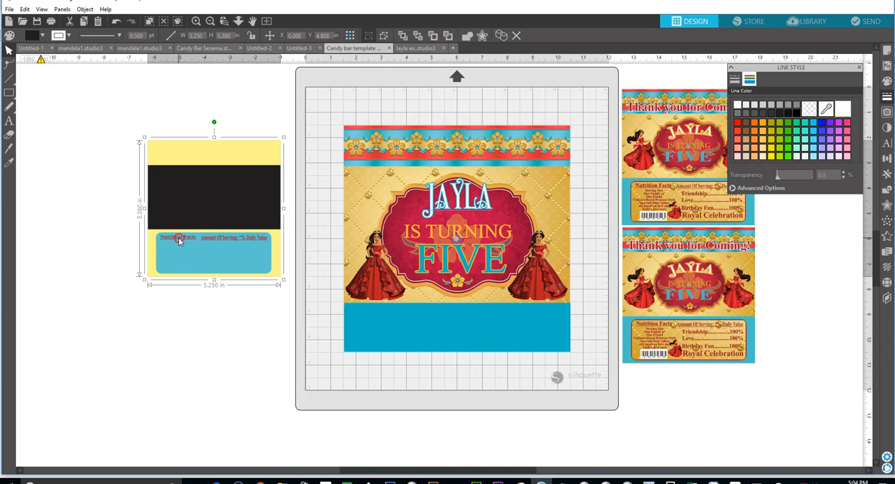
right_click(179, 240)
left_click(221, 372)
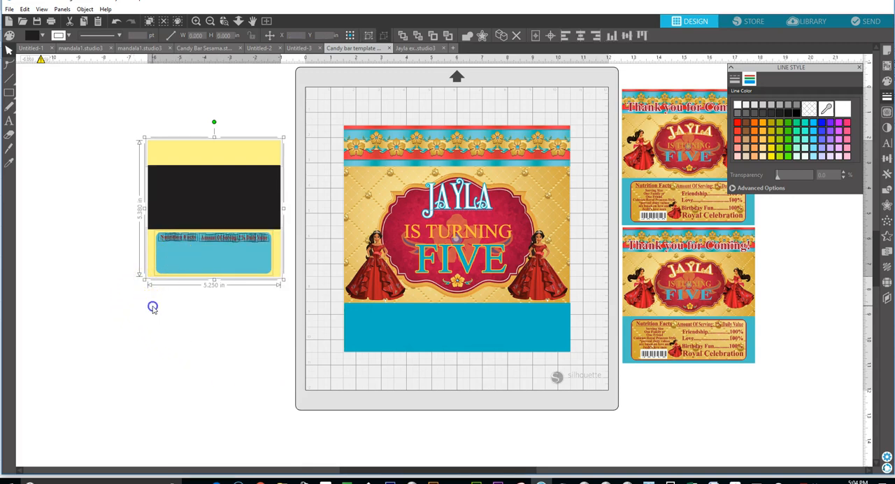
left_click(165, 266)
left_click_drag(162, 273, 174, 161)
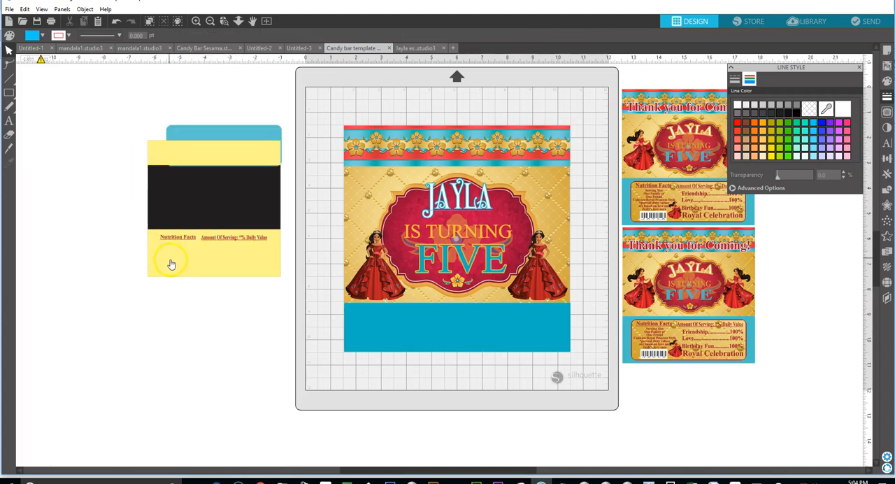
left_click_drag(172, 262, 178, 334)
left_click_drag(187, 273, 194, 172)
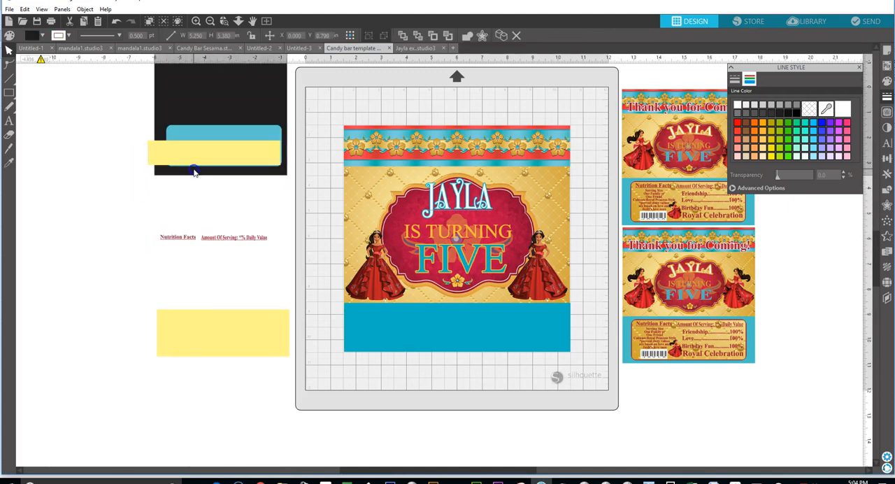
Group the Nutrition Facts letters as one heading and the Amount Of Serving: *% Daily Value letters as another.
left_click_drag(136, 238, 299, 242)
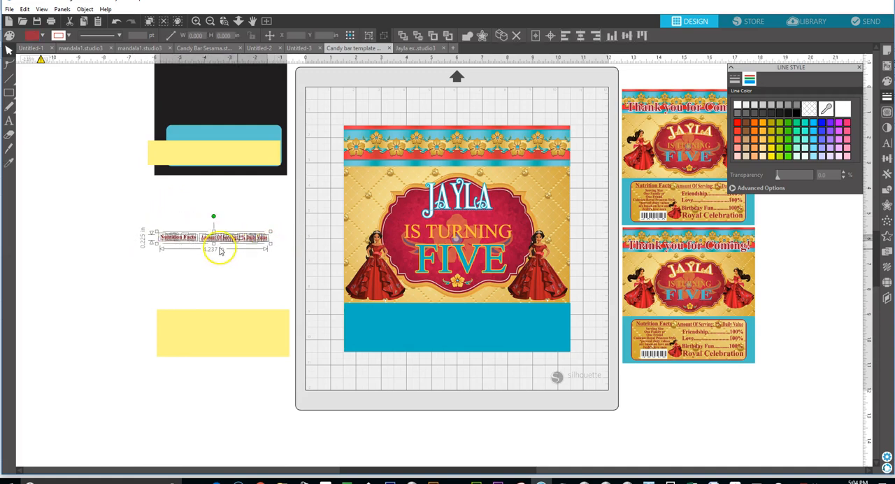
left_click(112, 240)
left_click_drag(148, 233, 198, 252)
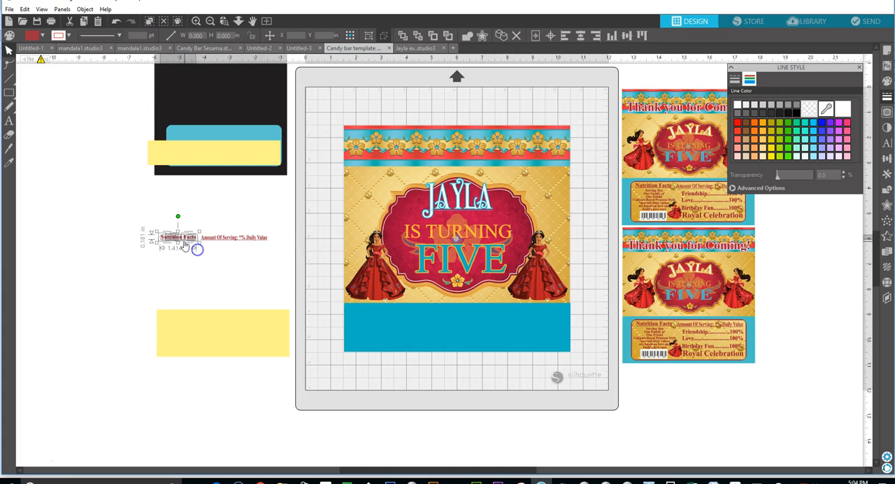
right_click(183, 221)
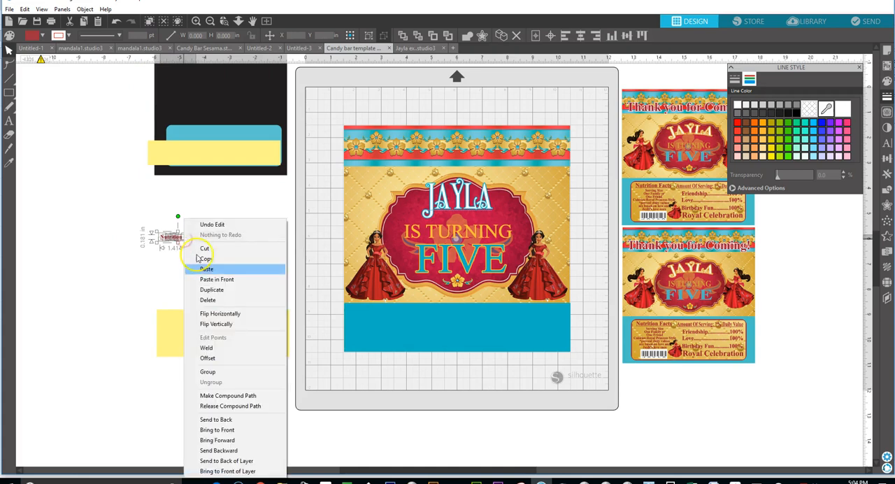
left_click(223, 374)
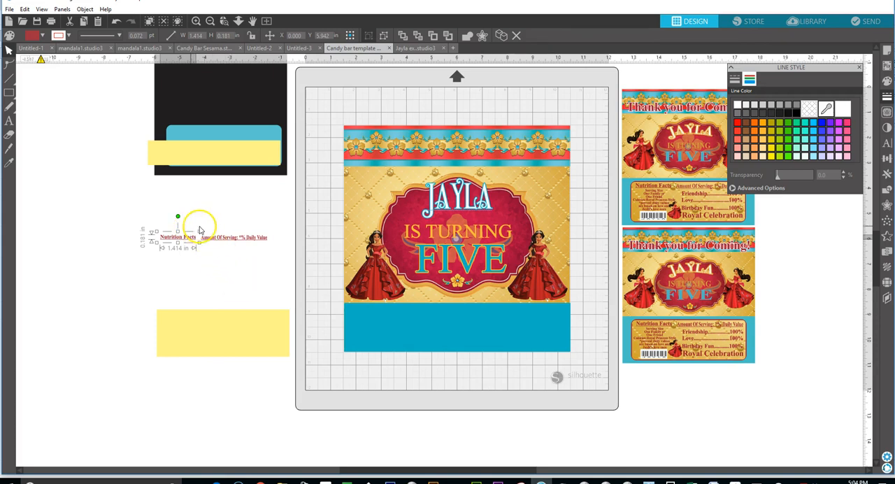
left_click_drag(202, 231, 262, 264)
right_click(239, 262)
left_click(271, 156)
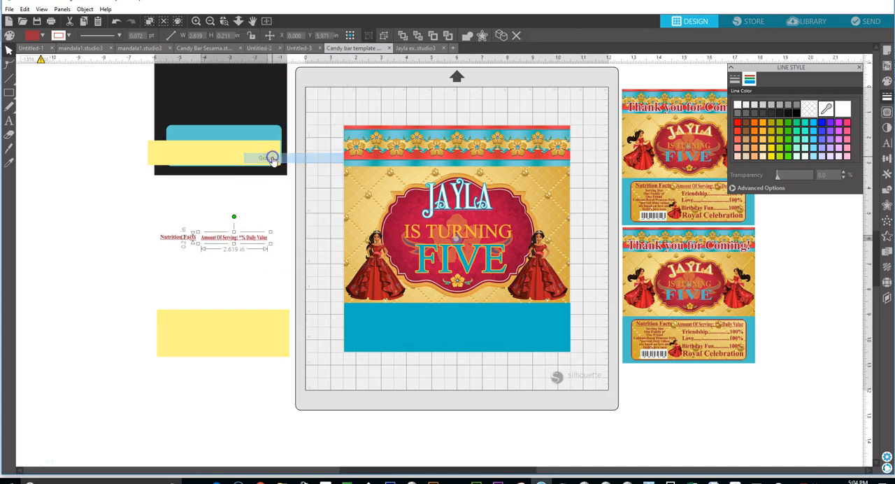
Move the Nutrition Facts and Amount Of Serving headings onto the page just below the wrapper's blue band.
left_click(181, 239)
left_click_drag(181, 239, 386, 375)
left_click_drag(249, 246, 467, 370)
left_click(466, 369)
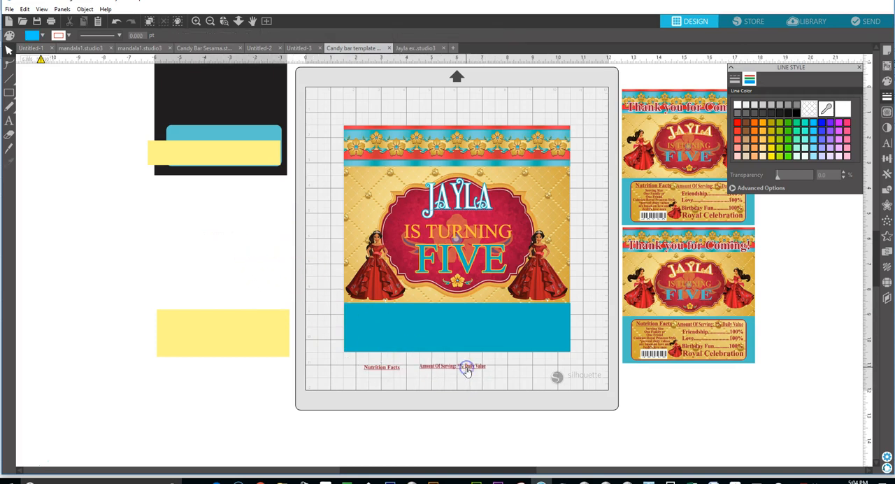
Draw a rounded rectangle about 6.68 in wide and 1.45 in tall inside the wrapper's blue bottom band.
left_click_drag(9, 92, 40, 96)
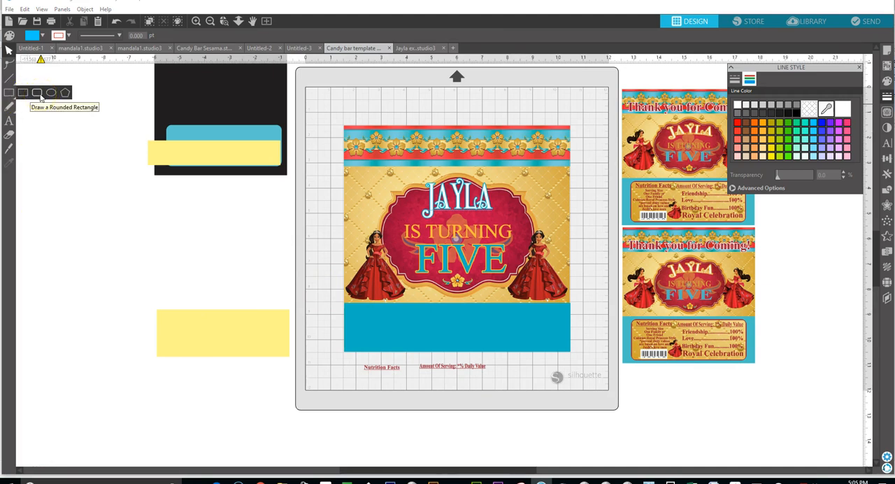
left_click(40, 96)
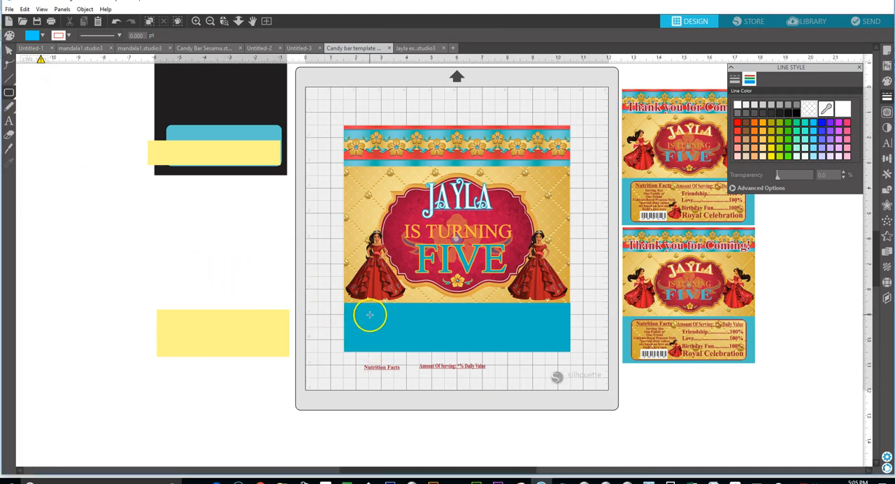
left_click_drag(379, 313, 548, 349)
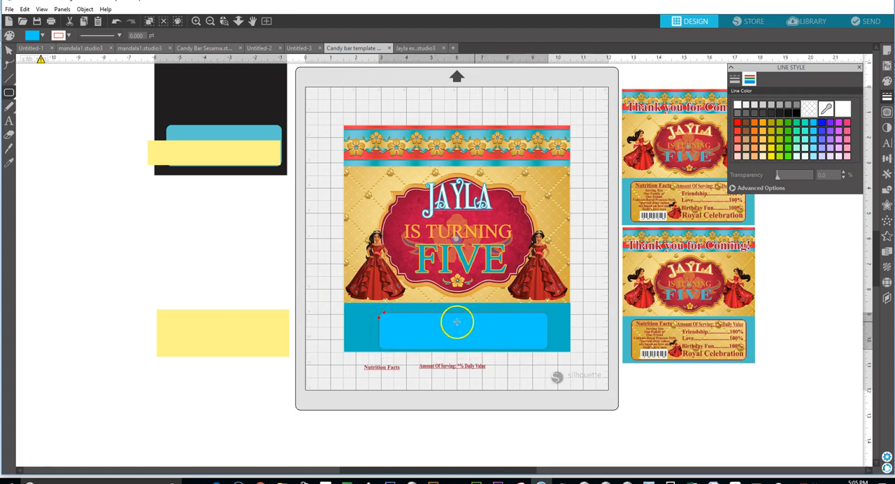
left_click(8, 52)
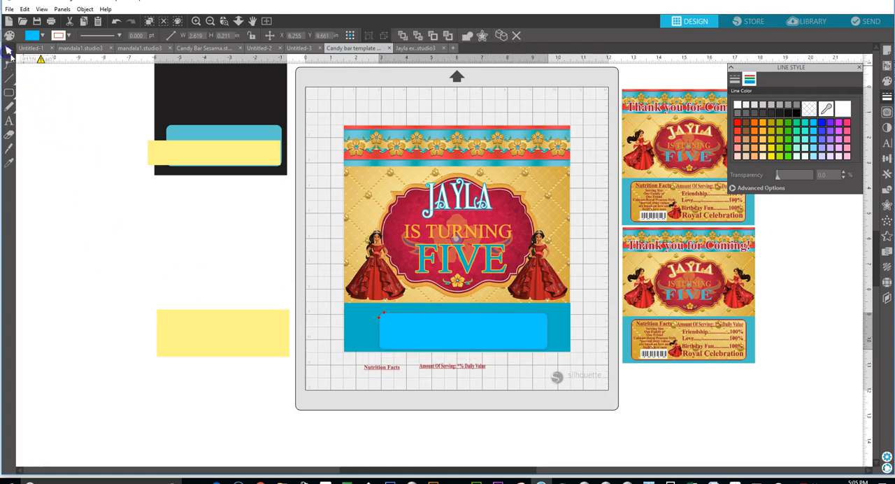
Stretch the rounded rectangle to about 8.3 in wide and 1.7 in tall so it nearly fills the blue band.
left_click(463, 325)
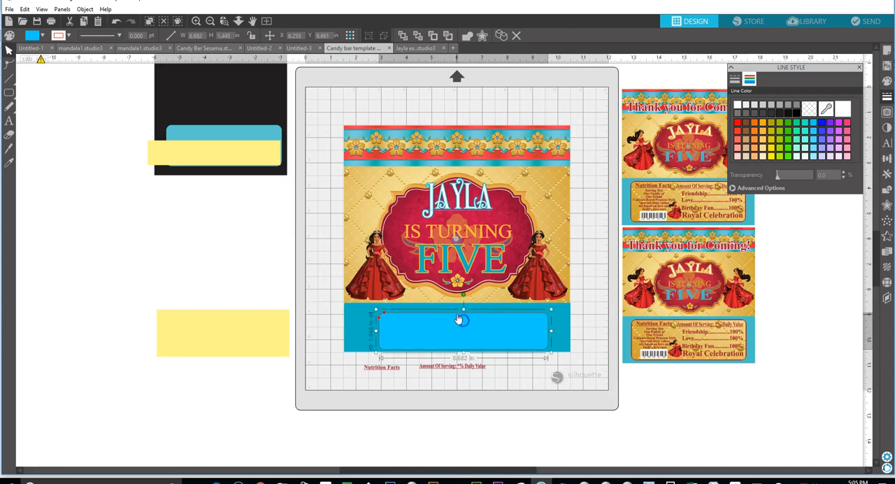
left_click_drag(463, 308, 463, 302)
left_click(394, 338)
left_click_drag(376, 327, 352, 326)
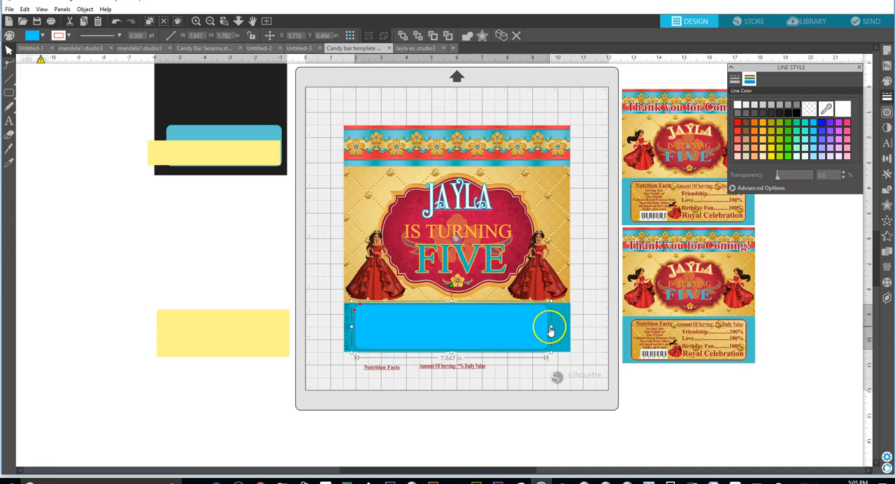
left_click_drag(550, 326, 565, 328)
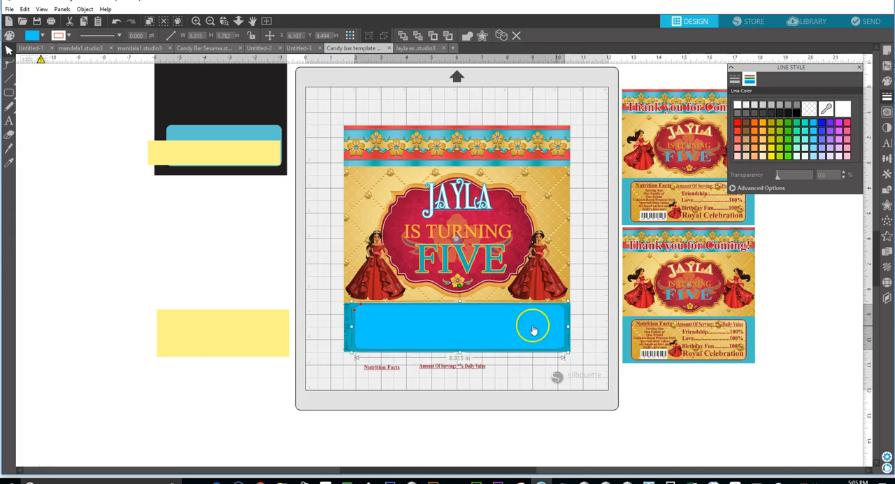
left_click_drag(459, 302, 460, 306)
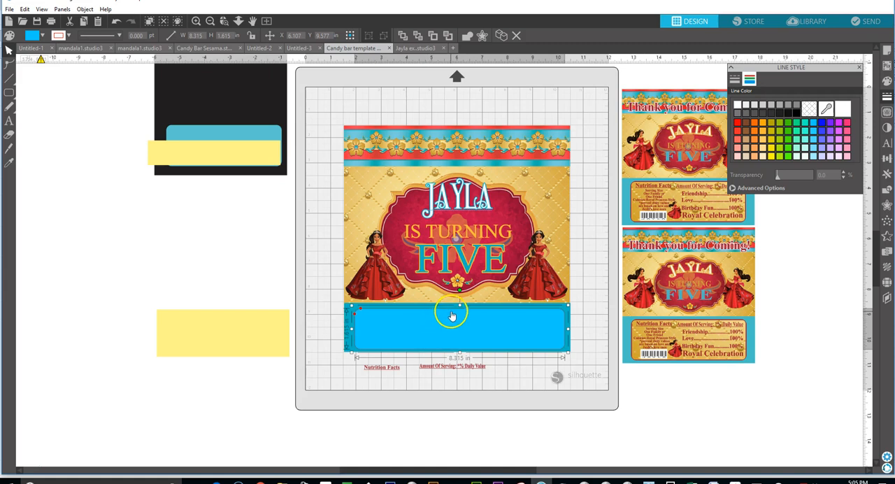
left_click_drag(461, 304, 461, 302)
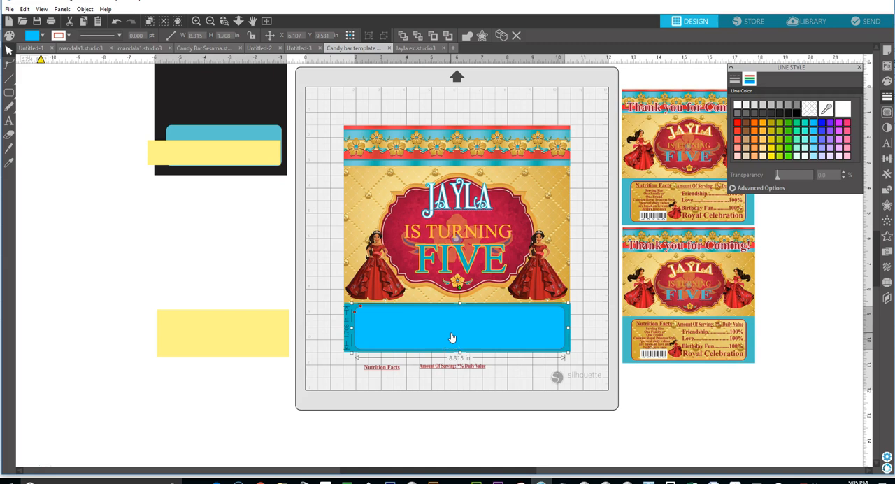
Try to colour the rounded rectangle dark red with a custom shade and by sampling the princess's dress, and undo the sampled fill.
left_click(774, 189)
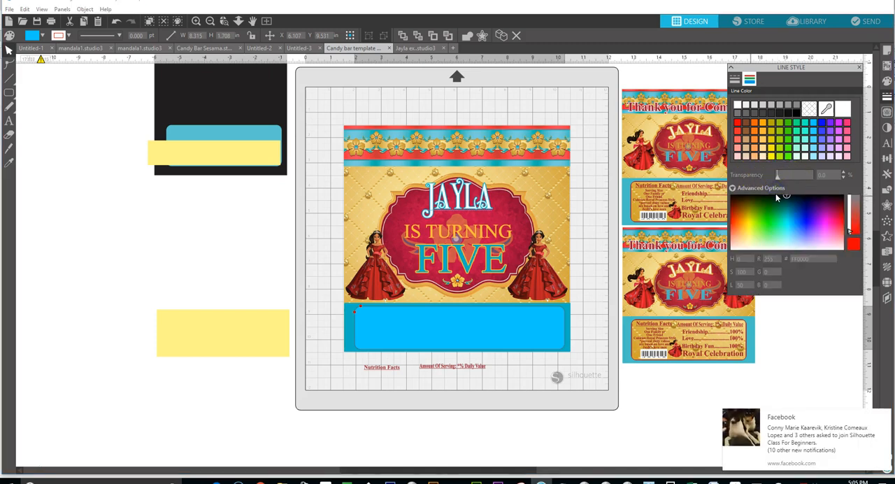
left_click(733, 211)
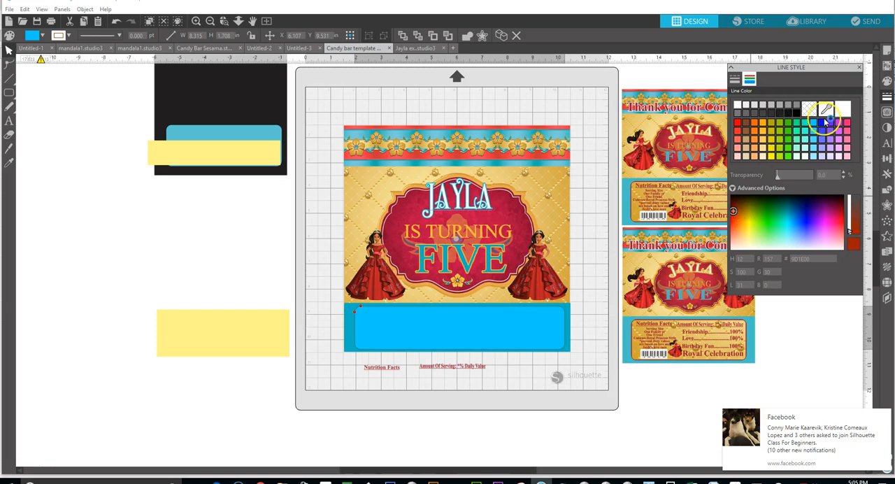
left_click(11, 161)
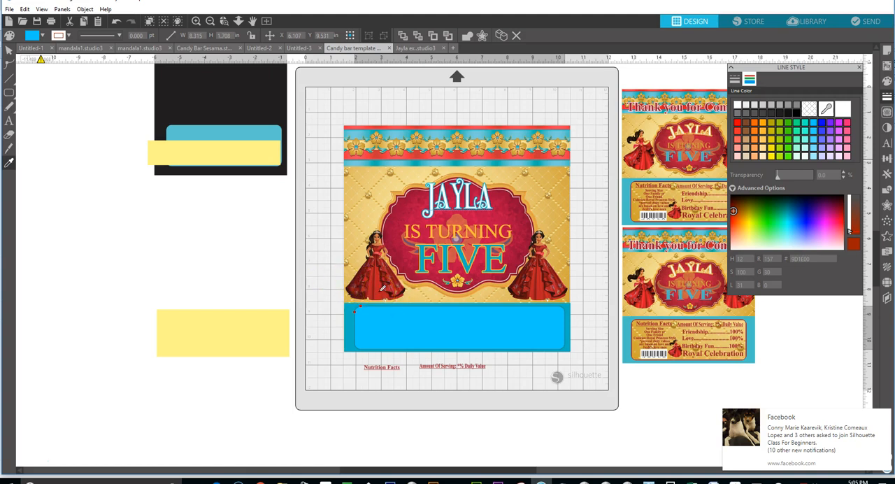
left_click(409, 317)
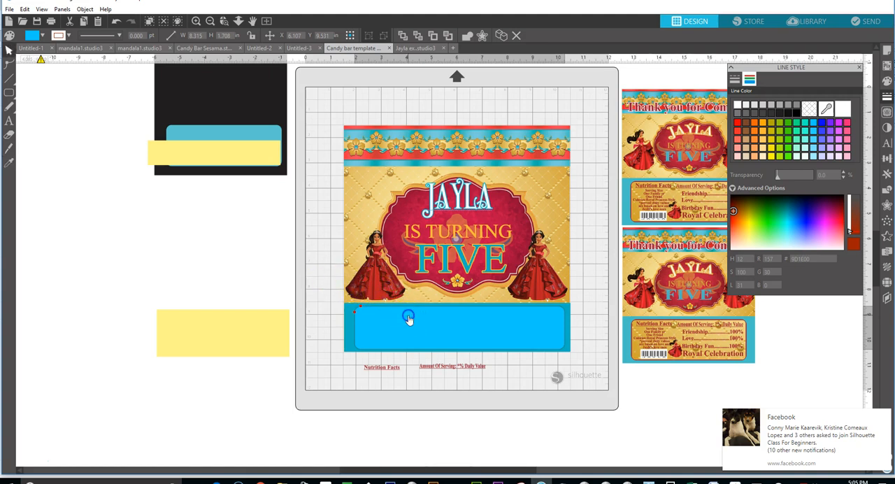
left_click(9, 163)
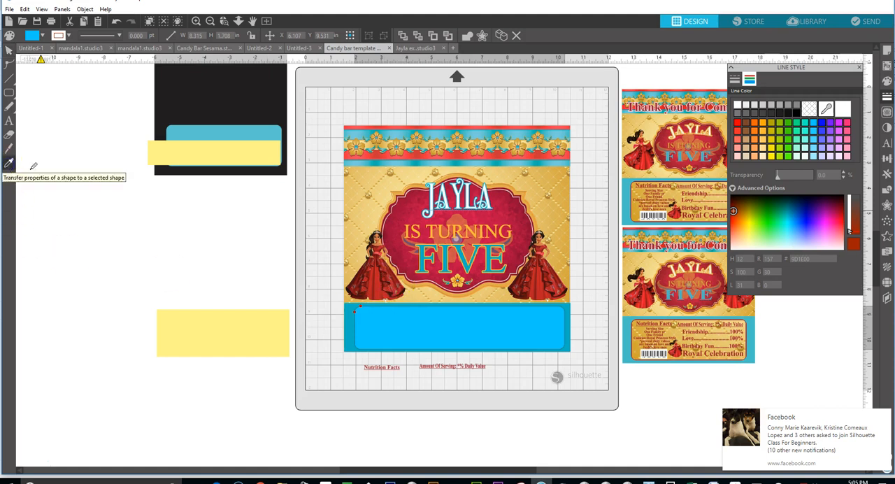
left_click(383, 280)
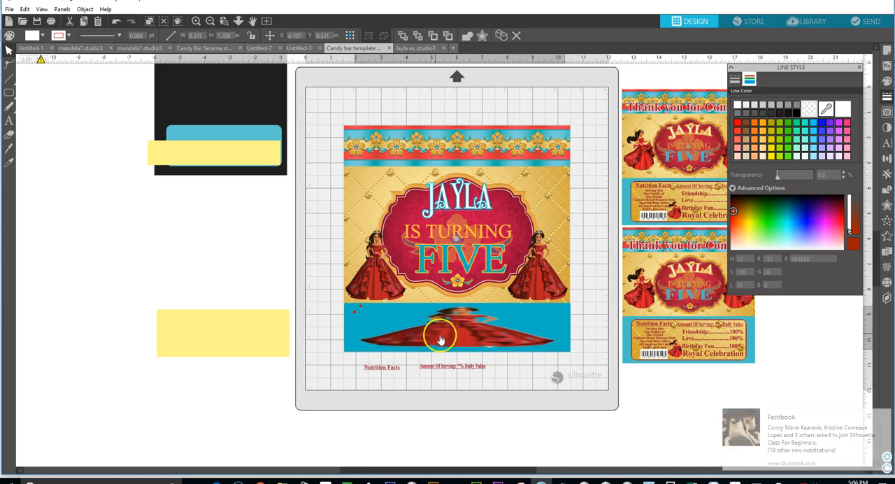
key("ctrl+z")
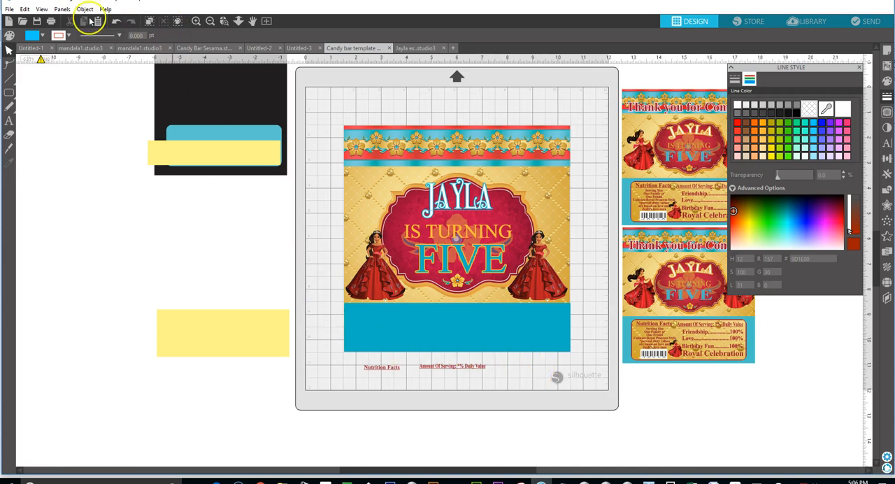
left_click(116, 21)
left_click(117, 22)
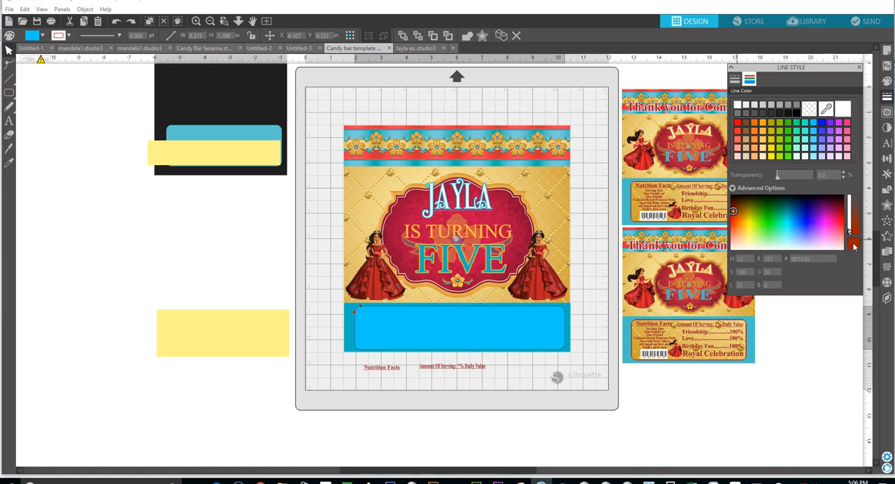
left_click(455, 320)
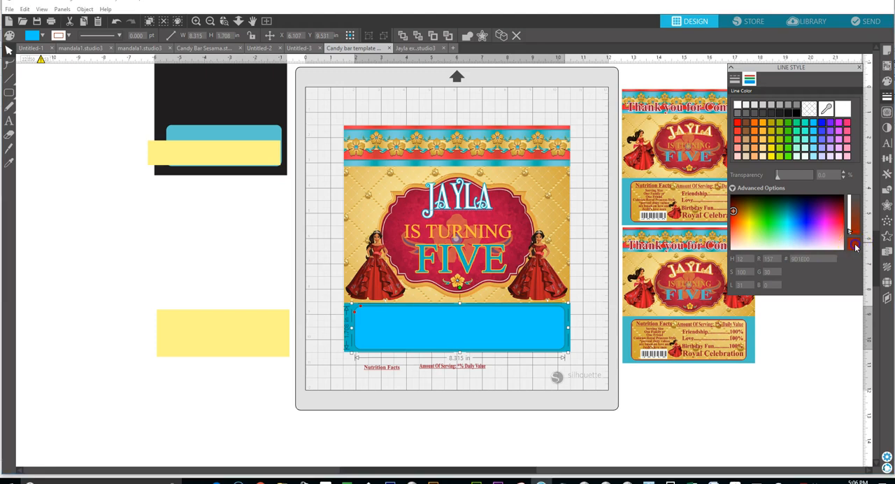
left_click(480, 321)
left_click(584, 321)
left_click(733, 210)
left_click(734, 211)
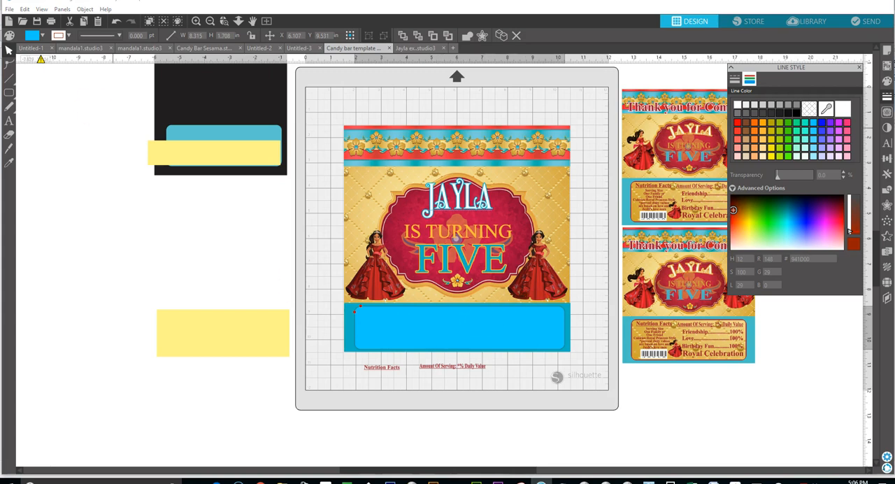
left_click(21, 94)
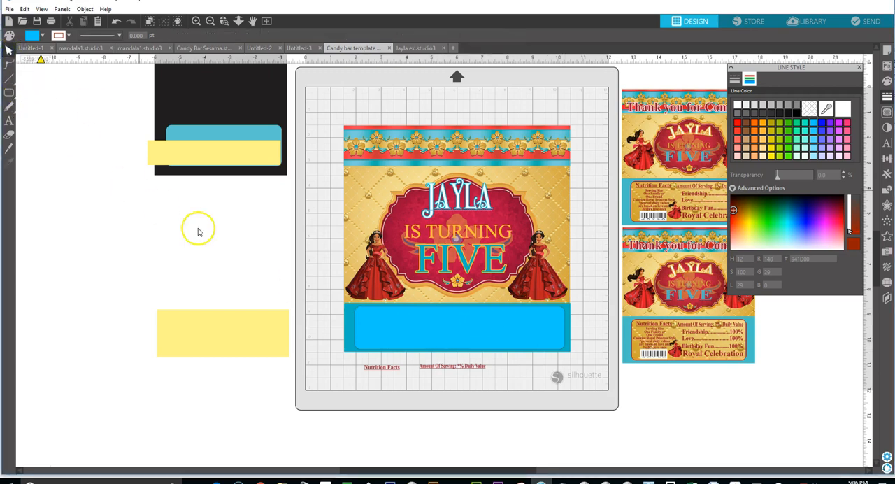
Set both the outline and the fill of the rounded rectangle in the blue band to white.
left_click(417, 326)
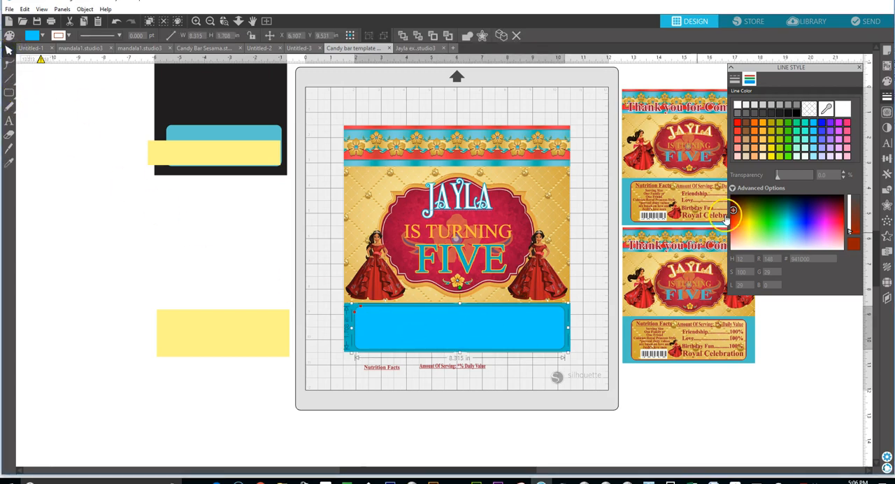
left_click(737, 105)
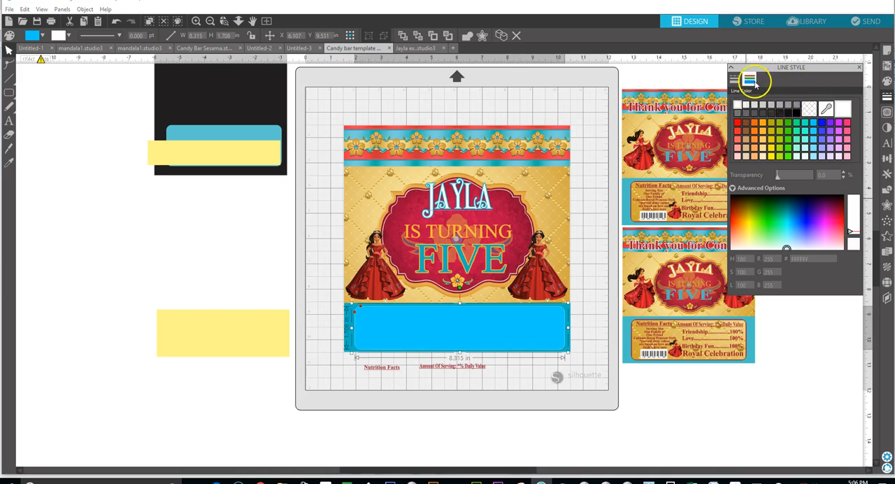
left_click(885, 80)
left_click(886, 80)
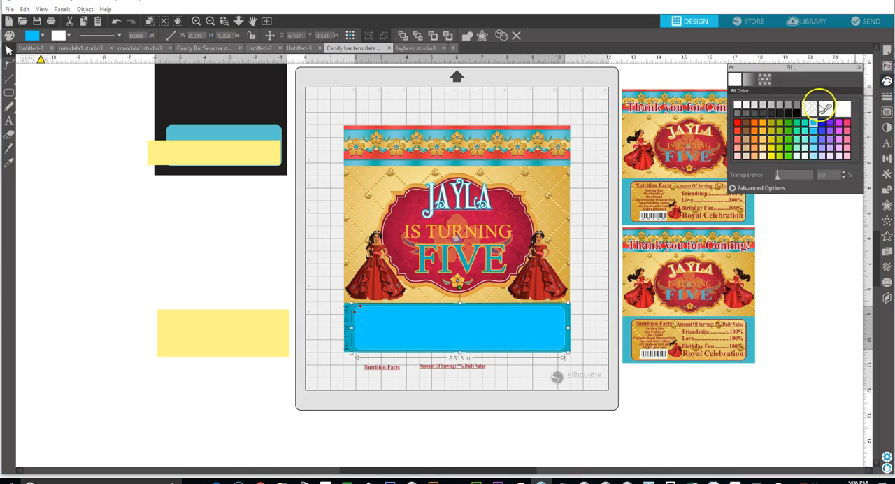
left_click(736, 104)
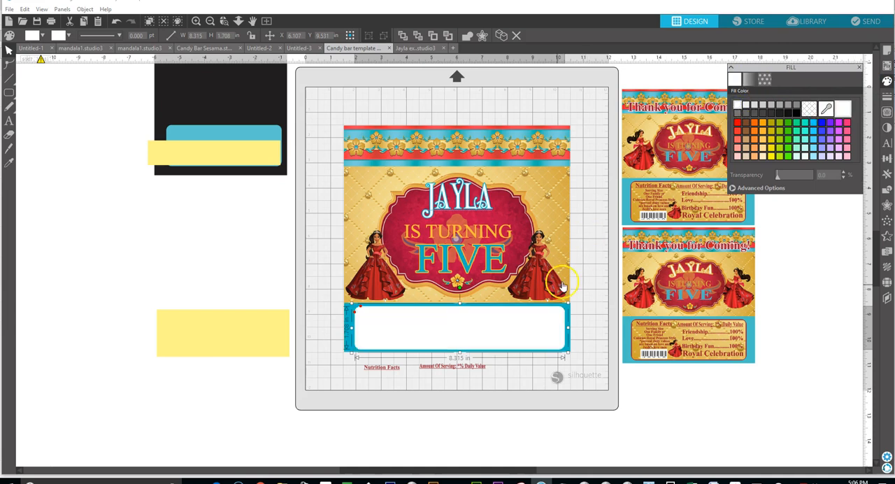
Bring the Nutrition Facts heading to the front, then enlarge and place it in the white panel's upper left corner.
mouse_move(383, 373)
left_mouse_down()
mouse_move(370, 337)
mouse_move(383, 359)
left_mouse_up()
right_click(382, 359)
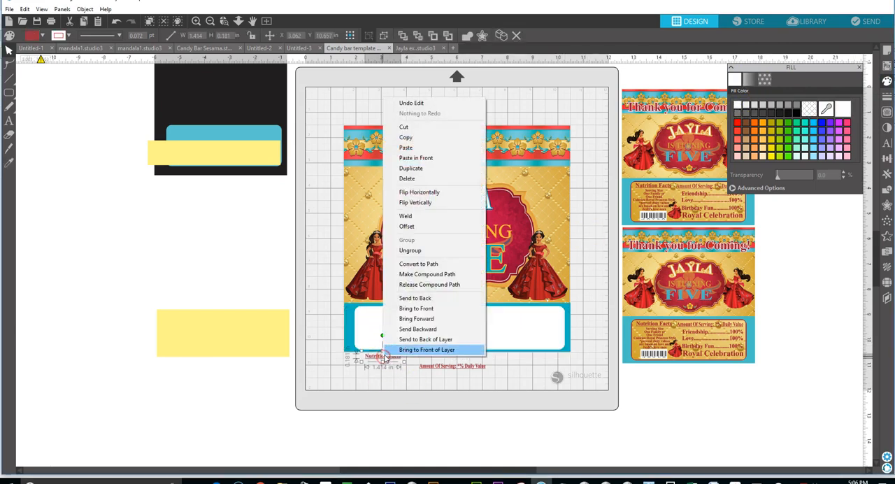
left_click(416, 308)
left_click_drag(390, 358, 439, 331)
Bring the Amount Of Serving heading forward and fit it about 3.71 in wide in the white panel's upper right corner.
left_click(446, 370)
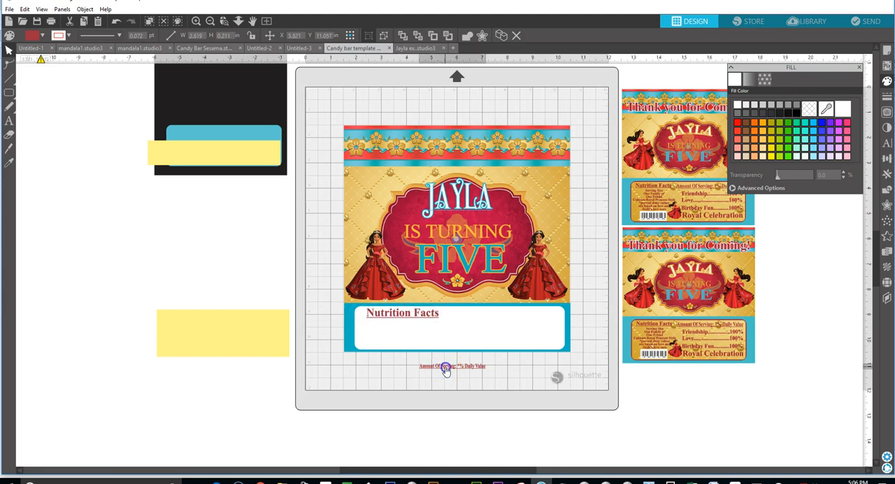
left_click_drag(449, 370, 464, 367)
right_click(465, 366)
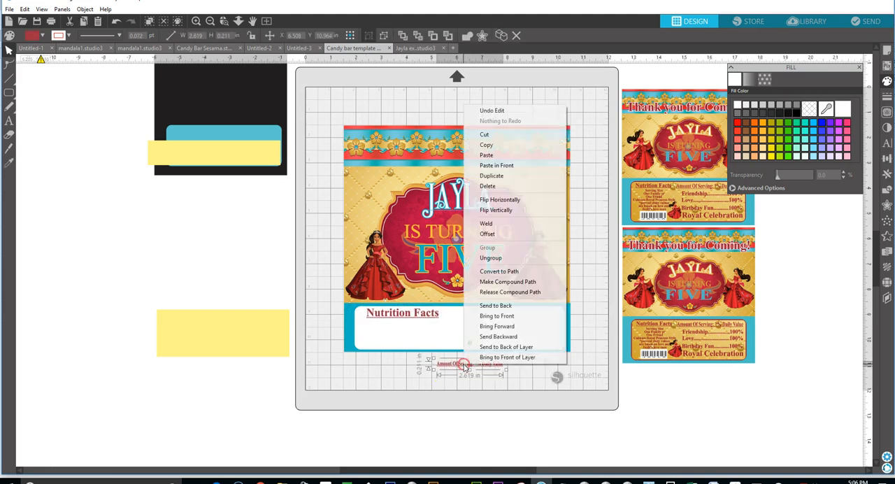
left_click(493, 327)
left_click_drag(482, 371, 560, 327)
left_click(520, 320)
left_click_drag(515, 316, 514, 315)
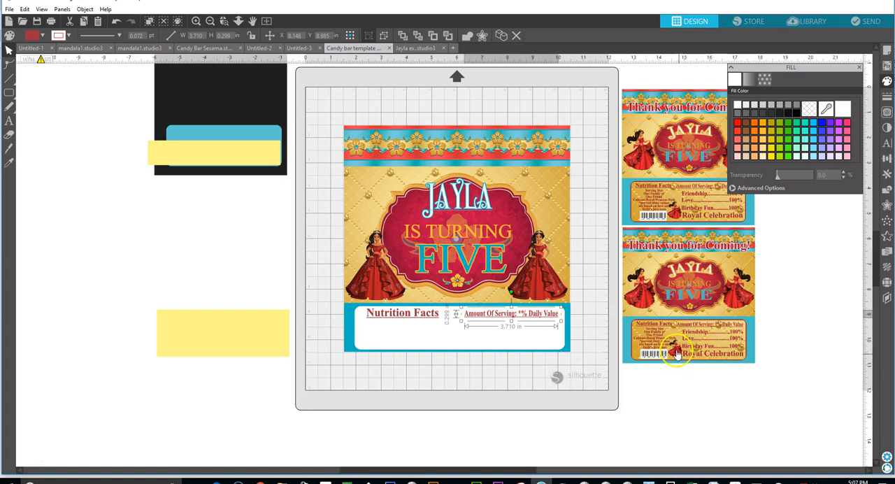
Copy the wrapper's right-hand princess and place the copy, about 1.28 in wide and 1.49 in tall, between the two headings.
left_click(530, 279)
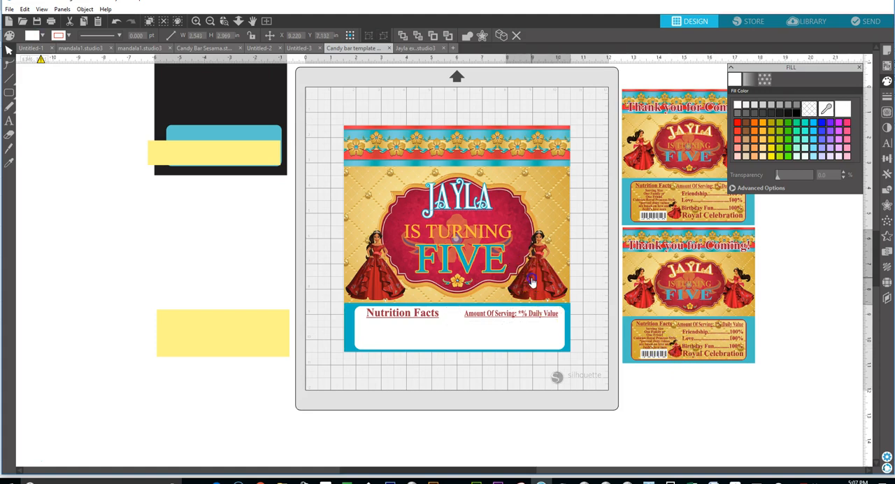
right_click(532, 281)
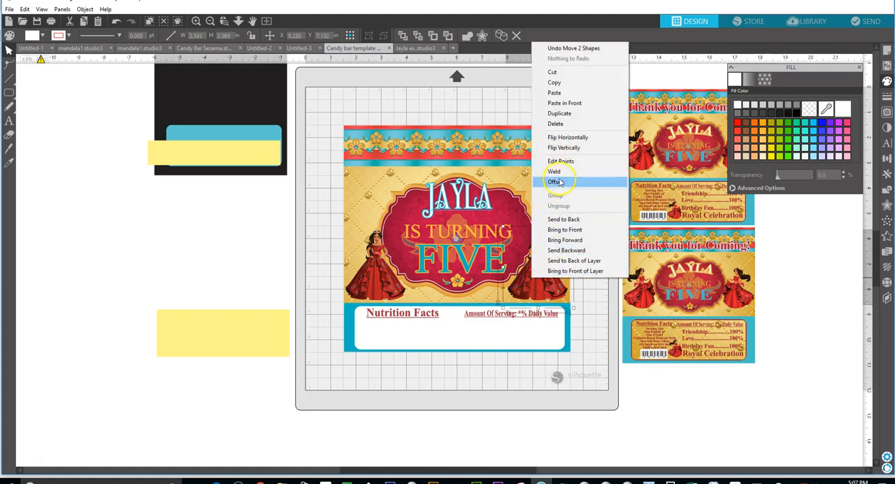
left_click(559, 82)
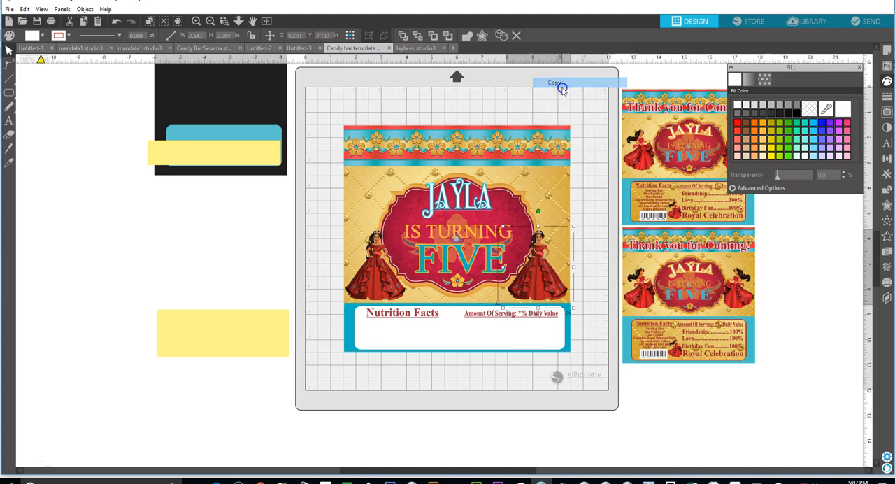
right_click(443, 381)
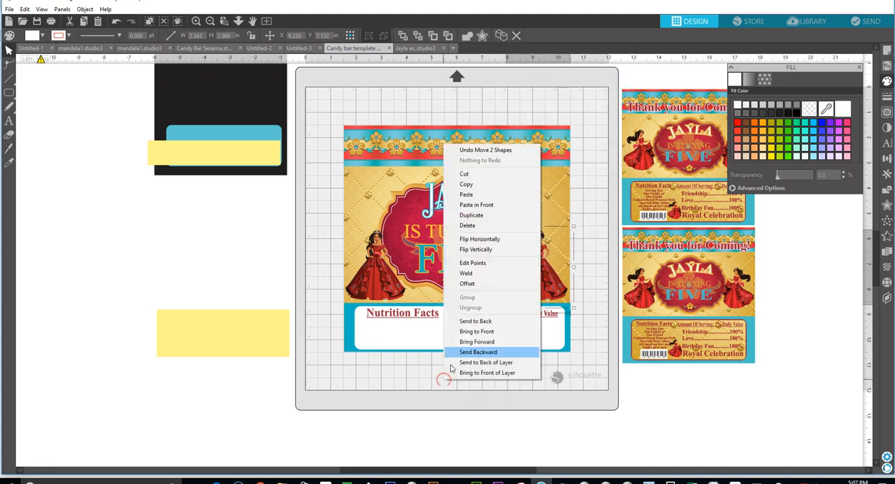
left_click(466, 195)
left_click_drag(559, 302, 406, 389)
left_click_drag(439, 416, 458, 341)
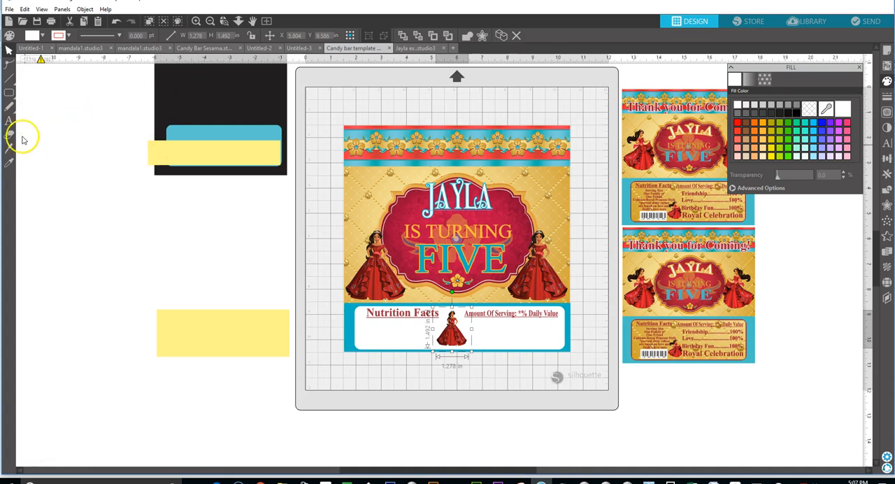
Add the child's name as a new text object in the empty area left of the page.
left_click(9, 121)
left_click(143, 230)
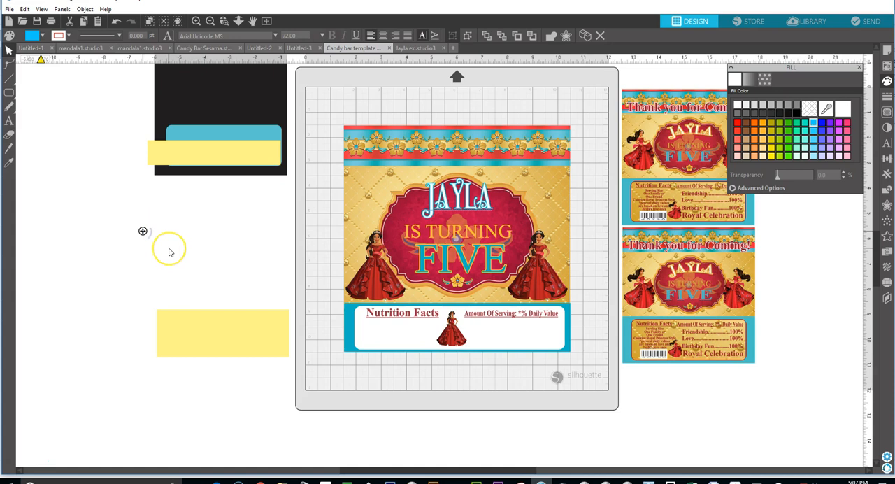
type("JAYLA")
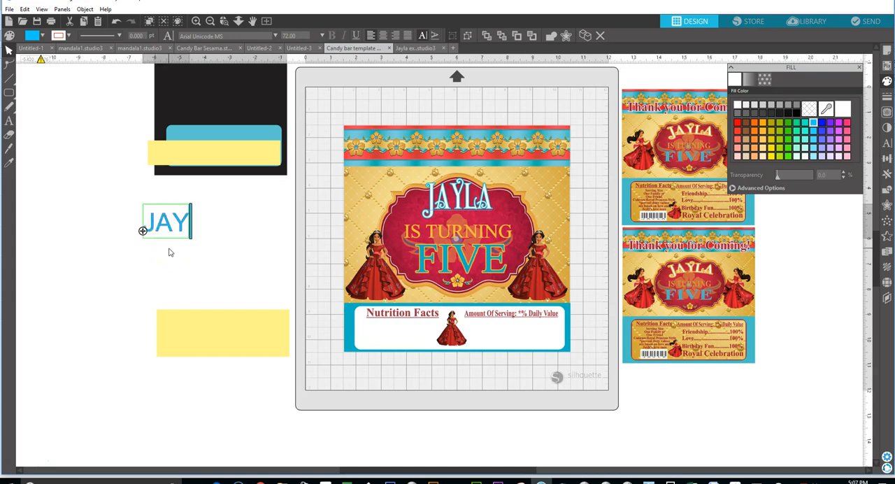
left_click(250, 286)
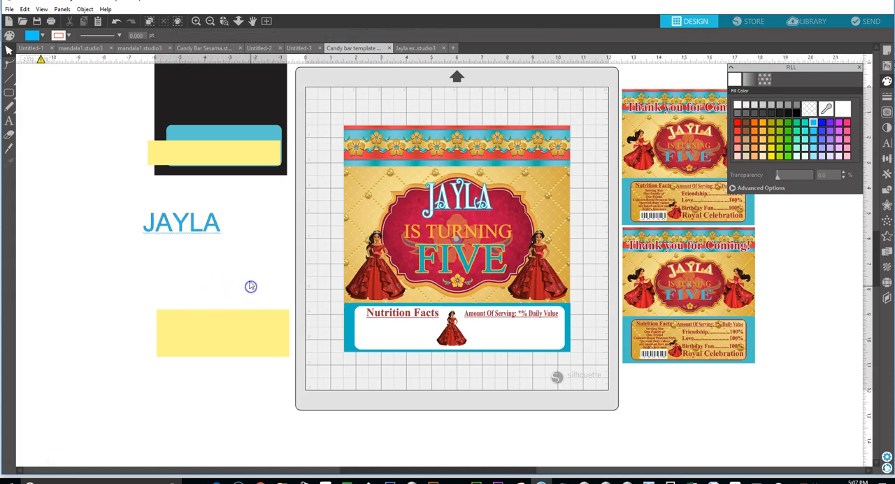
Turn the new name text into a barcode with the BARCOde font and stretch it to about 2.49 in wide.
left_click(218, 222)
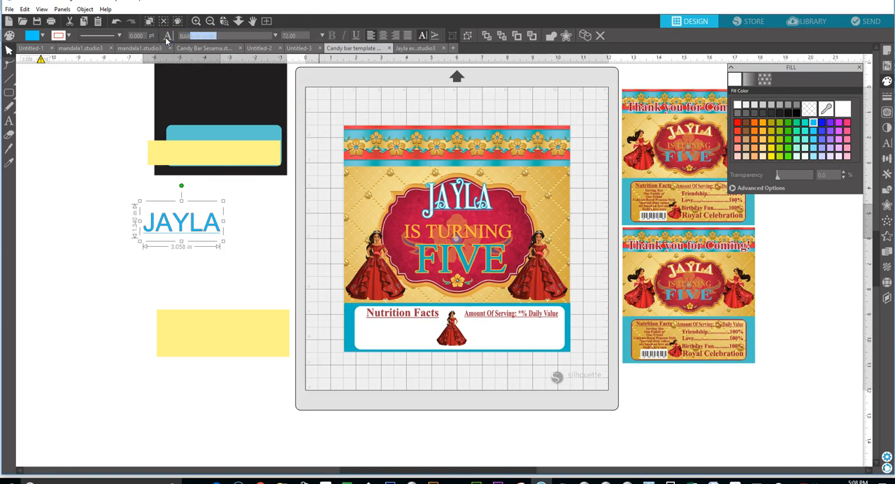
key("Return")
left_click(234, 36)
left_click_drag(219, 36, 173, 33)
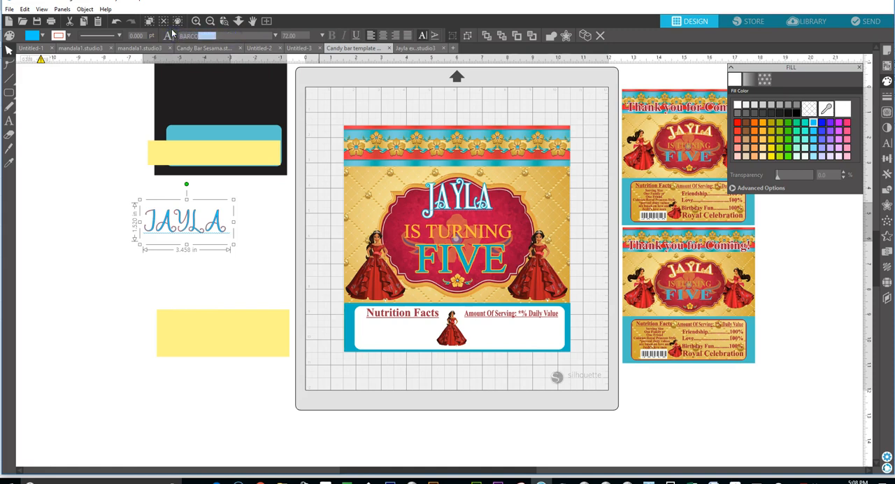
type("BARCO")
key("Return")
left_click(174, 200)
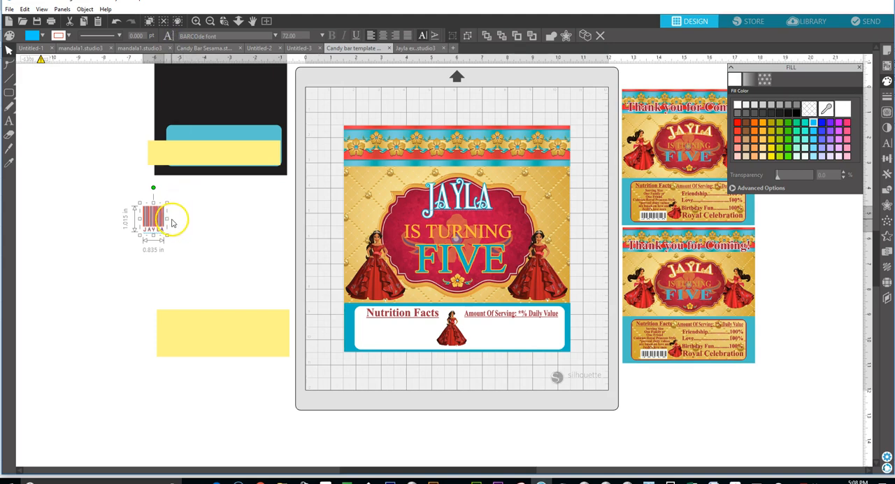
left_click_drag(167, 219, 208, 225)
Colour the barcode's fill and outline black and place it below the Nutrition Facts heading.
left_click(180, 215)
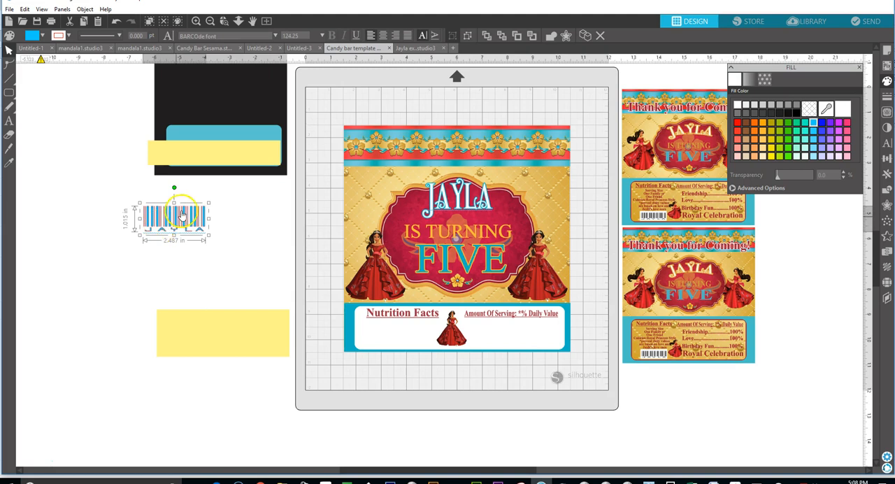
left_click(814, 121)
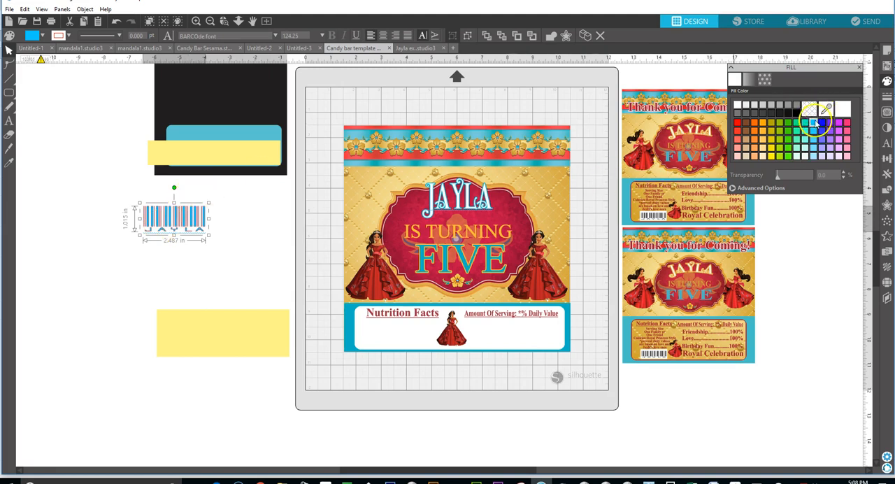
left_click(797, 112)
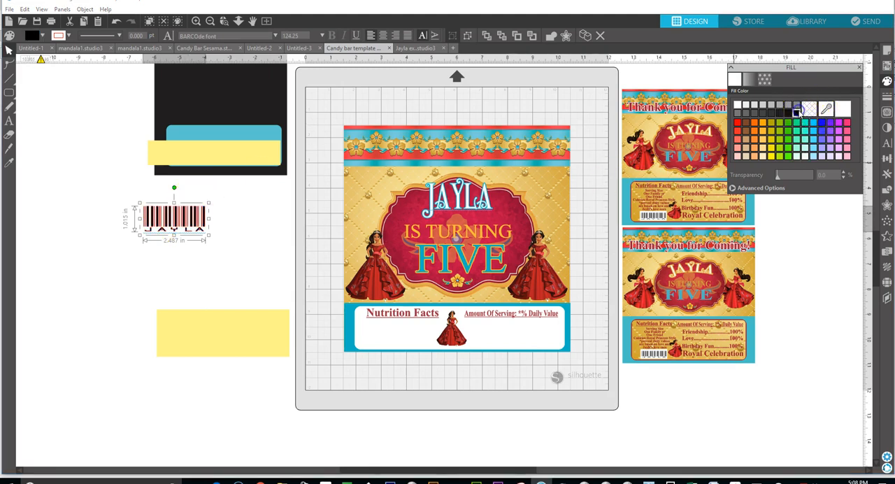
left_click(886, 97)
left_click(749, 78)
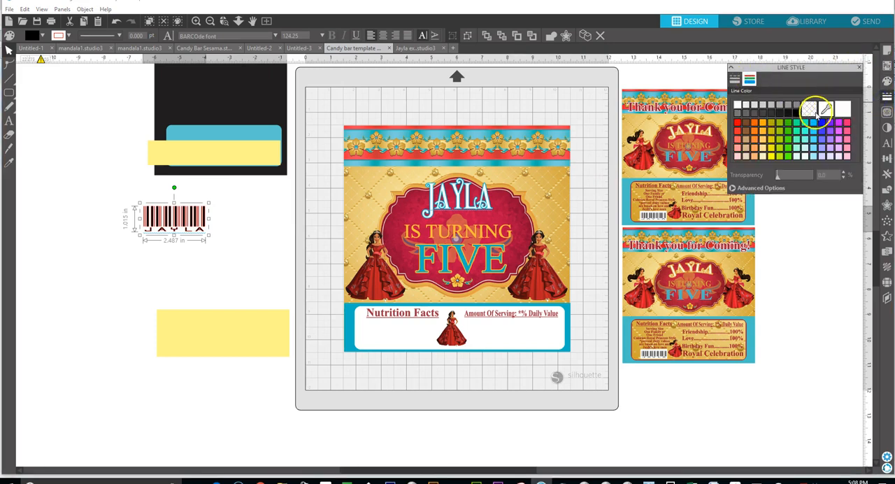
left_click(799, 113)
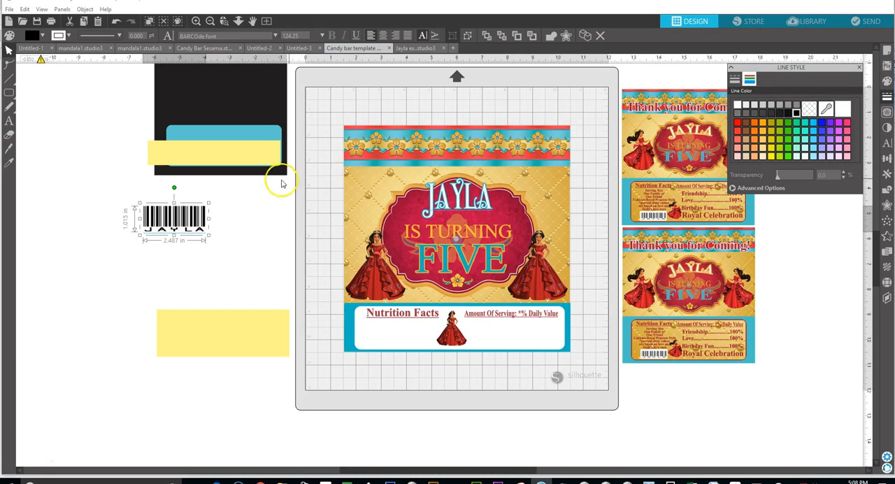
left_click_drag(200, 213, 422, 329)
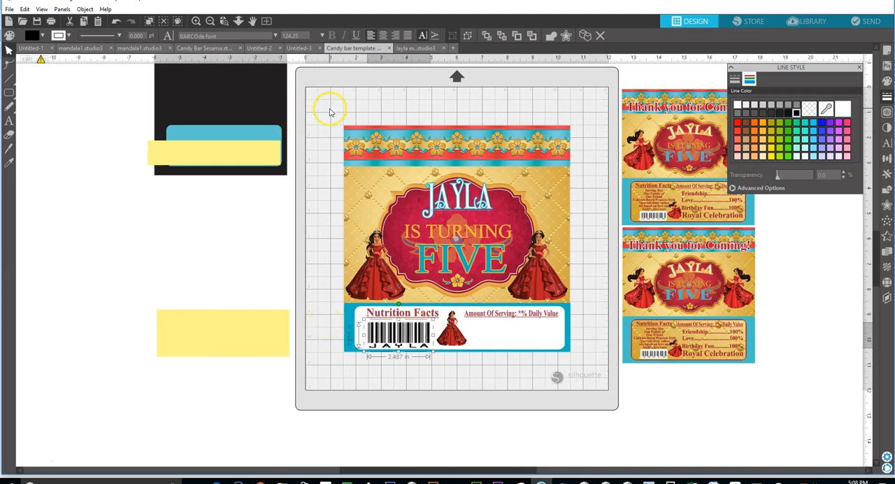
Group all the pieces of the wrapper on the page into one object.
left_click_drag(320, 107, 589, 372)
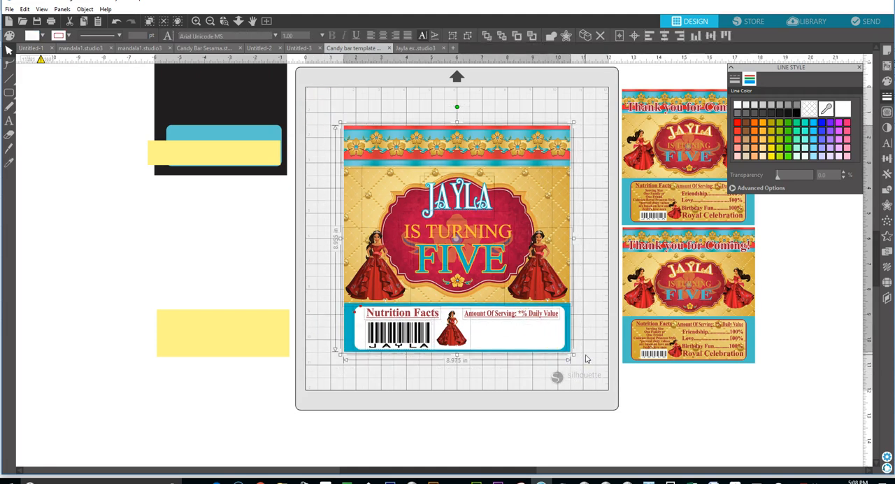
left_click(335, 124)
right_click(364, 109)
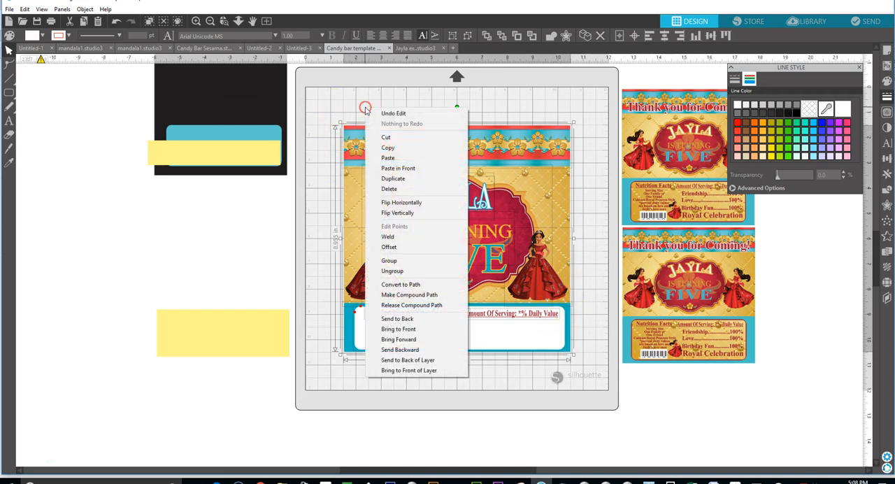
left_click(390, 258)
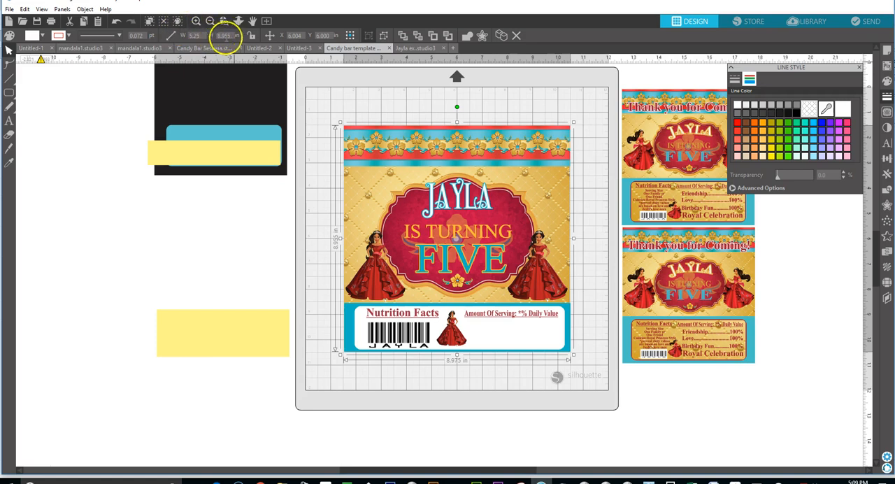
Size the grouped wrapper to 5.25 in wide and 5.38 in tall and move it toward the page's upper left.
left_click(212, 35)
type("5.38")
key("Return")
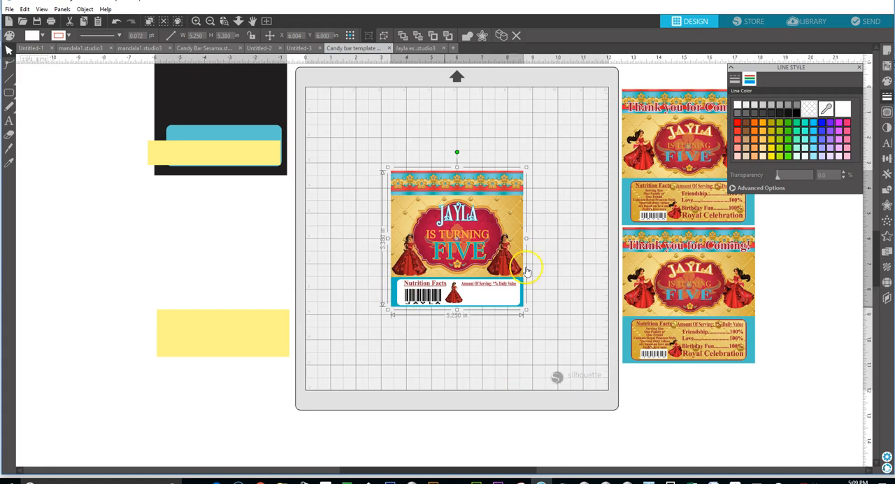
left_click_drag(474, 238, 422, 195)
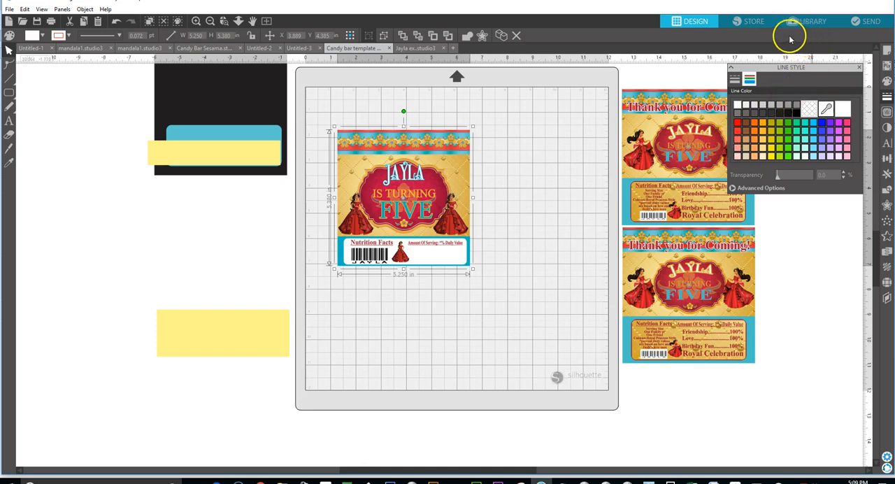
Open the Send workspace and display the list of material types for the wrapper.
left_click(863, 22)
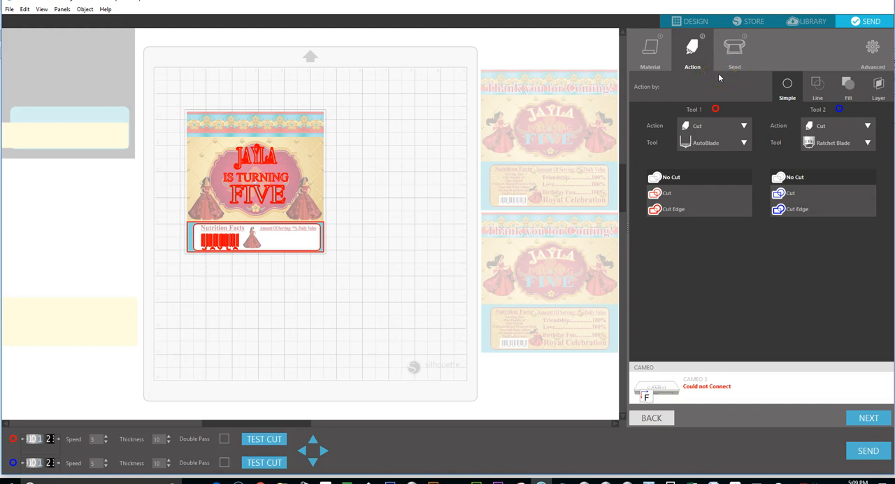
left_click(650, 62)
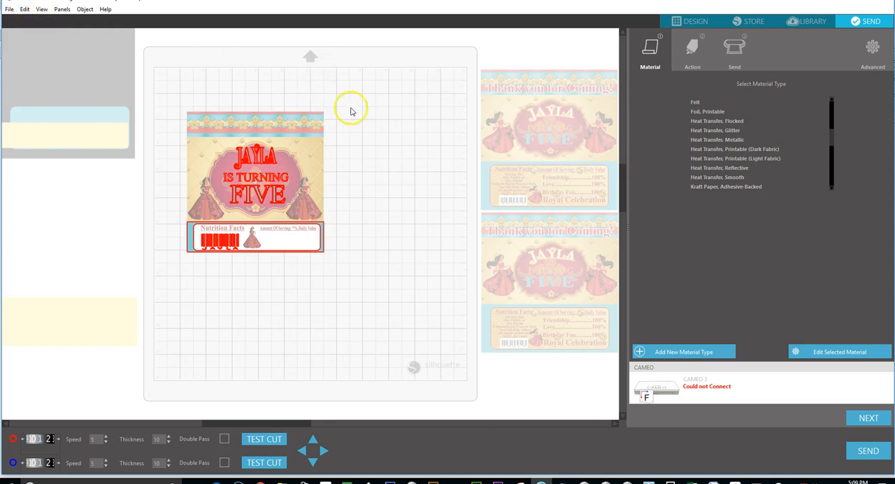
Return to the Design workspace and set the page size to Letter (8.5 x 11.0 in).
left_click(683, 23)
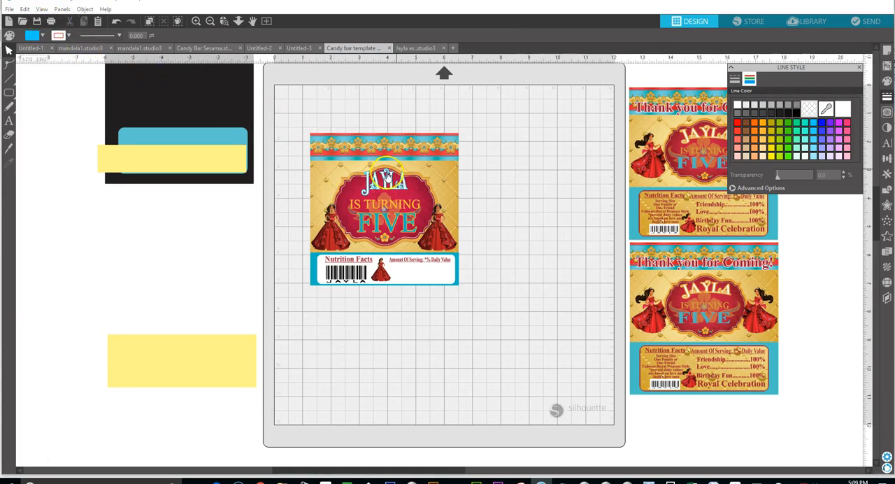
left_click(888, 54)
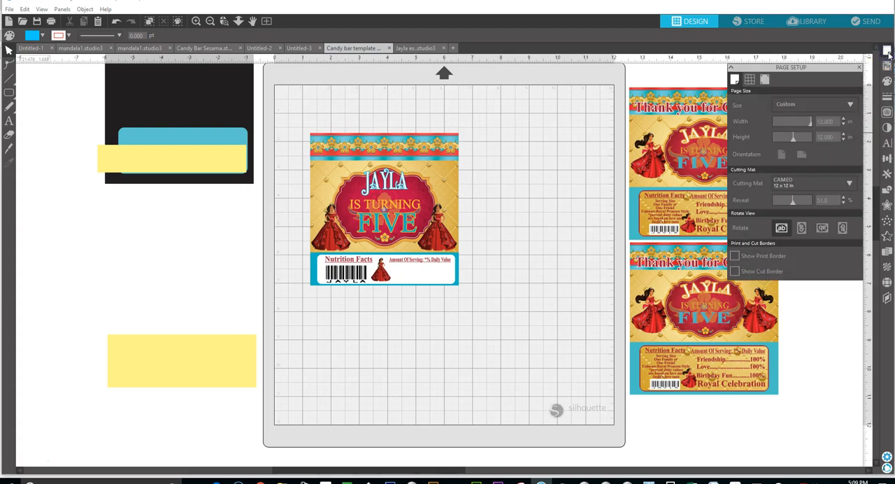
left_click(849, 106)
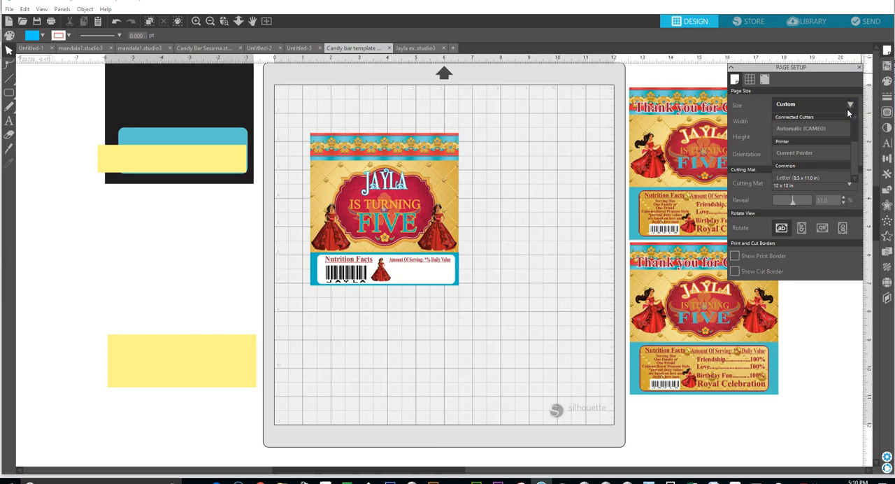
left_click(804, 177)
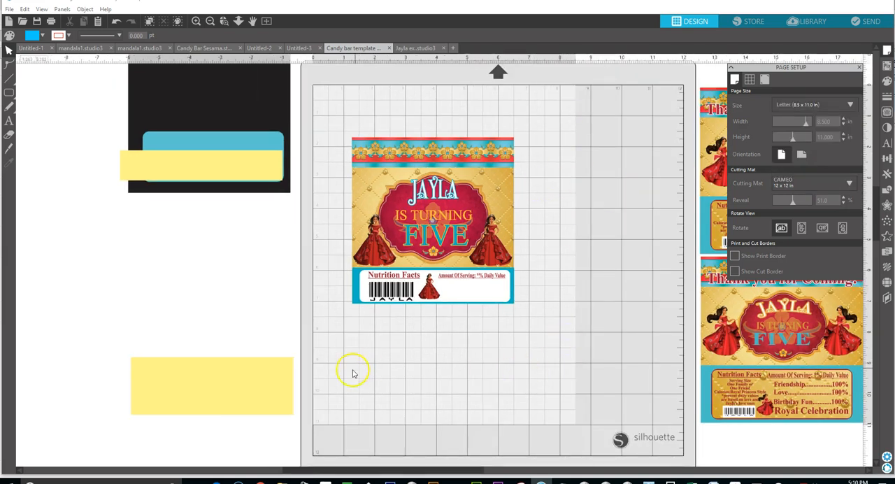
Move the grouped wrapper to the upper-left corner of the Letter page and place a duplicate of it directly below.
left_click(488, 272)
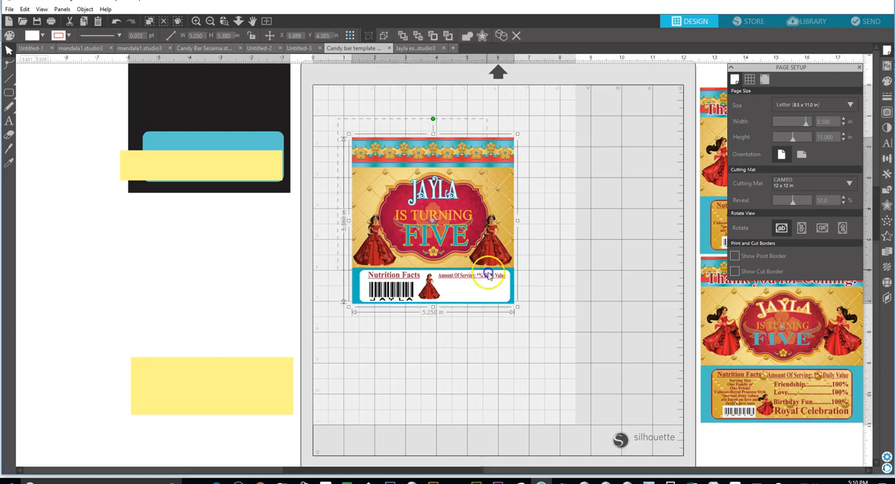
left_click_drag(474, 299, 440, 248)
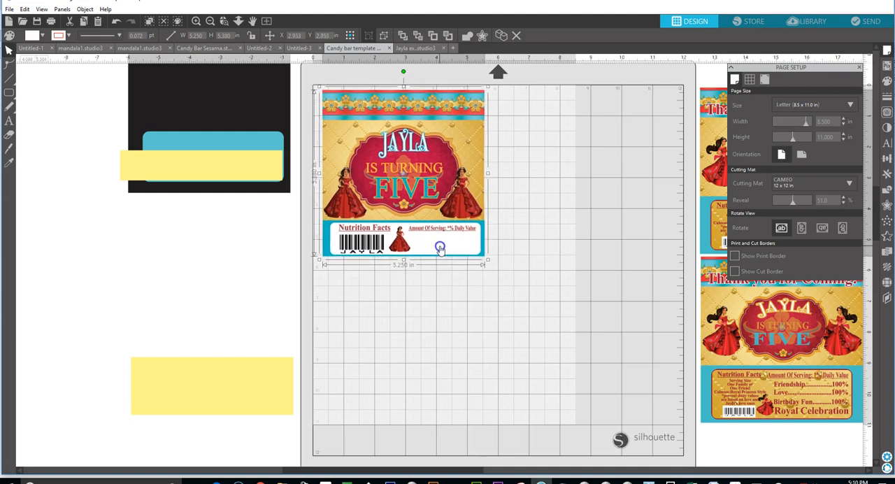
right_click(448, 244)
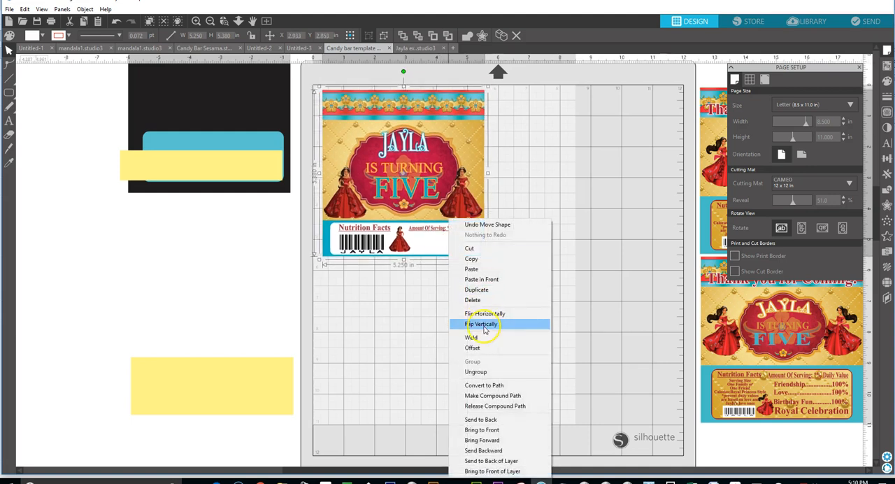
left_click(476, 289)
left_click_drag(458, 206, 446, 366)
left_click_drag(452, 376, 458, 369)
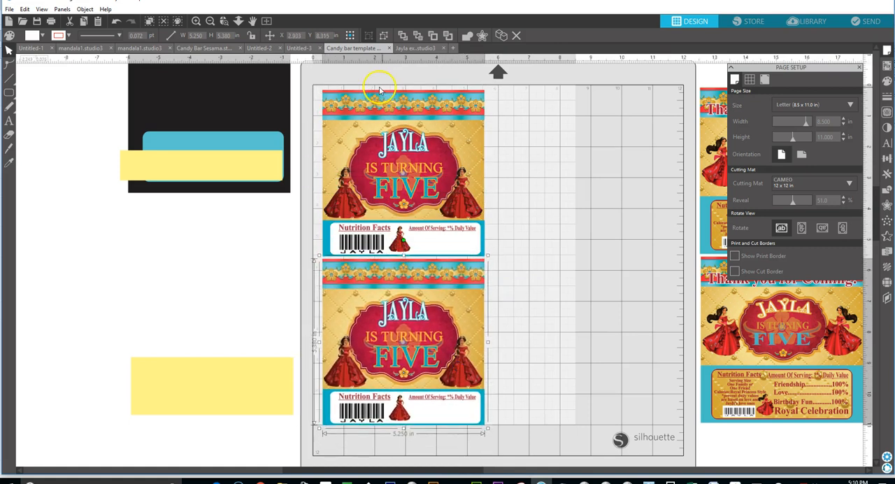
Shift each wrapper slightly up and left towards the page corner, and nudge both together slightly upward to fit the page.
left_click_drag(315, 82, 440, 214)
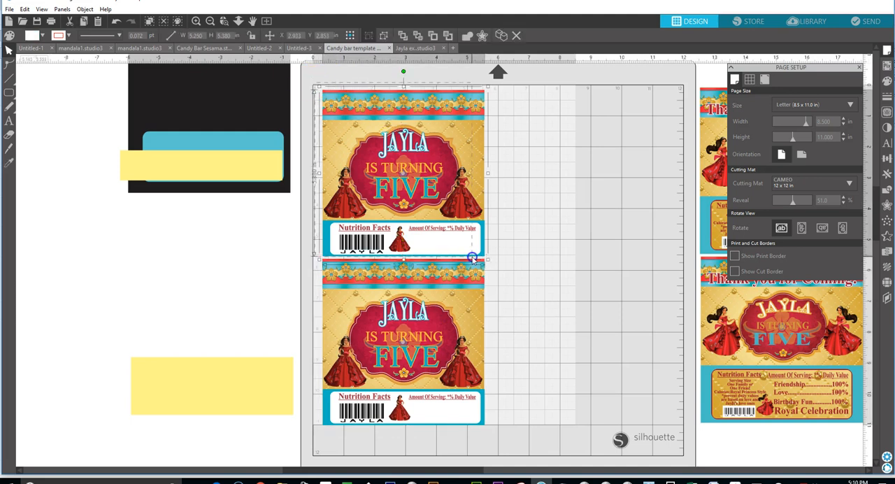
left_click_drag(458, 252, 455, 249)
left_click(429, 291)
left_click_drag(429, 292, 426, 290)
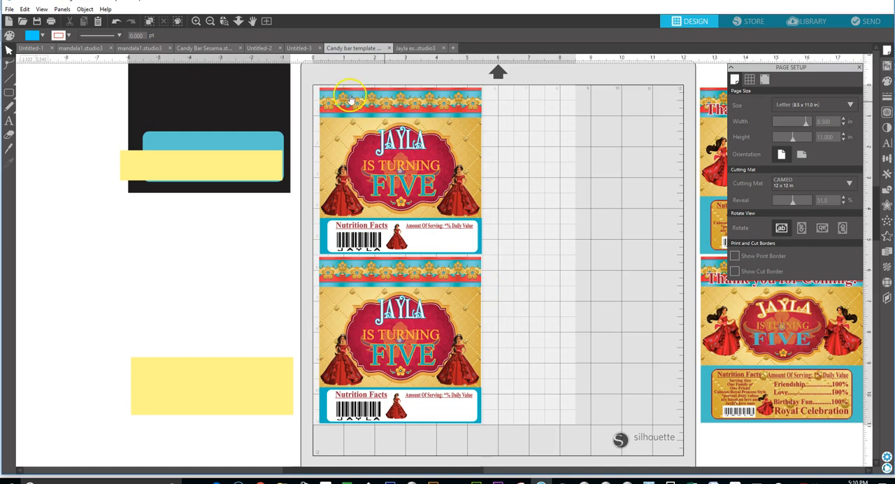
left_click_drag(310, 84, 484, 428)
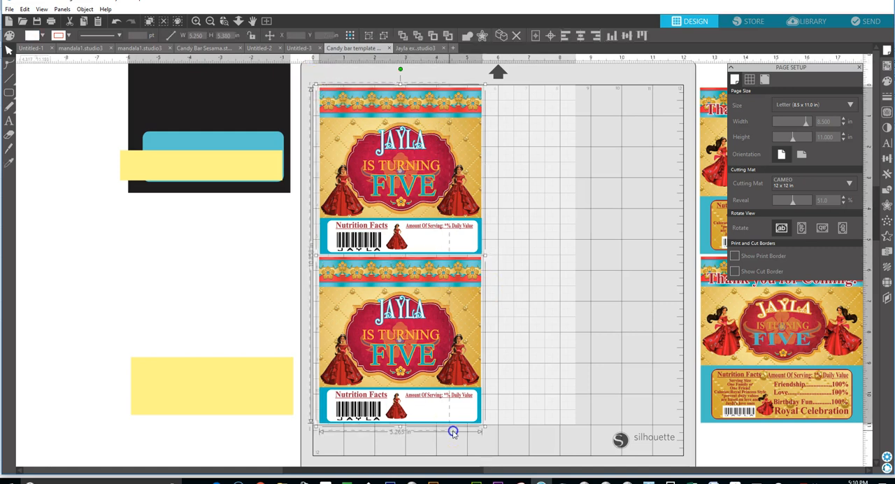
key("Up")
key("Up")
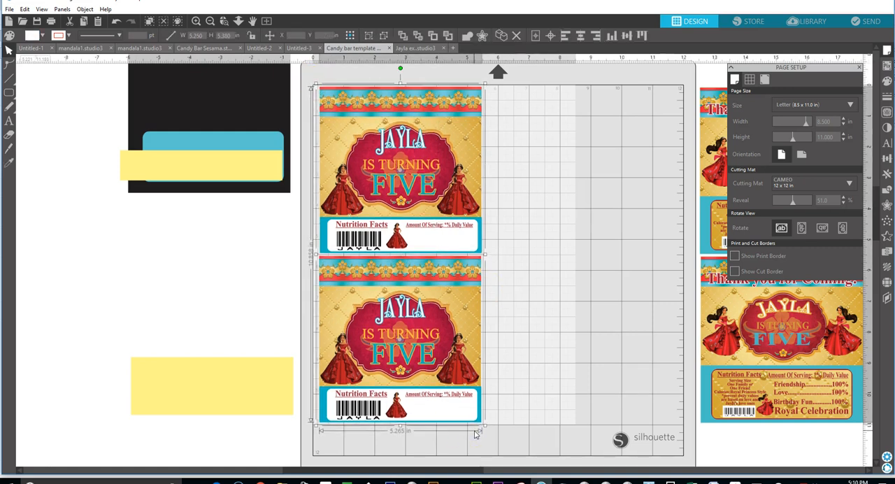